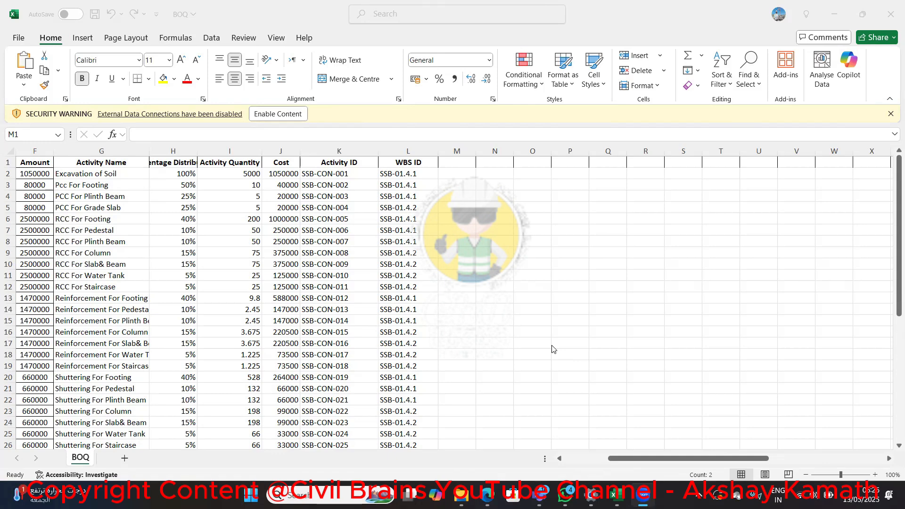
left_click(448, 163)
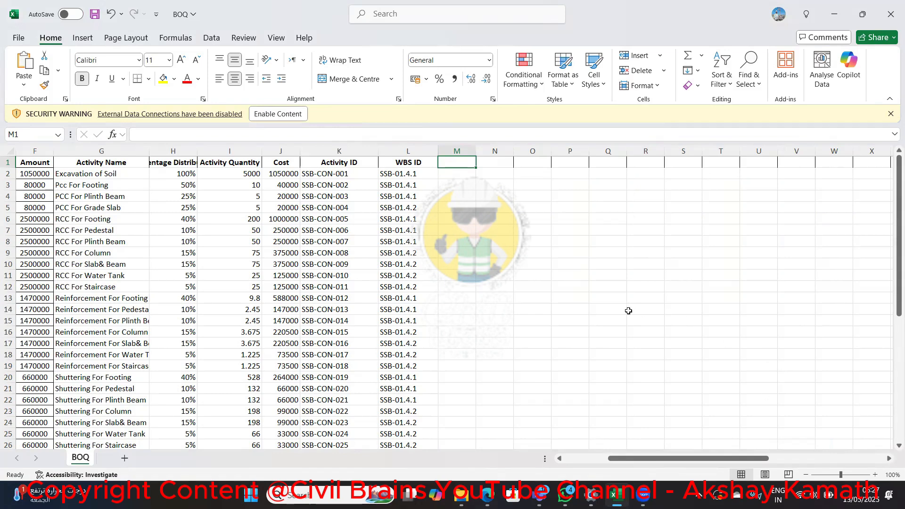
scroll(527, 329, "down", 8)
scroll(523, 320, "up", 8)
scroll(517, 314, "down", 7)
left_click_drag(456, 185, 456, 297)
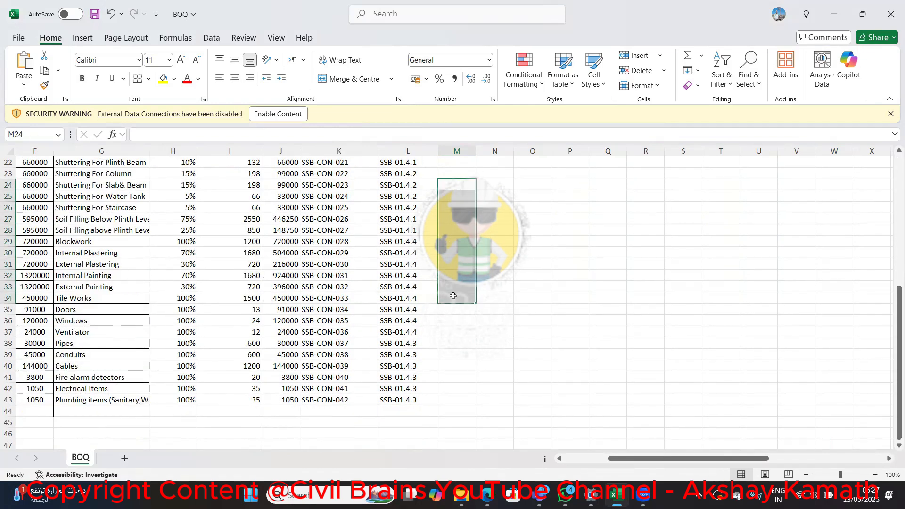
scroll(455, 241, "up", 6)
scroll(455, 212, "up", 1)
Enter the header Excavator in cell M1, in the first empty column after WBS ID
left_click(457, 160)
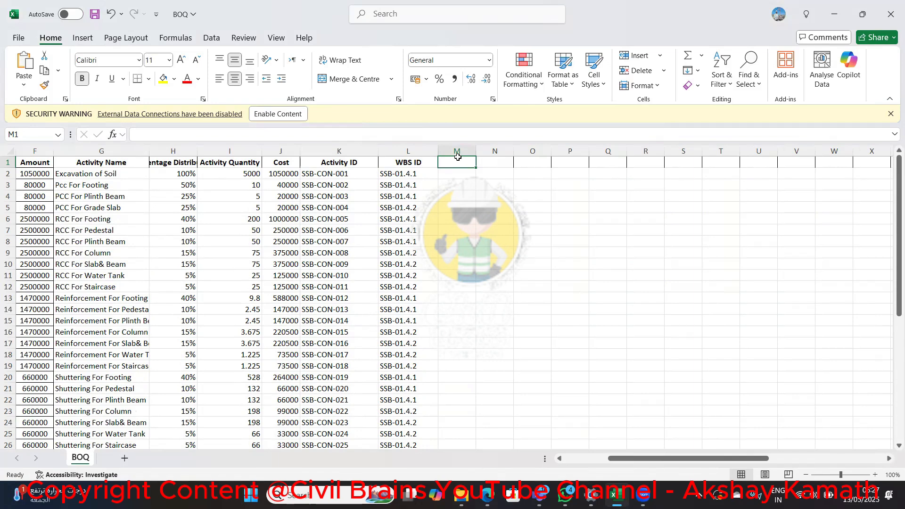
key("BackSpace")
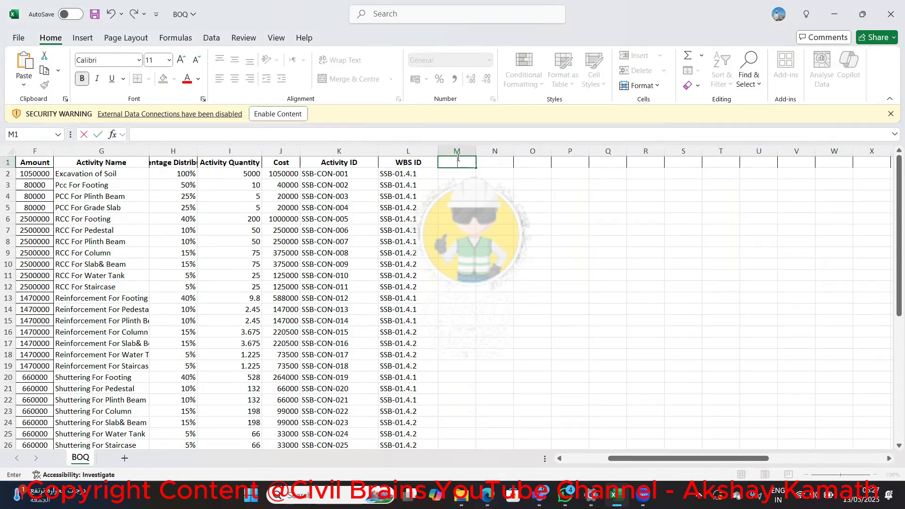
type("Excavator")
key("Return")
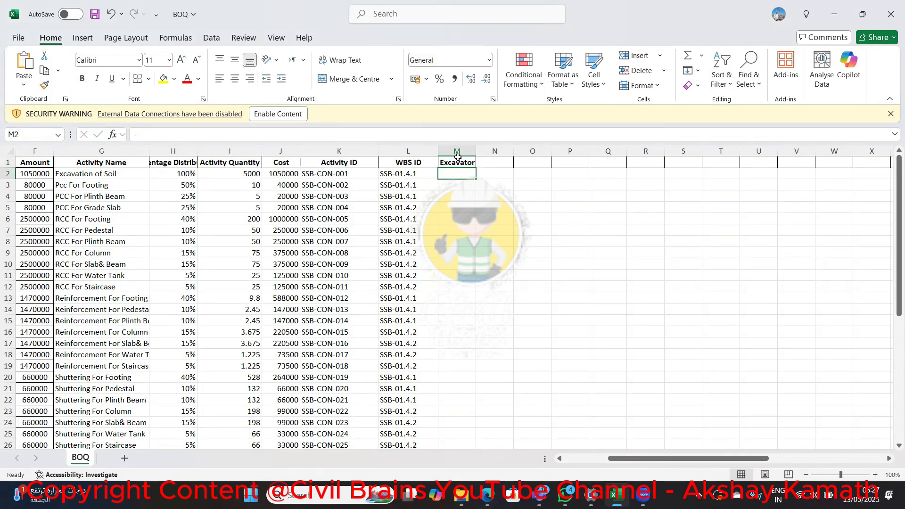
Add the header Mason in cell N1, leaving the cell below it empty
key("Up")
key("Right")
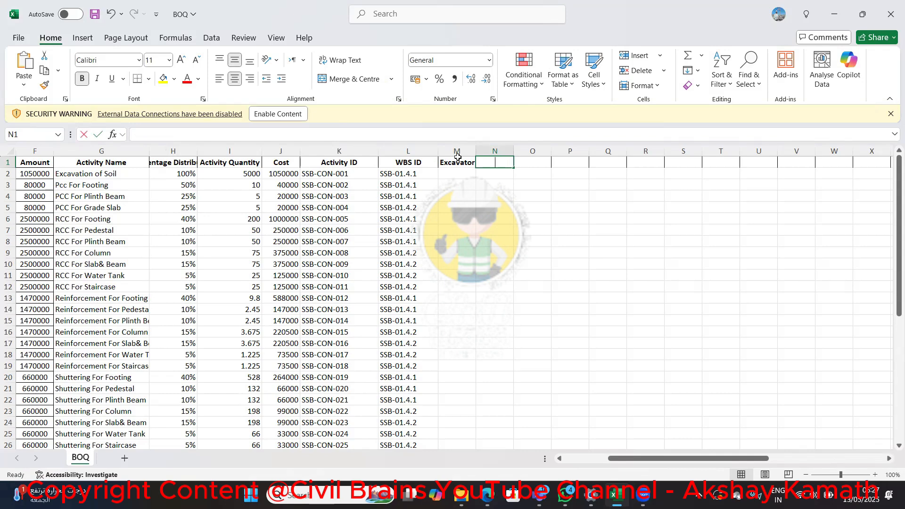
type("Mason")
key("Return")
type("Ma")
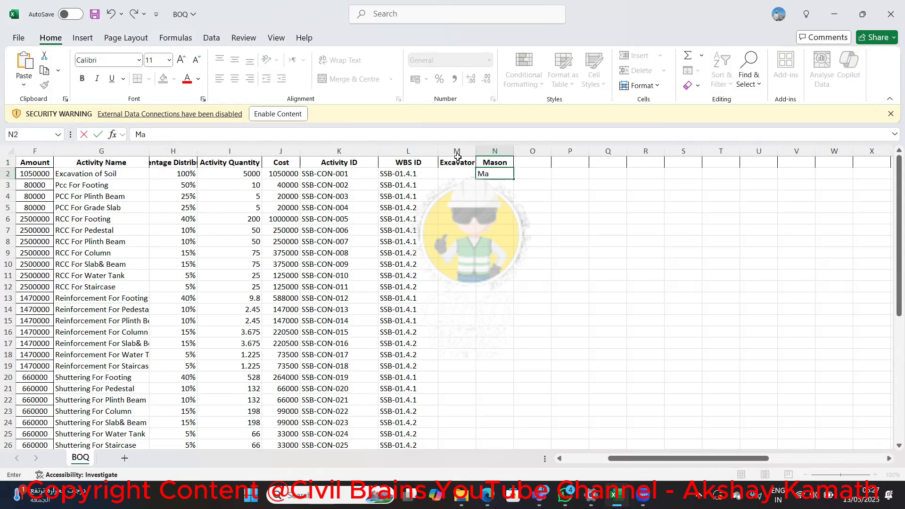
key("BackSpace")
key("BackSpace")
Add the header Mason Helper in cell O1
key("Up")
key("Right")
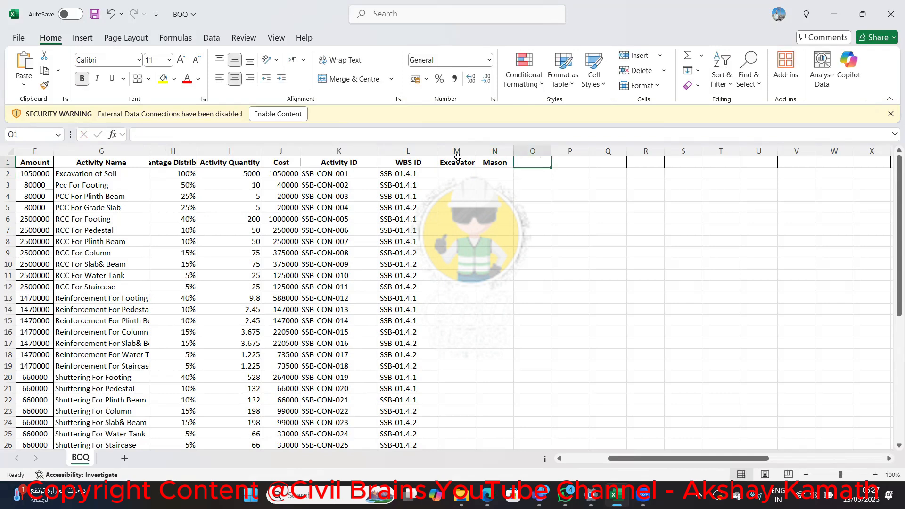
type("Mason Helper")
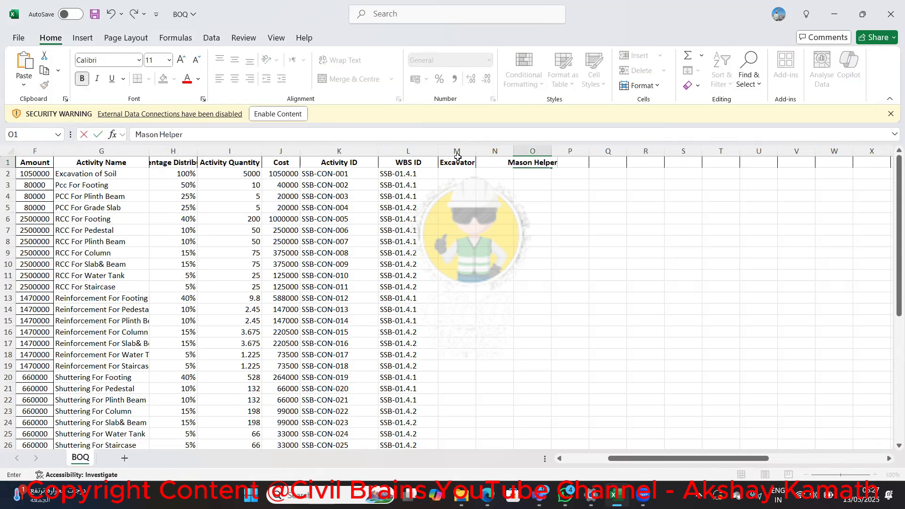
key("ctrl+Return")
Add the header Carpenter in cell P1
key("Right")
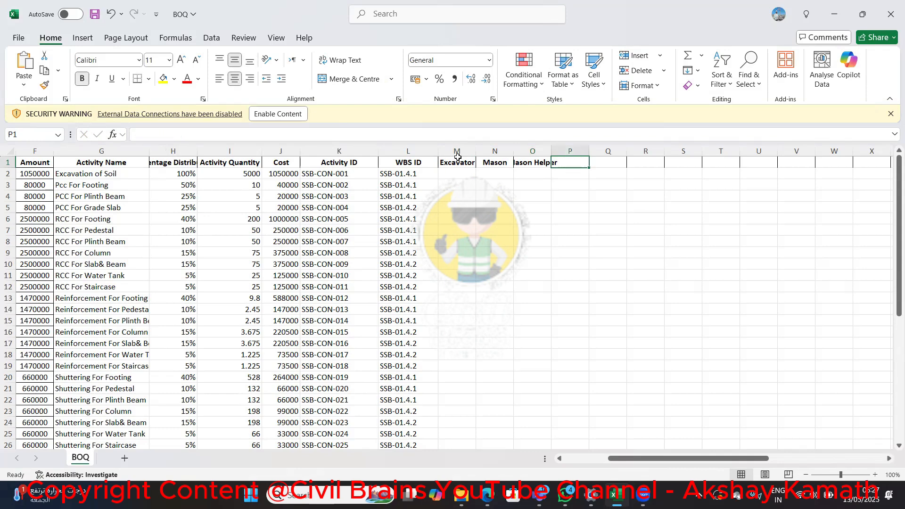
type("Carpebte")
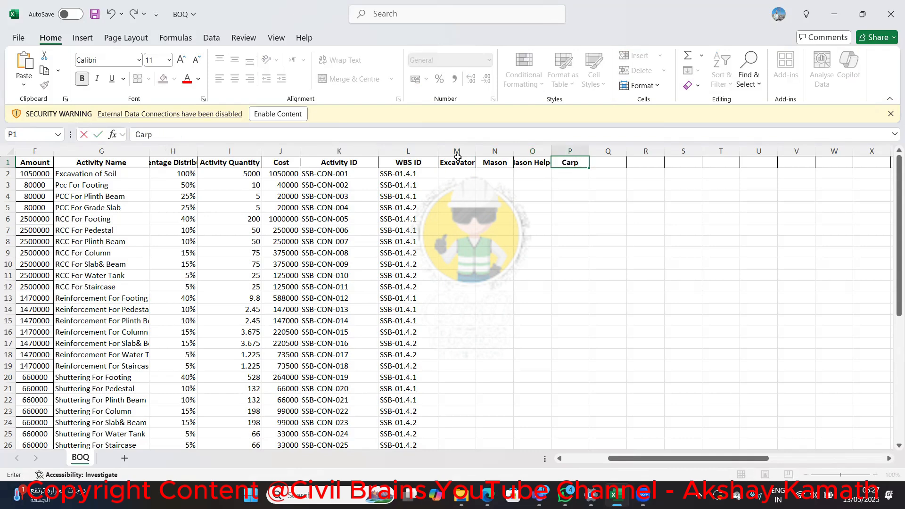
key("BackSpace")
key("BackSpace")
key("BackSpace")
type("nter")
key("Right")
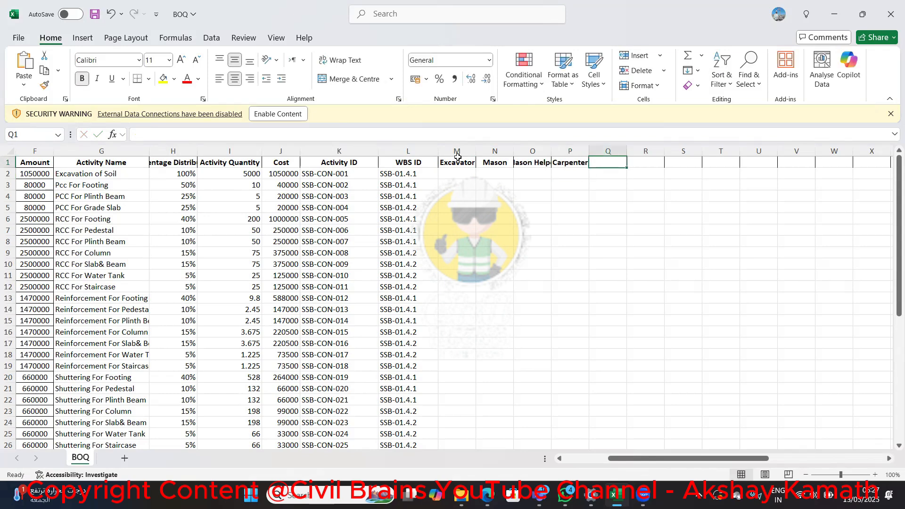
Add the header Carpenter Helper in cell Q1
type("Carpent")
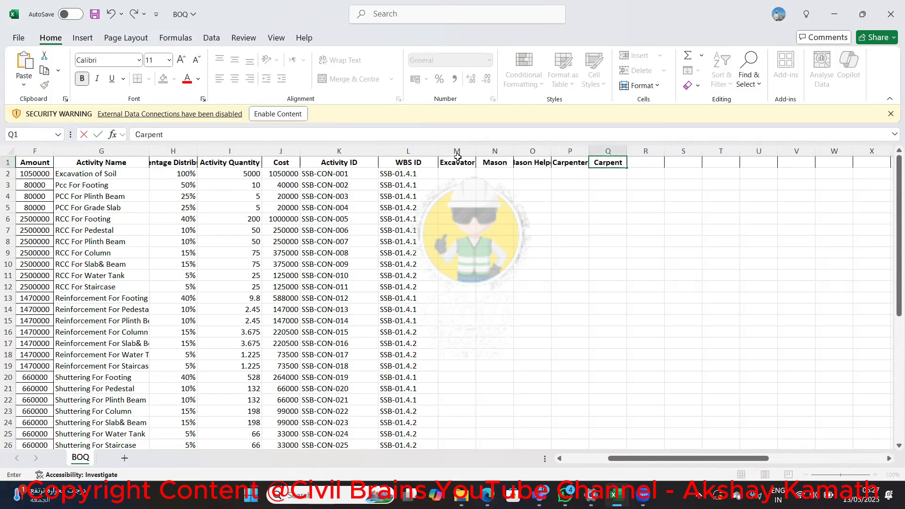
type("er Helper")
key("Right")
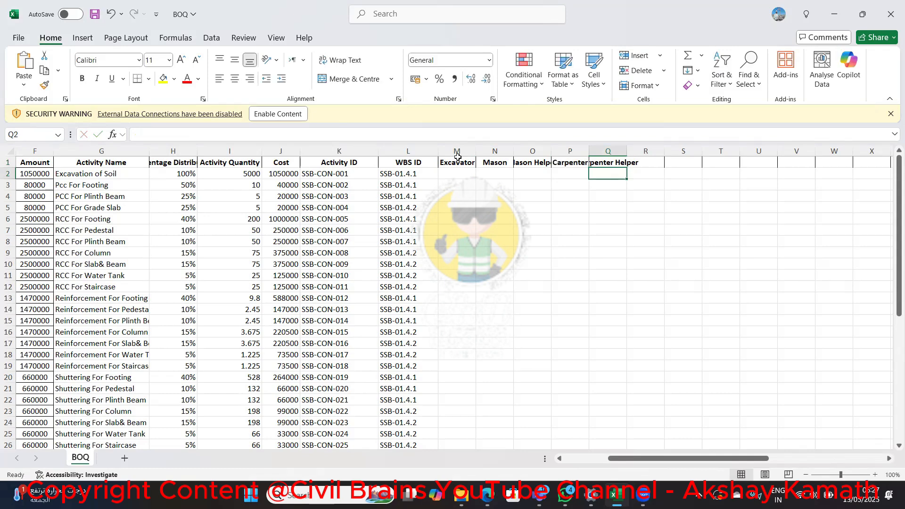
Add the headers Barbender in cell R1 and Barbender Helper in cell S1
type("Barbender")
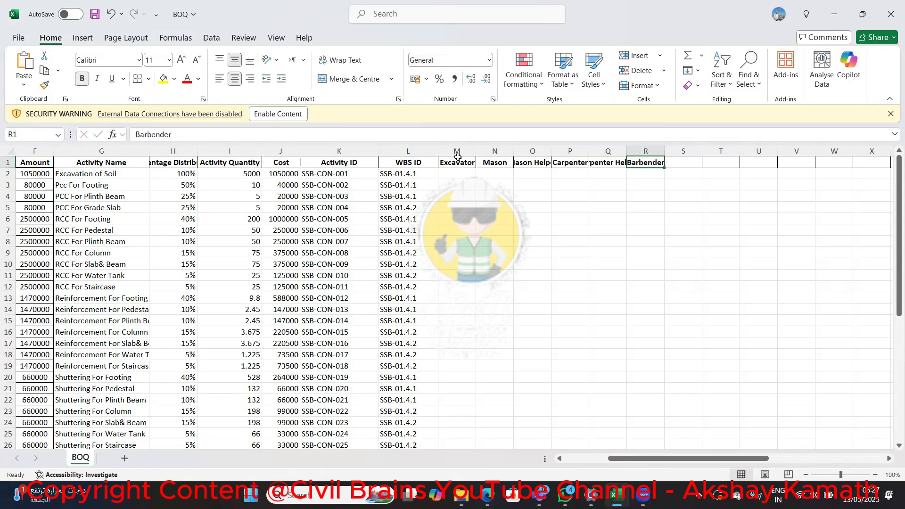
key("Right")
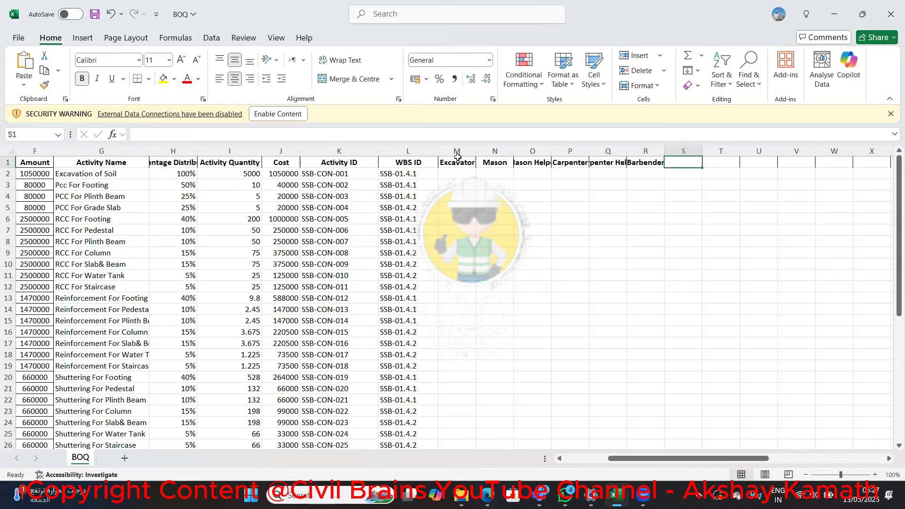
type("Barbende")
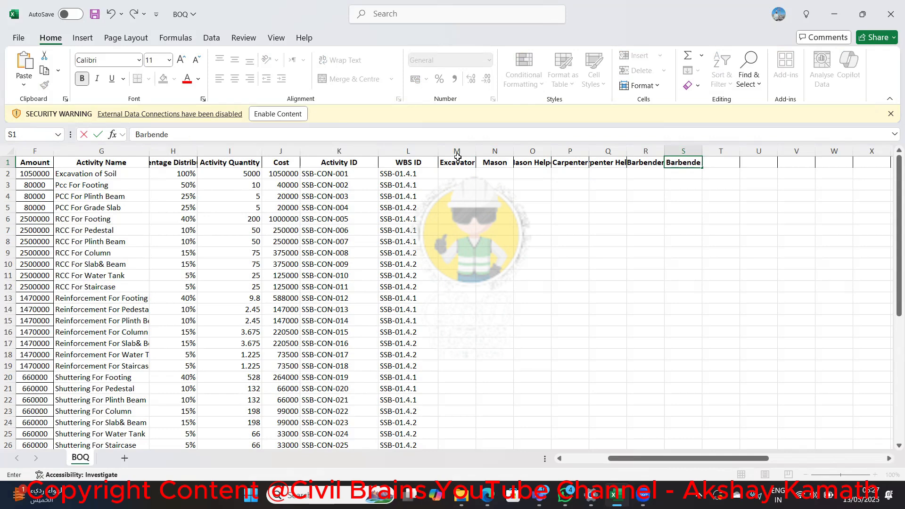
type("r Helper")
key("Right")
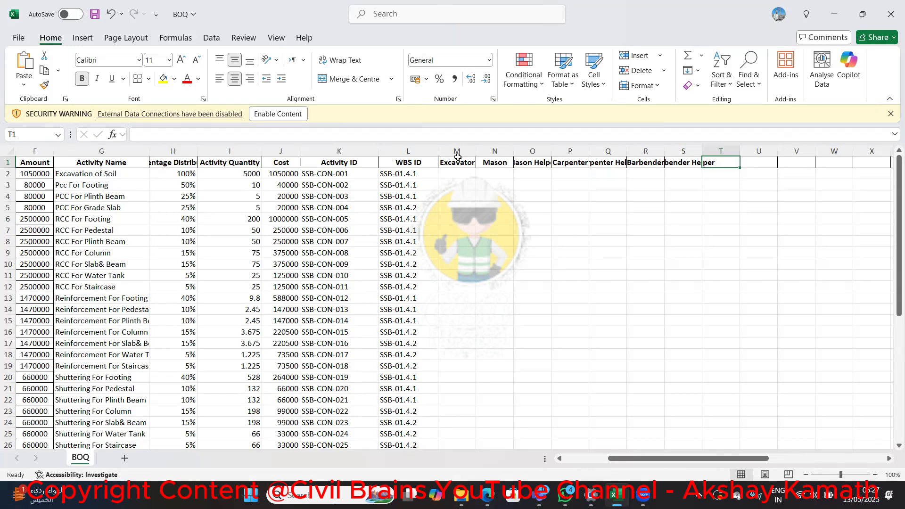
Add the headers Painter in cell T1 and Painter Helper in cell U1
type("Painter")
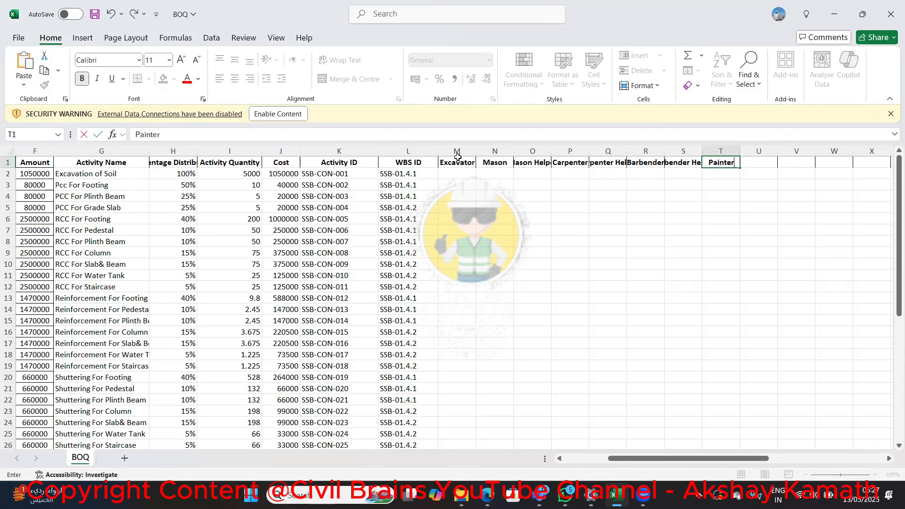
key("Return")
key("Up")
key("Right")
type("Pai")
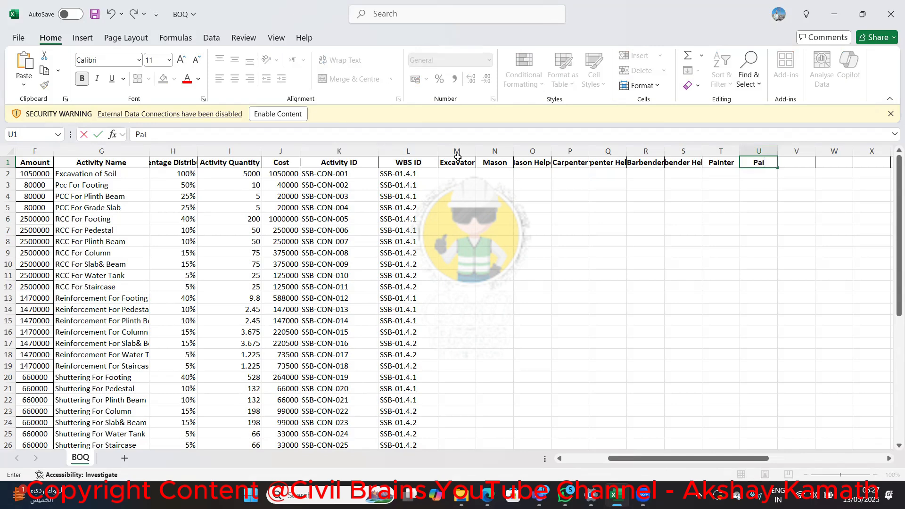
type("nter g")
key("BackSpace")
type("helper")
key("BackSpace")
key("BackSpace")
key("BackSpace")
key("BackSpace")
key("BackSpace")
key("BackSpace")
key("BackSpace")
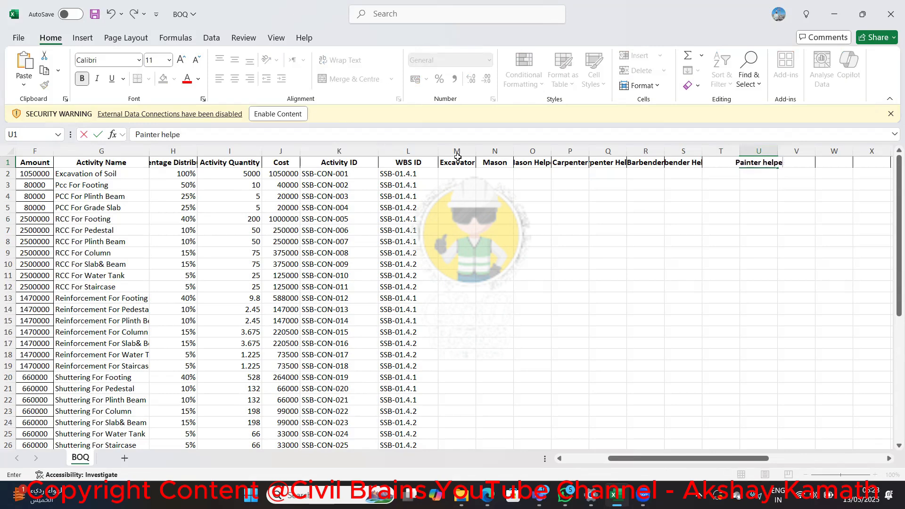
type("Helper")
key("Return")
Add the header Tile Mason in cell V1
key("Up")
key("Right")
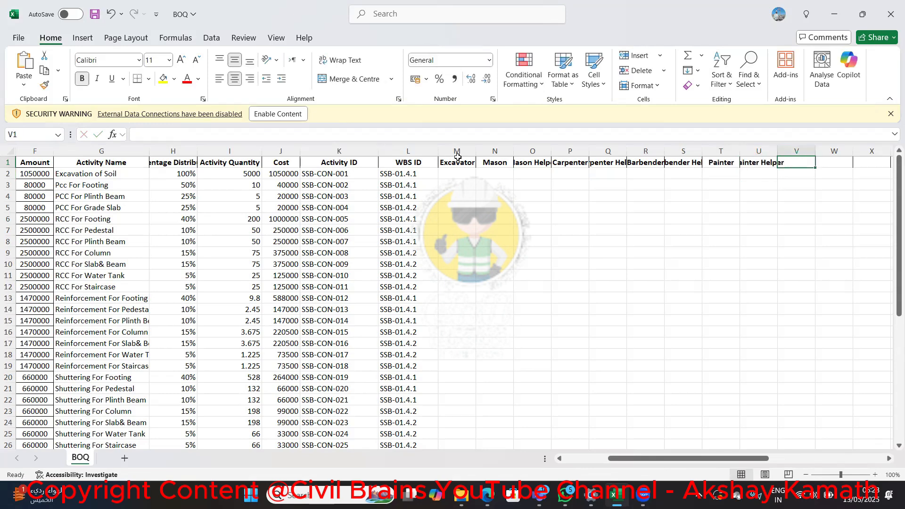
type("Tile Mason")
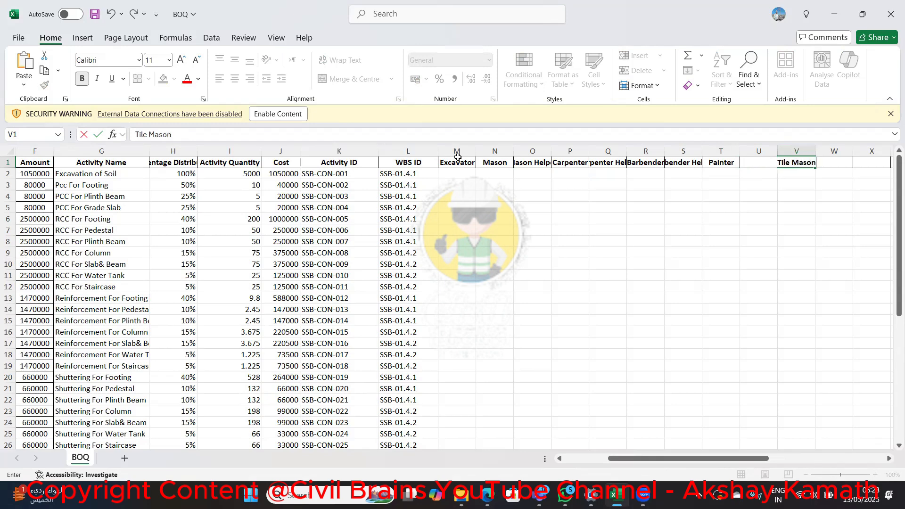
key("Return")
Add the header Tile Mason Helper in cell W1, correcting the spelling of Helper
key("Up")
key("Right")
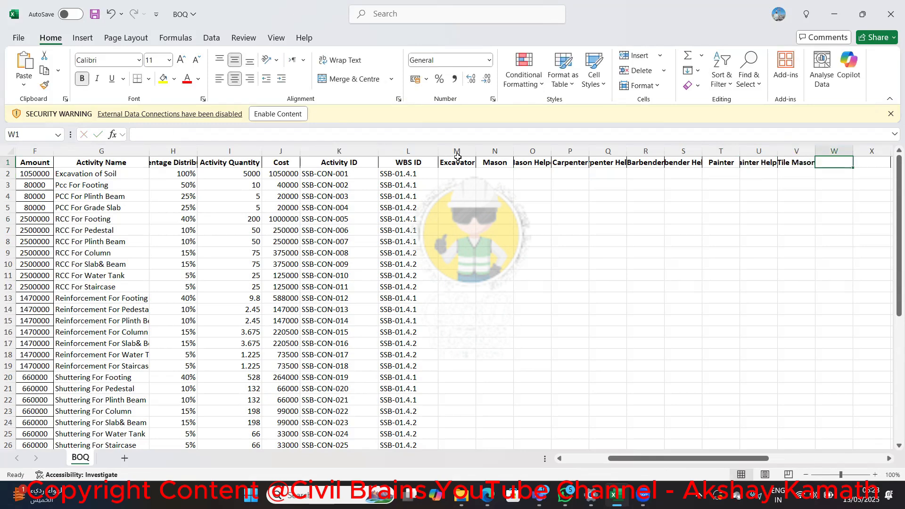
type("Tile Mason Heper")
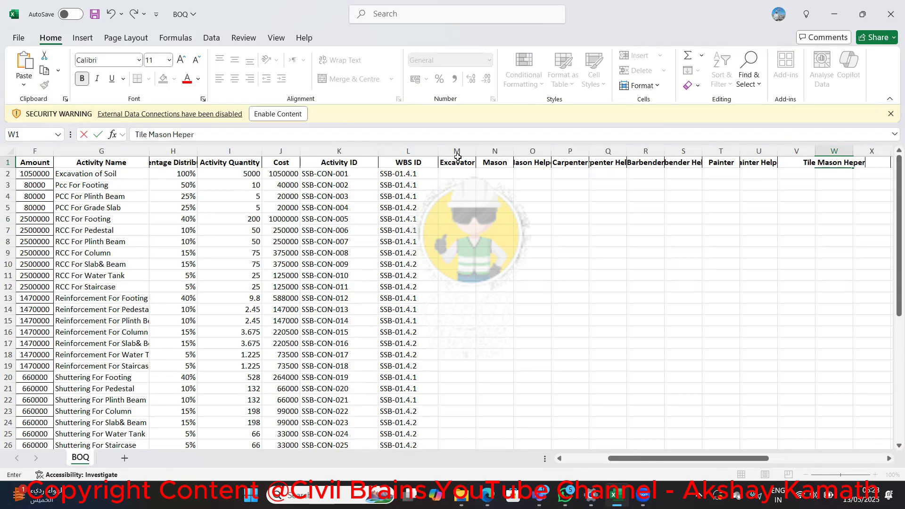
key("Return")
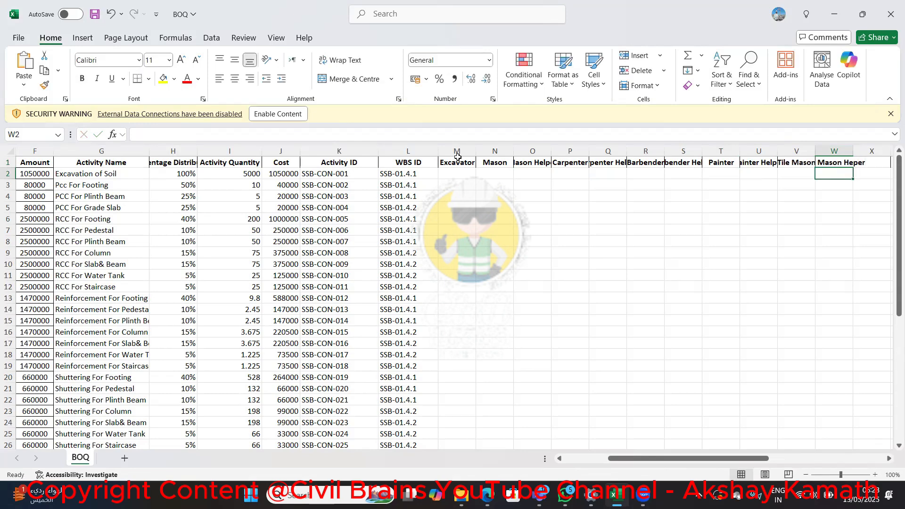
key("Up")
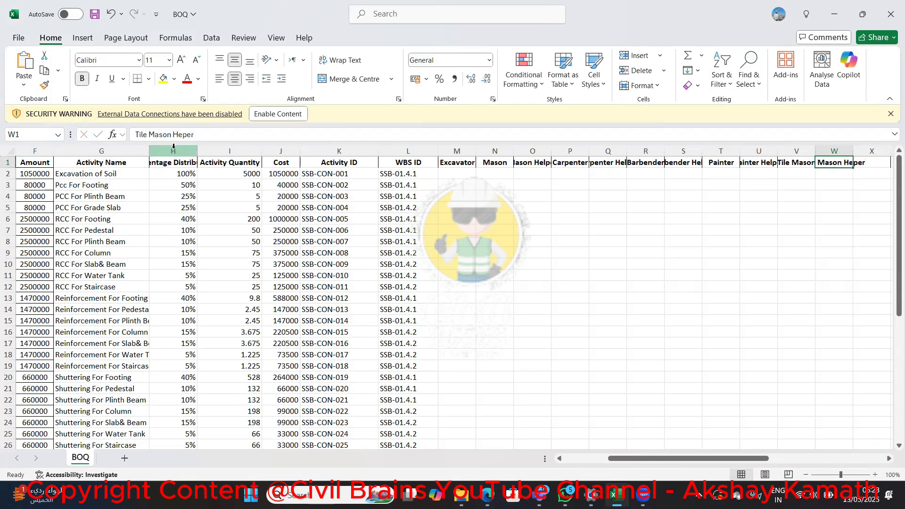
left_click(181, 135)
type("l")
key("Return")
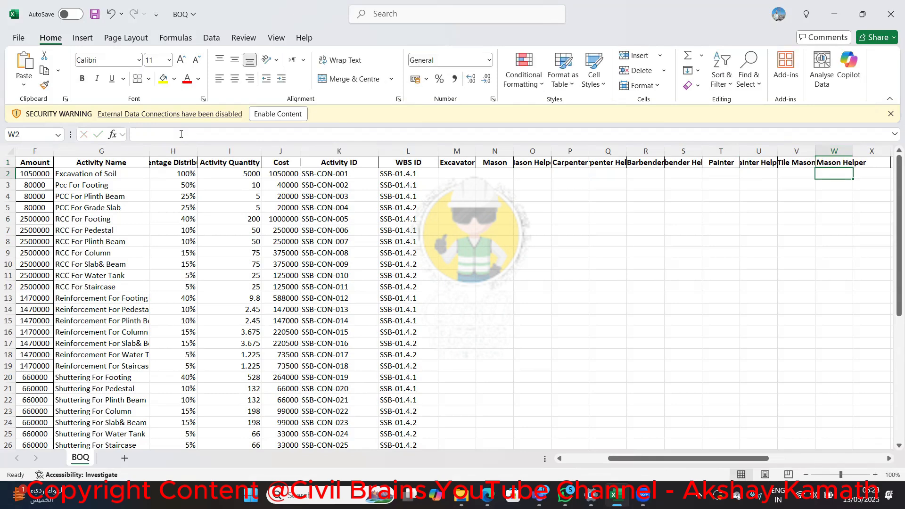
Add the header Technician in cell X1
key("Up")
key("Right")
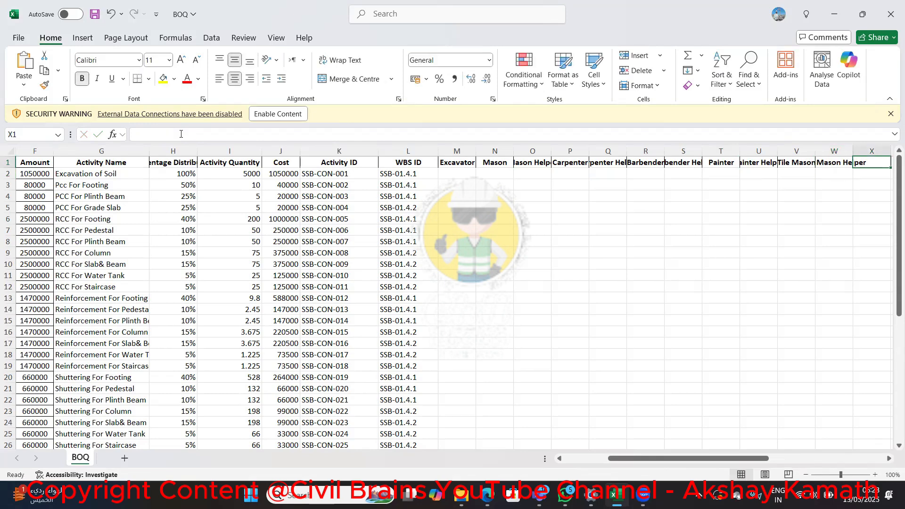
type("Techin")
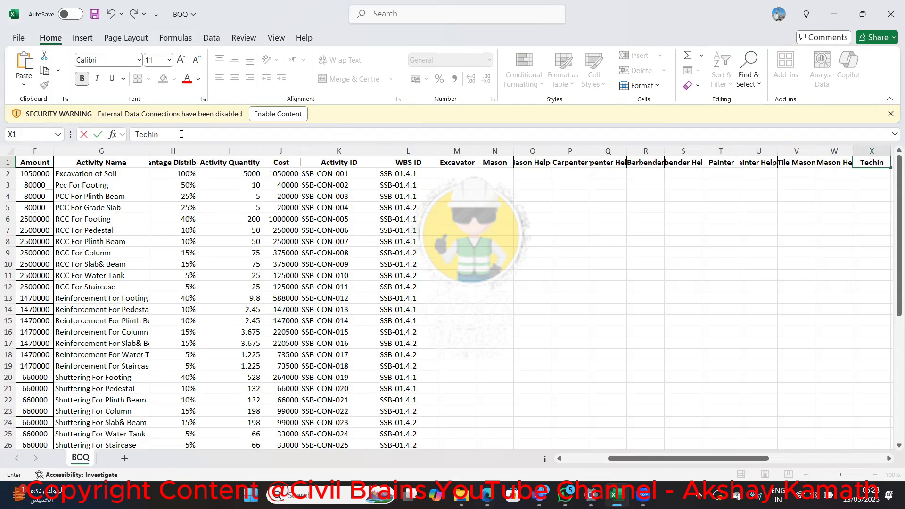
key("BackSpace")
key("BackSpace")
type("nician")
key("Tab")
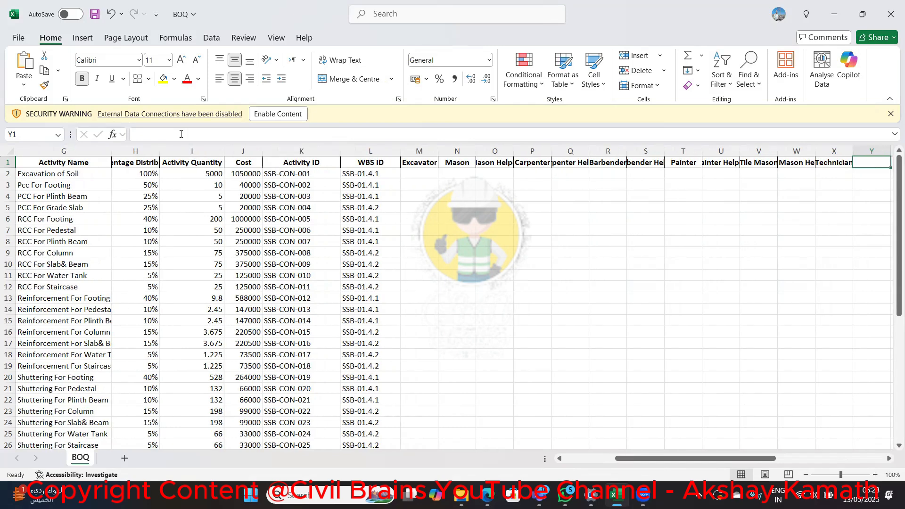
Add the header Techinician Helper in cell Y1 and move on to cell Z1
type("Techinician")
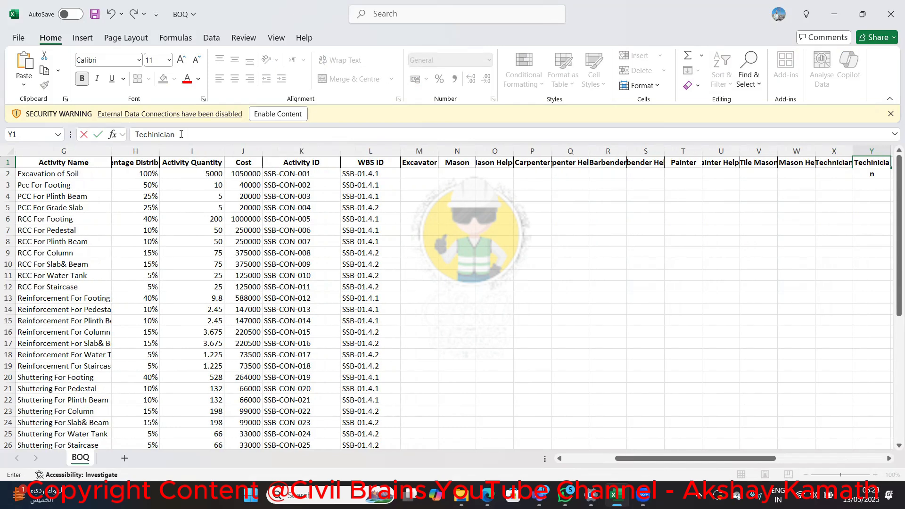
type(" Helper")
key("Tab")
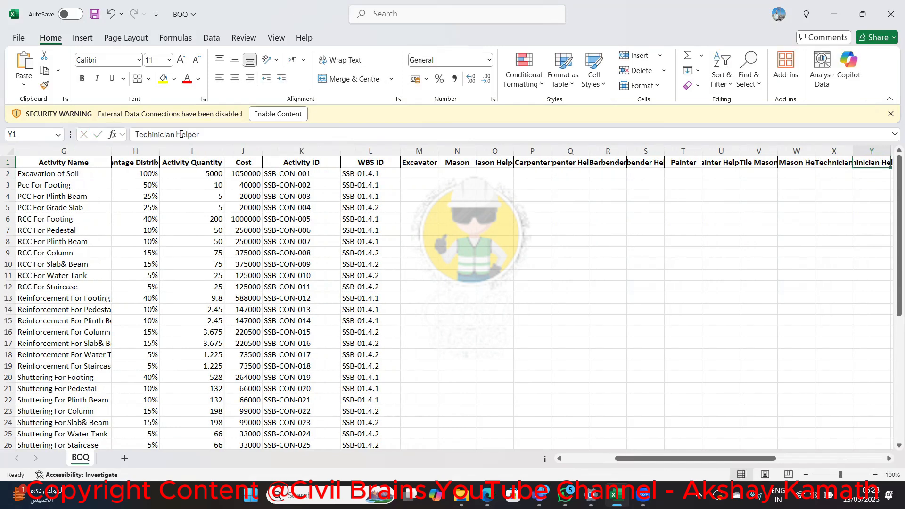
key("Left")
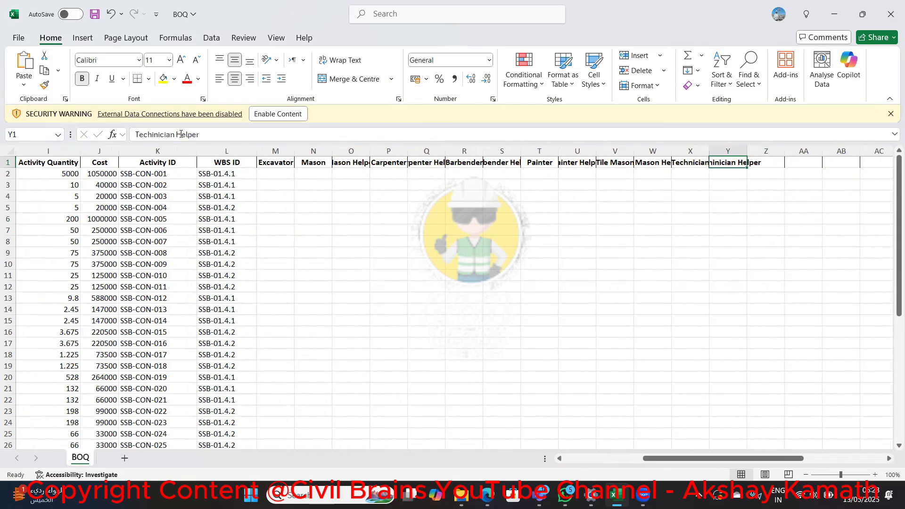
key("Right")
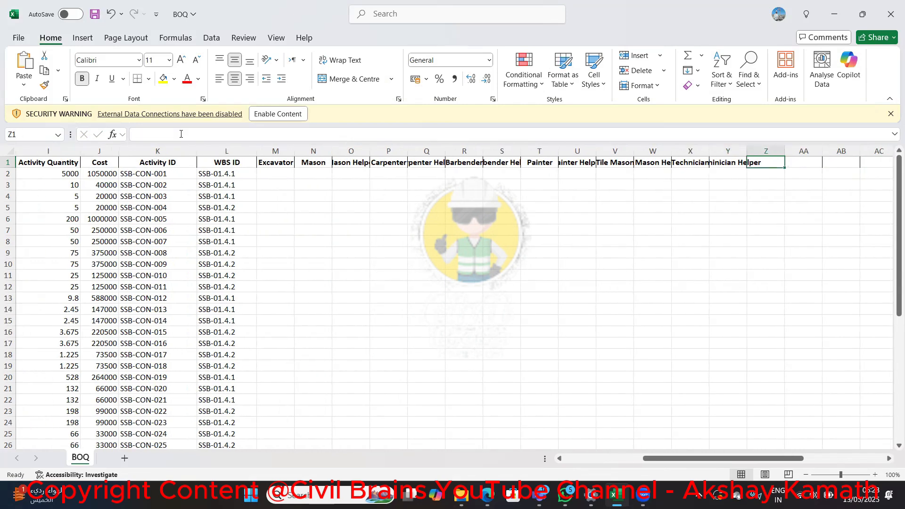
Add the header Plumber in cell Z1 and move on to cell AA1
type("Pl")
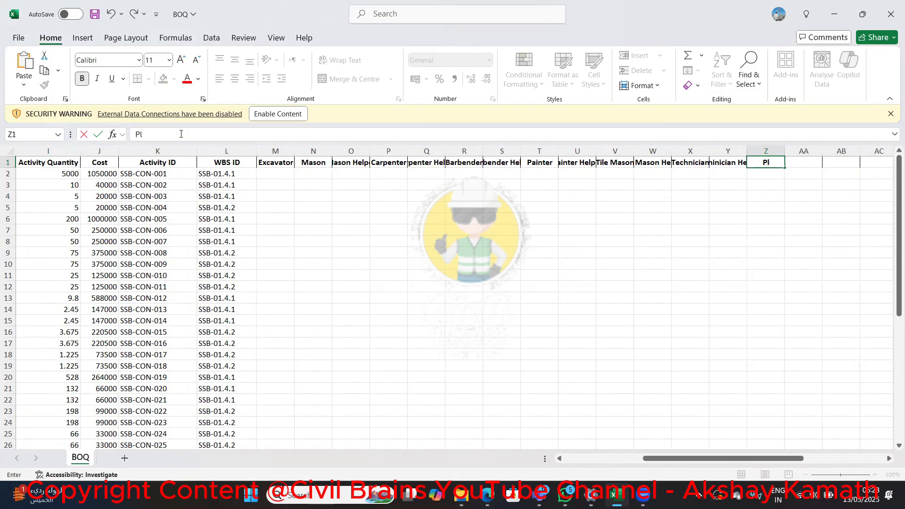
type("umber")
key("Return")
key("Up")
key("Right")
Add the header Plumber Helper in cell AA1
type("O")
key("BackSpace")
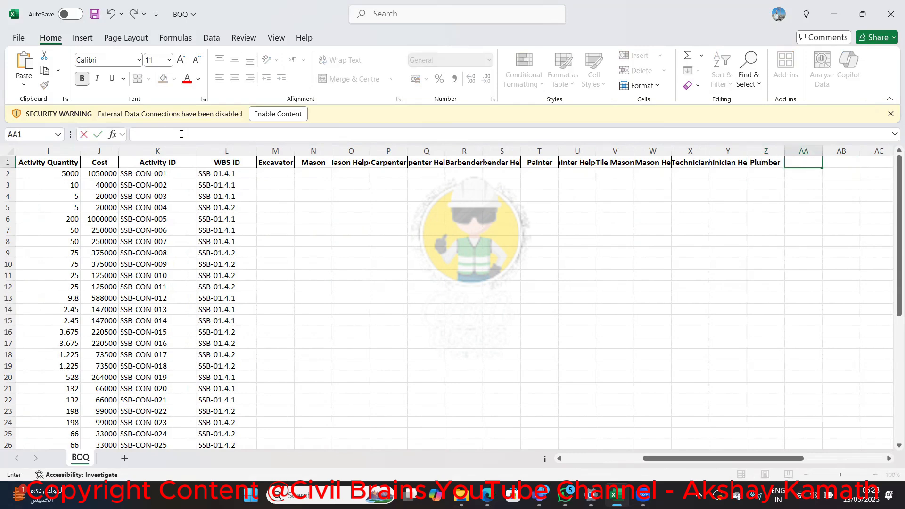
type("Plumb")
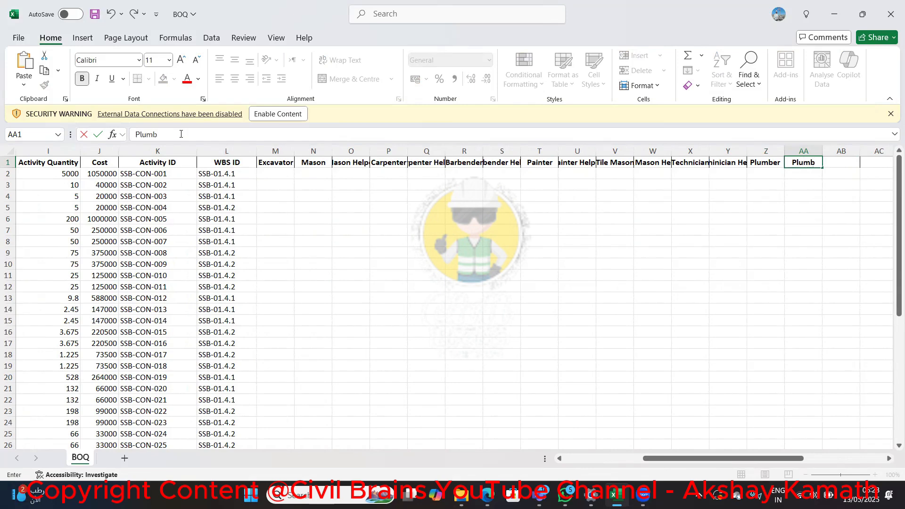
type("er Helper")
key("Return")
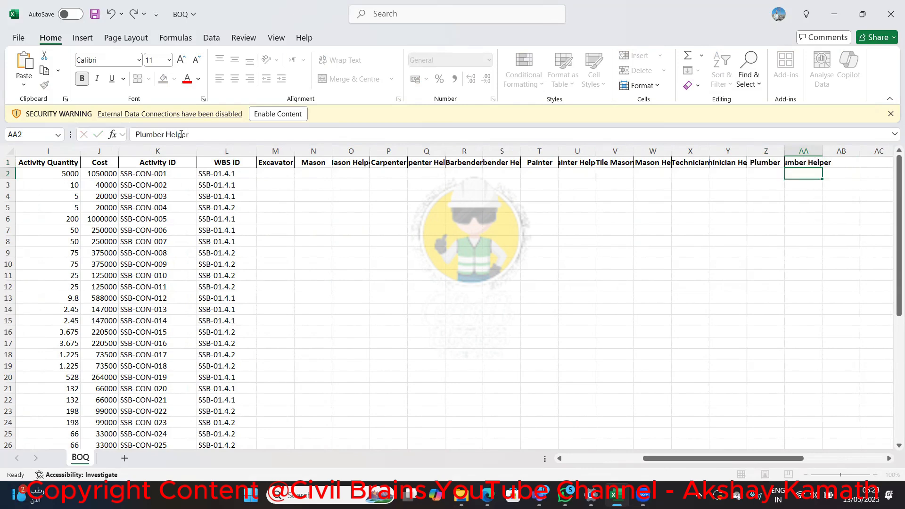
Look over the resource columns from Plumber Helper back to Excavator beside the activity list
key("Left")
key("Left")
key("Left")
key("Left")
key("Left")
key("Left")
key("Left")
key("Left")
key("Left")
key("Left")
key("Left")
key("Left")
key("Left")
key("Left")
key("Left")
key("Left")
key("Left")
key("Left")
key("Left")
key("Left")
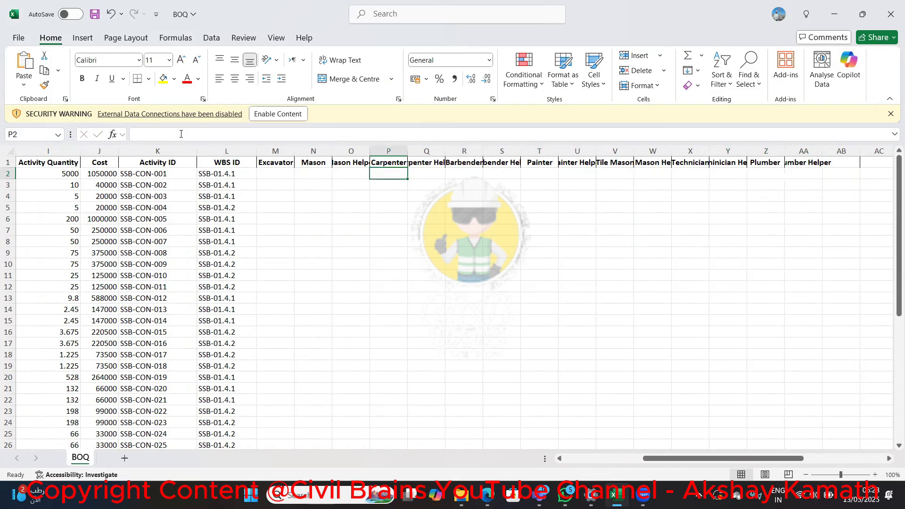
key("Right")
key("Right")
key("Right")
key("Right")
key("Right")
key("Right")
key("Right")
key("Right")
key("Right")
key("Right")
key("Right")
key("Right")
key("Right")
key("Right")
key("Right")
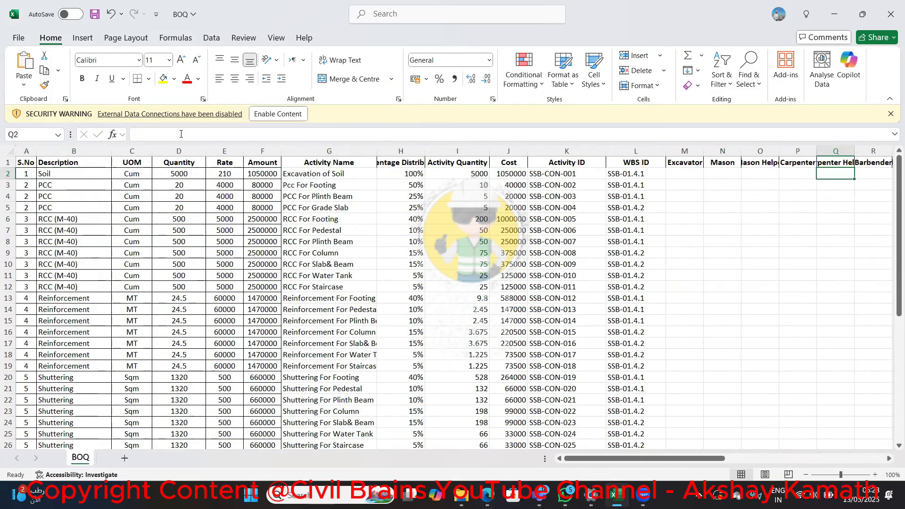
key("Left")
key("Left")
key("Left")
key("Left")
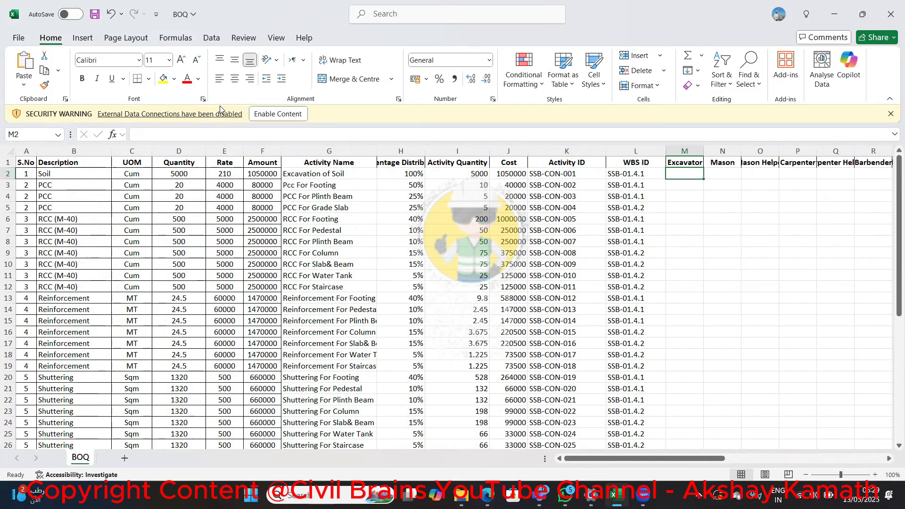
key("Right")
key("Right")
key("Right")
key("Right")
key("Right")
key("Right")
key("Right")
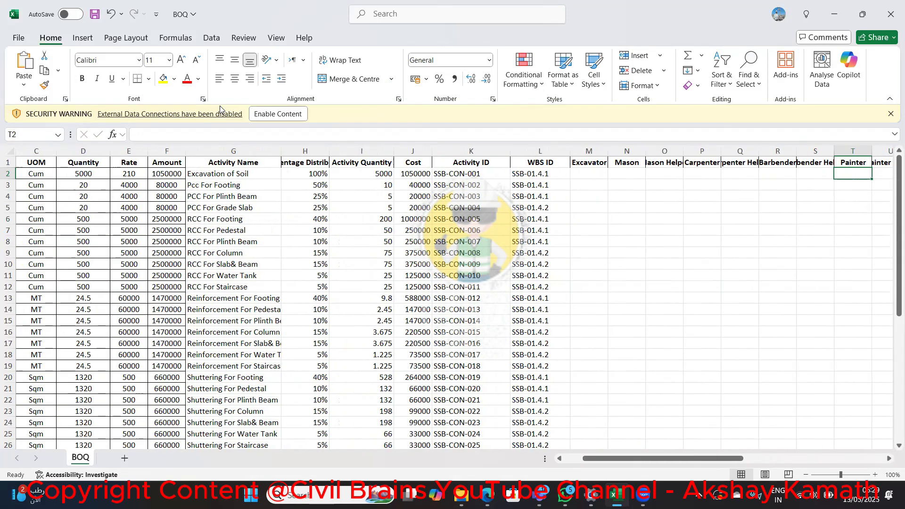
Enter 300 in the Excavator column for the Excavation of Soil activity in cell M2
key("Left")
key("Left")
key("Left")
key("Left")
key("Left")
key("Left")
key("Left")
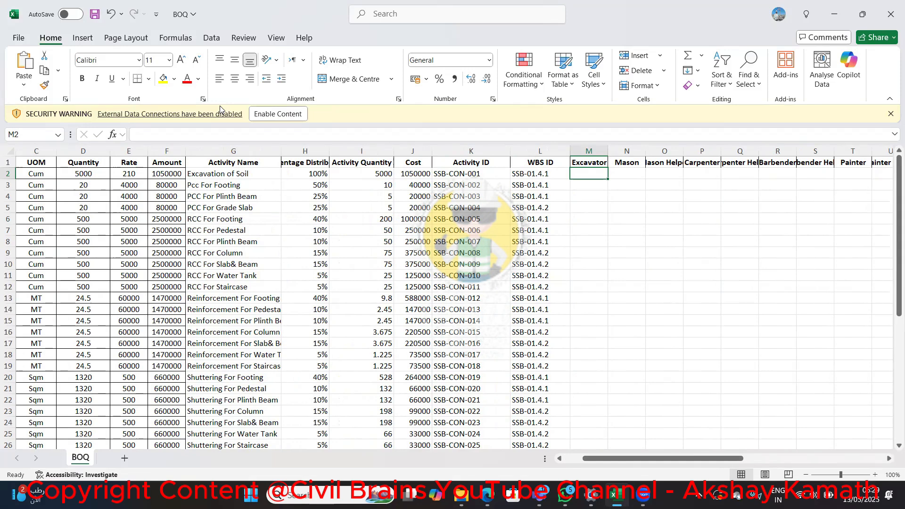
type("3")
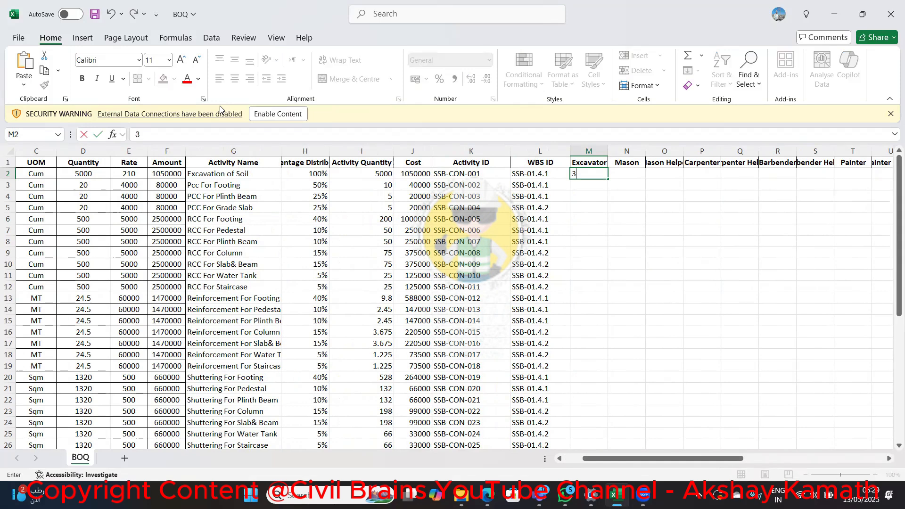
type("00")
key("ctrl+Return")
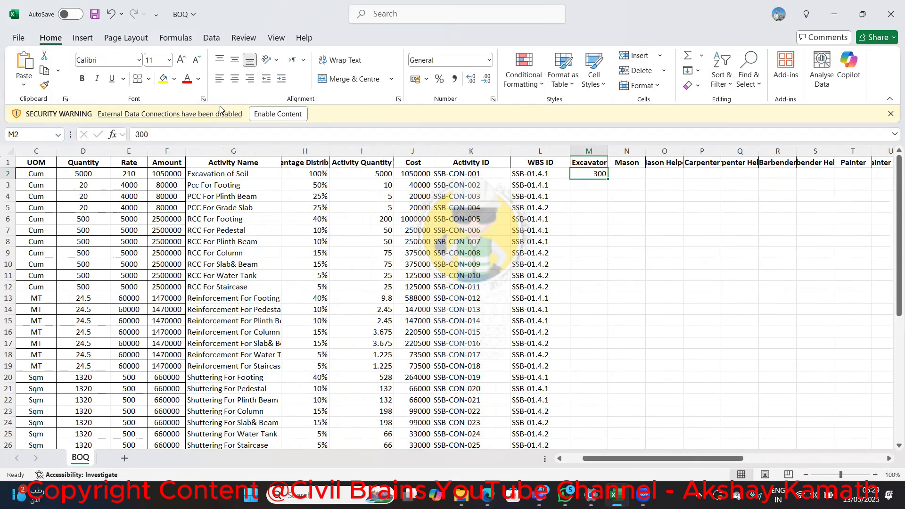
Enter 10 for both Mason and Mason Helper on the Pcc For Footing activity in row 3
key("Down")
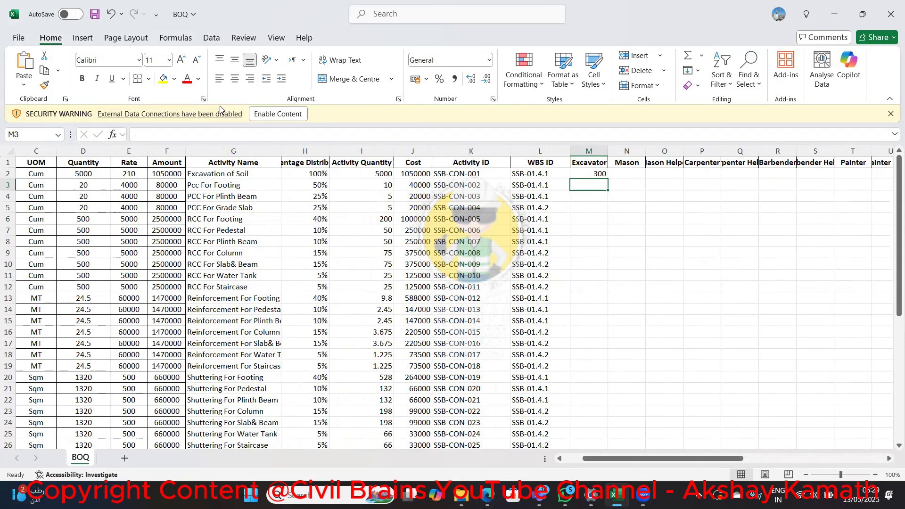
key("Right")
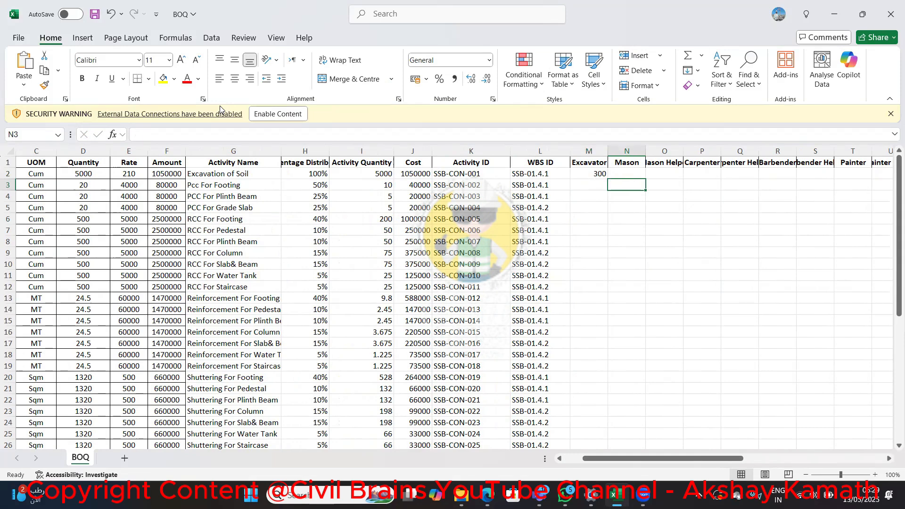
type("10")
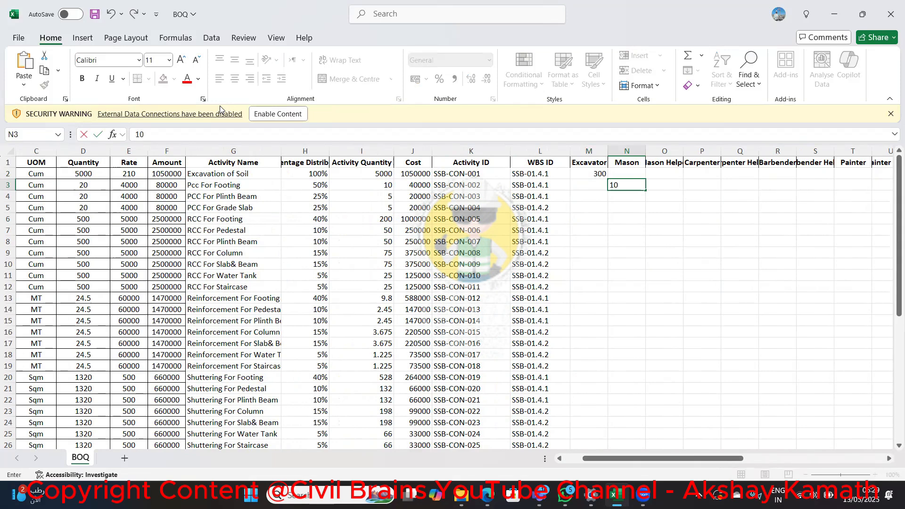
key("Right")
type("10")
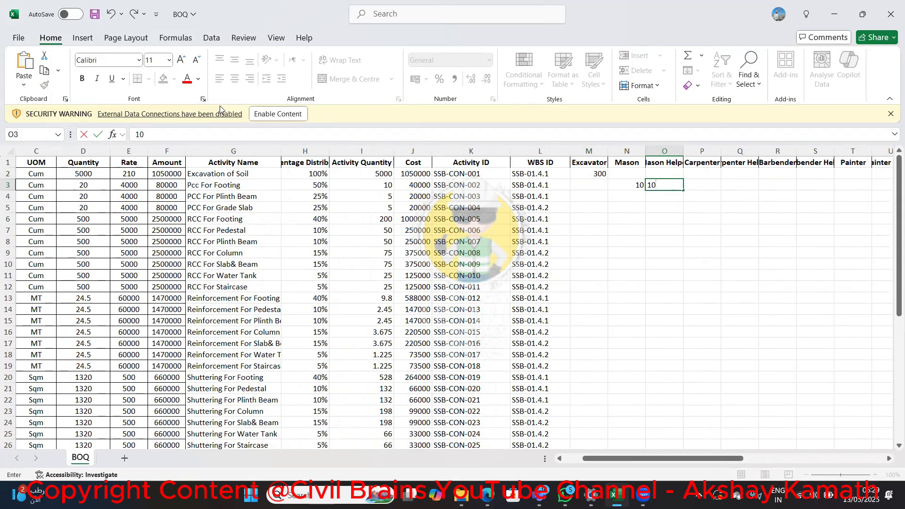
key("Return")
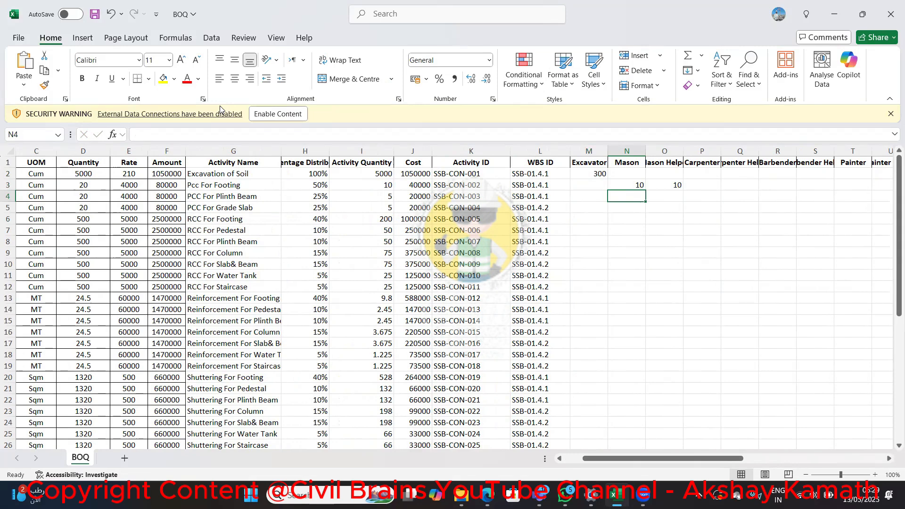
Enter 7 for both Mason and Mason Helper on PCC For Plinth Beam and PCC For Grade Slab in rows 4 and 5
type("7")
key("Tab")
type("7")
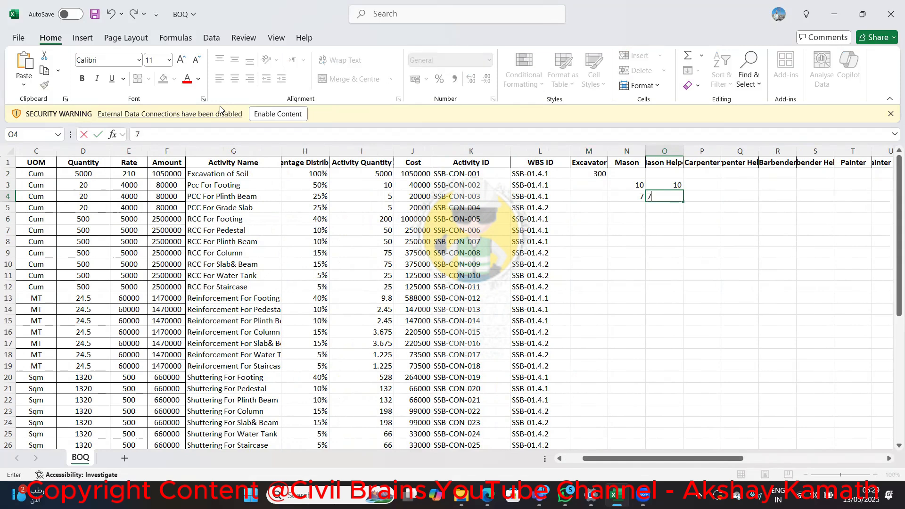
key("Return")
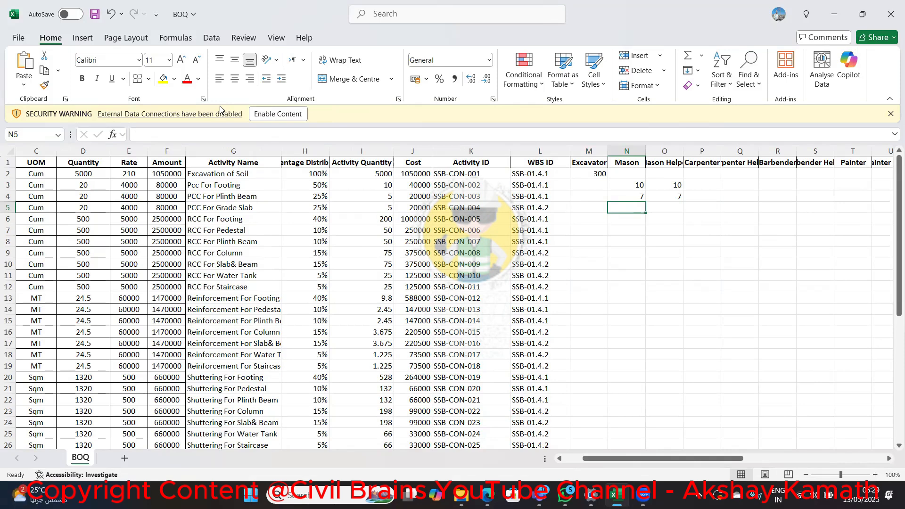
type("7")
key("Tab")
type("7")
key("Down")
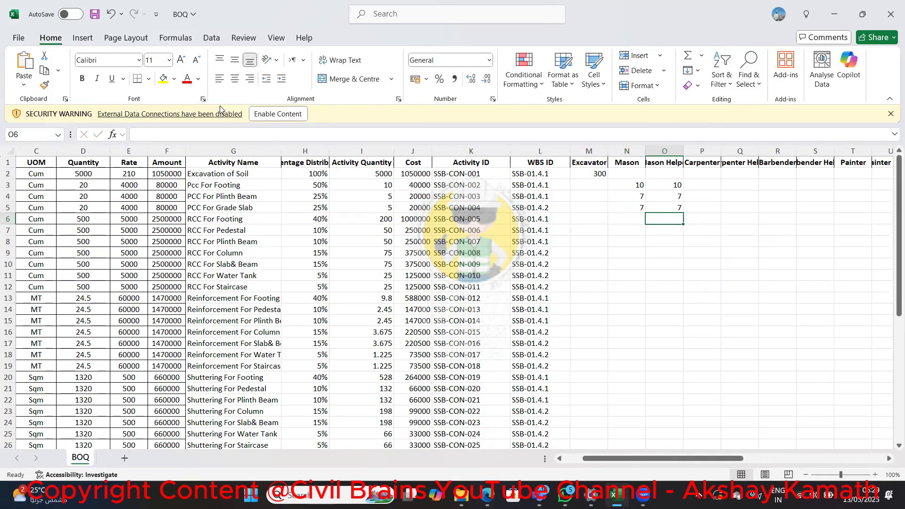
key("Left")
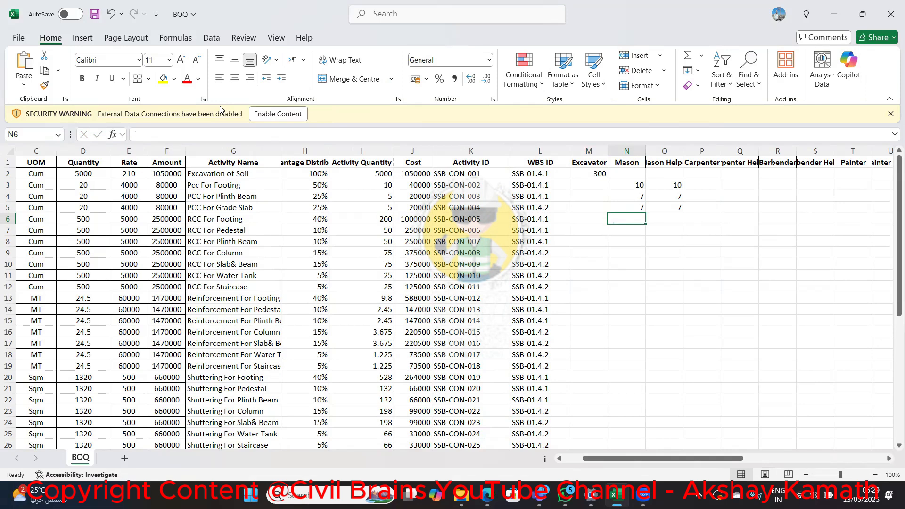
Enter 20 for both Mason and Mason Helper on the RCC For Footing activity in row 6
type("20")
key("Tab")
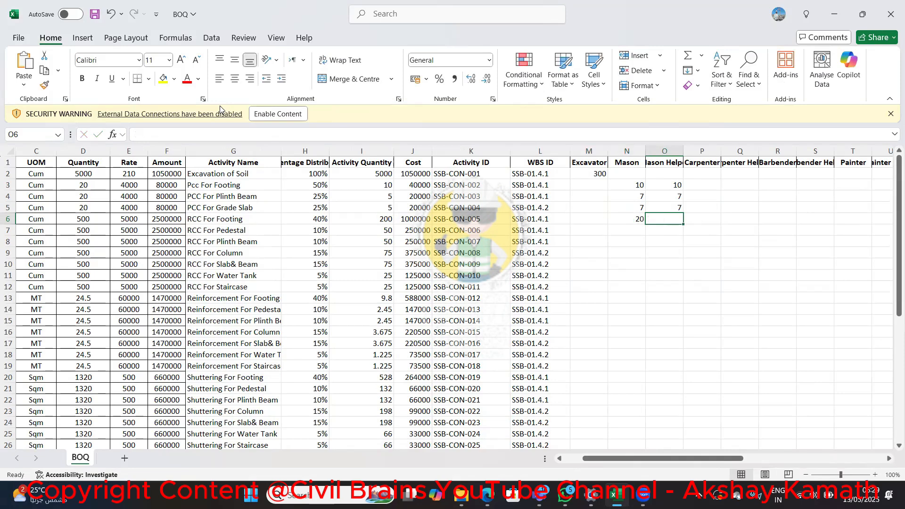
type("20")
key("Left")
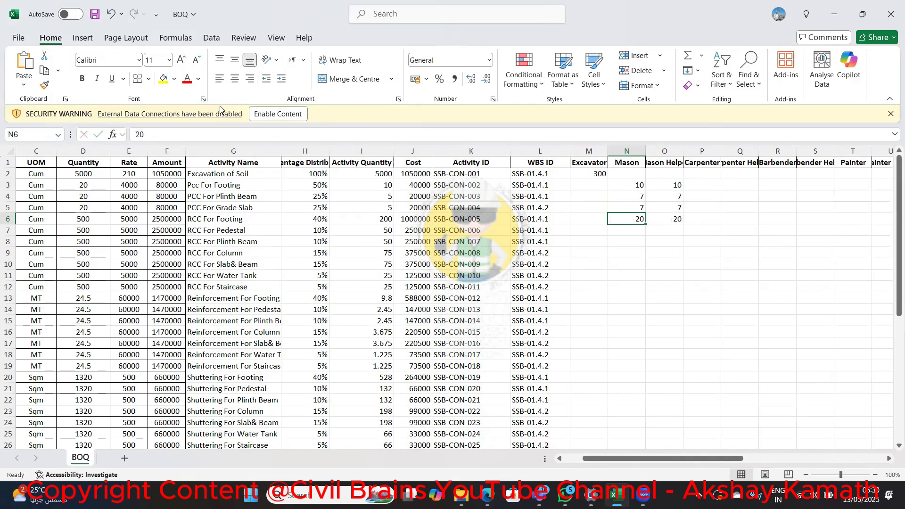
Set both Mason and Mason Helper to 15 for the RCC For Footing activity in row 6
type("15")
key("Tab")
type("15")
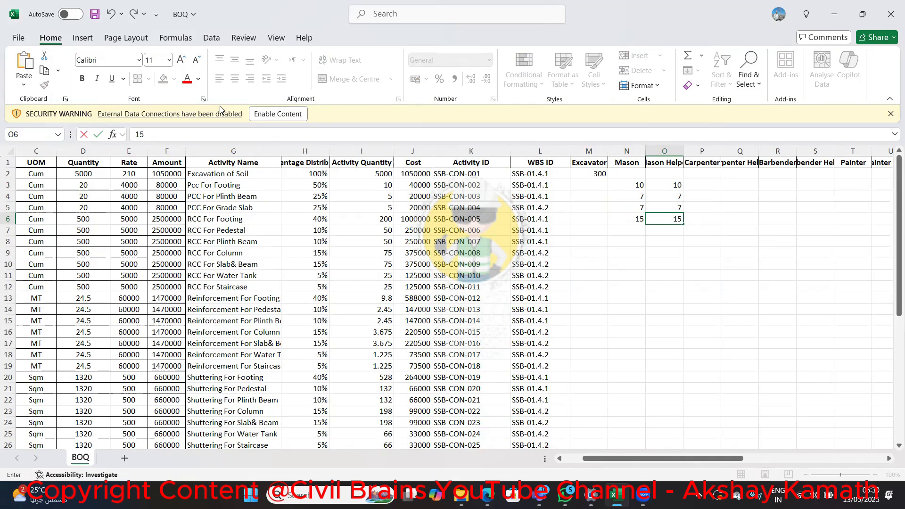
key("Return")
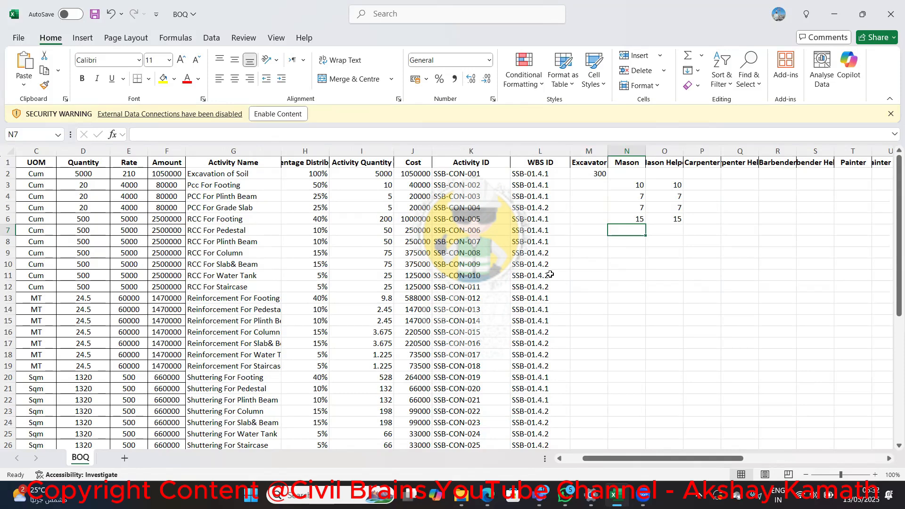
Enter 7 for both Mason and Mason Helper on the RCC For Pedestal activity in row 7
type("7")
key("Tab")
type("7")
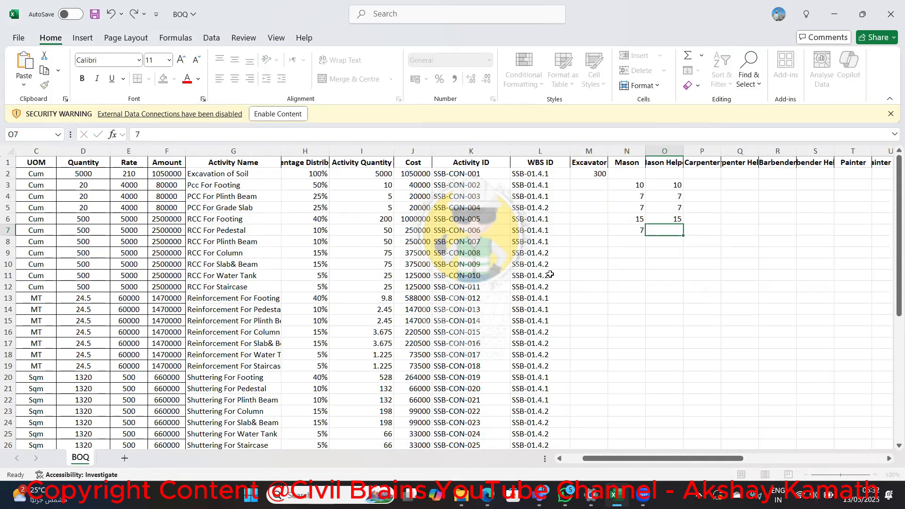
key("shift+Tab")
key("Return")
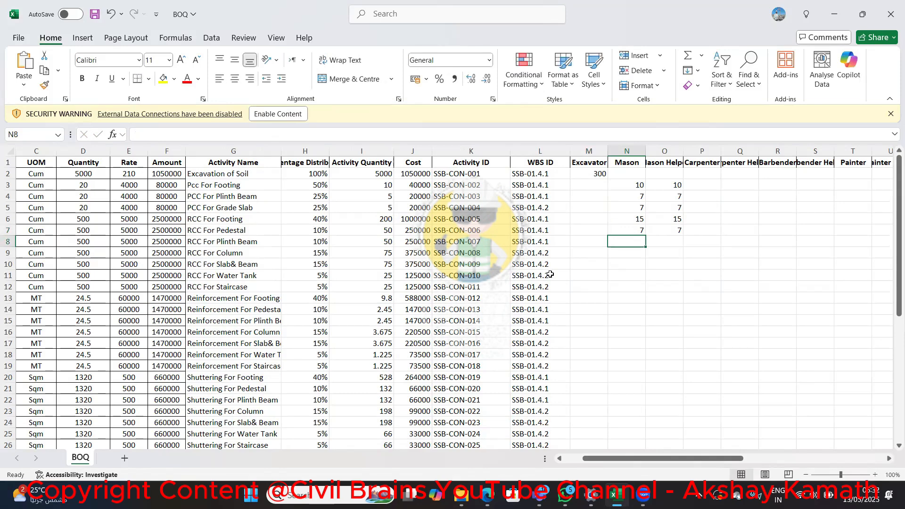
Enter 7 for both Mason and Mason Helper on the RCC For Plinth Beam activity in row 8
type("7")
key("Tab")
type("7")
key("shift+Tab")
key("Return")
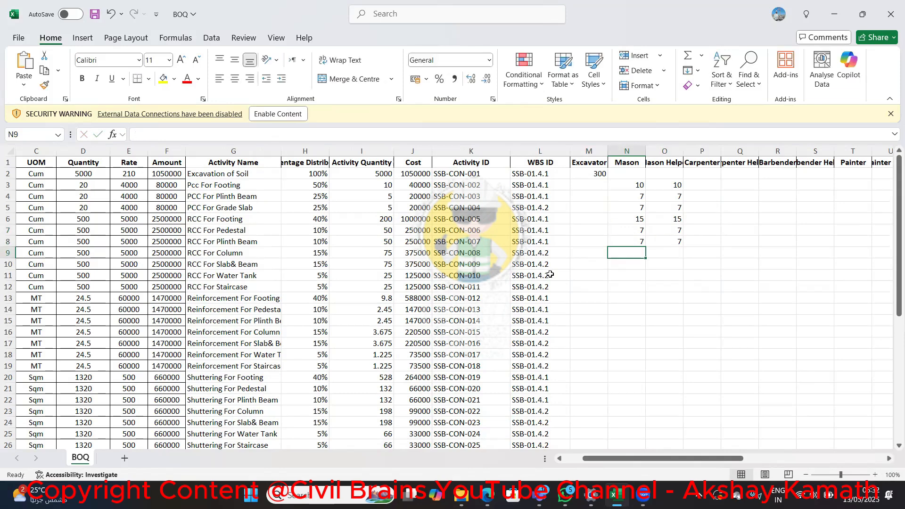
Enter 7 for both Mason and Mason Helper on the RCC For Column activity in row 9
type("7")
key("Tab")
type("7")
key("shift+Tab")
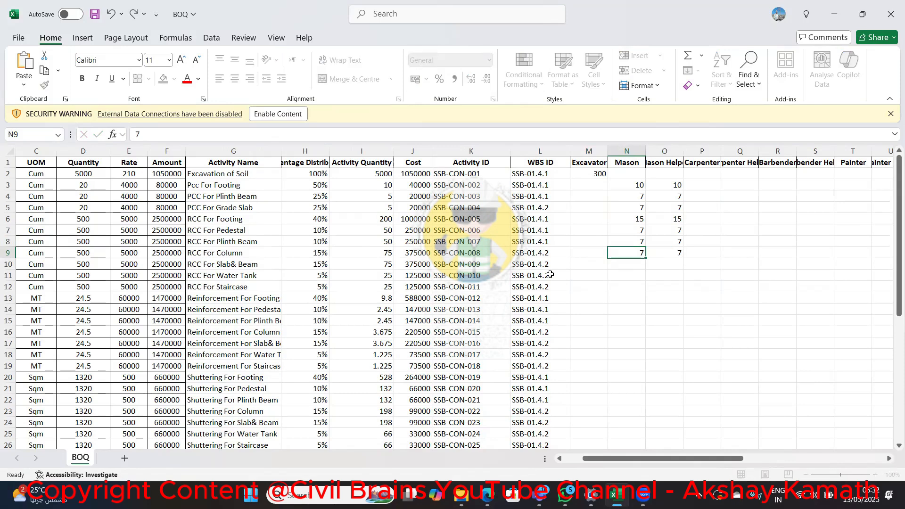
key("Return")
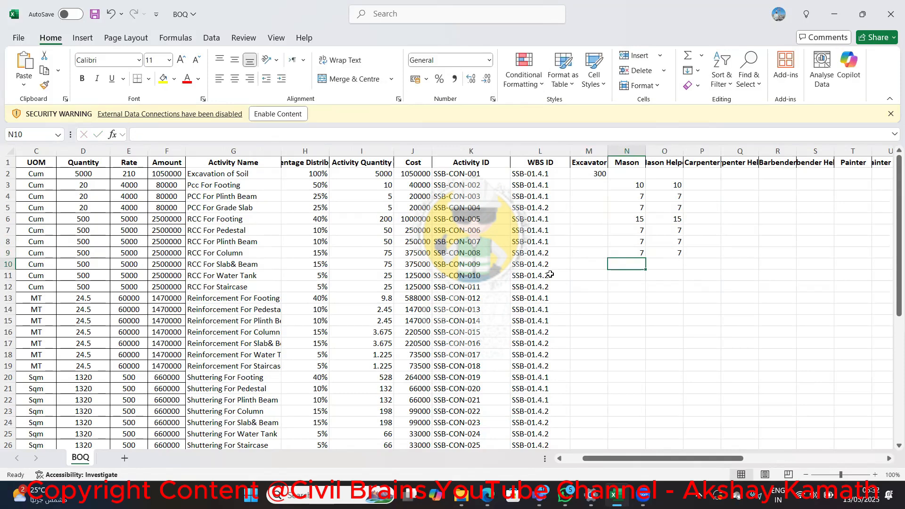
Enter 15 for both Mason and Mason Helper on the RCC For Slab& Beam activity in row 10
type("15")
key("Tab")
type("15")
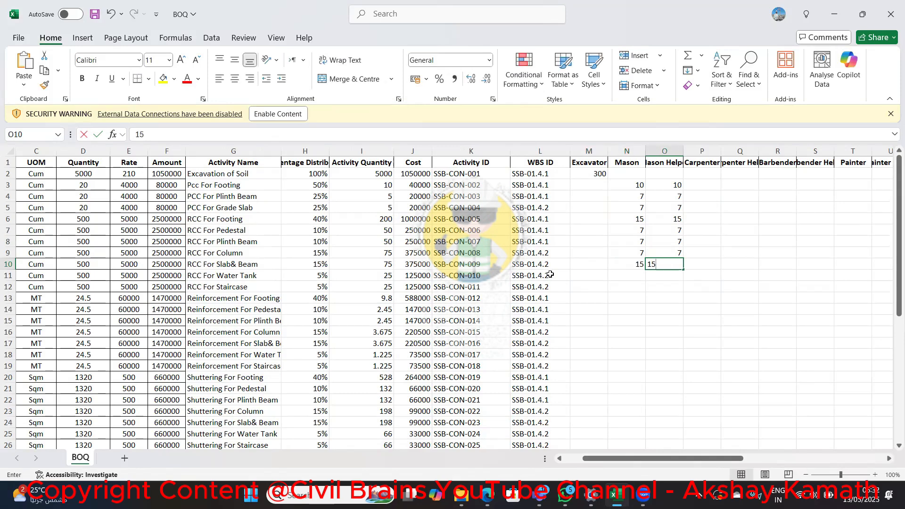
key("shift+Tab")
key("Return")
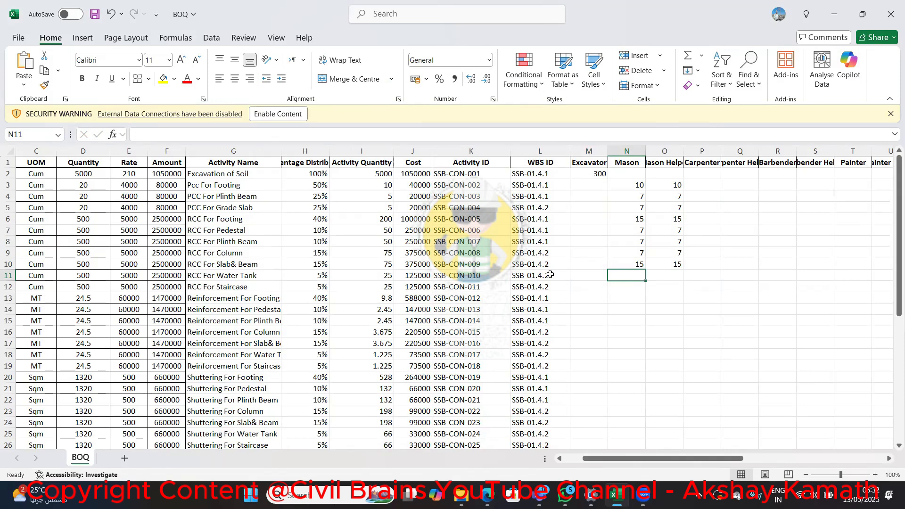
Enter 10 for both Mason and Mason Helper on the RCC For Water Tank activity in row 11
type("10")
key("Tab")
type("10")
key("shift+Tab")
key("Return")
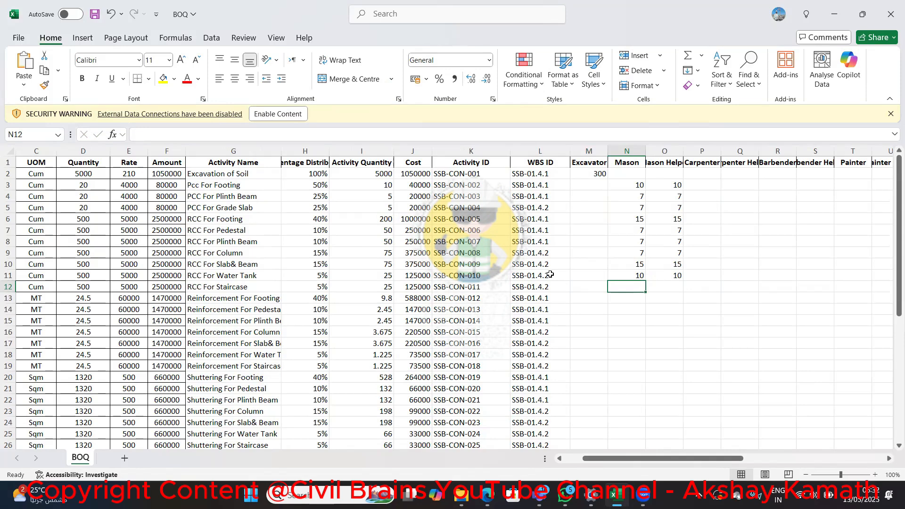
key("Right")
key("Right")
key("Right")
key("Right")
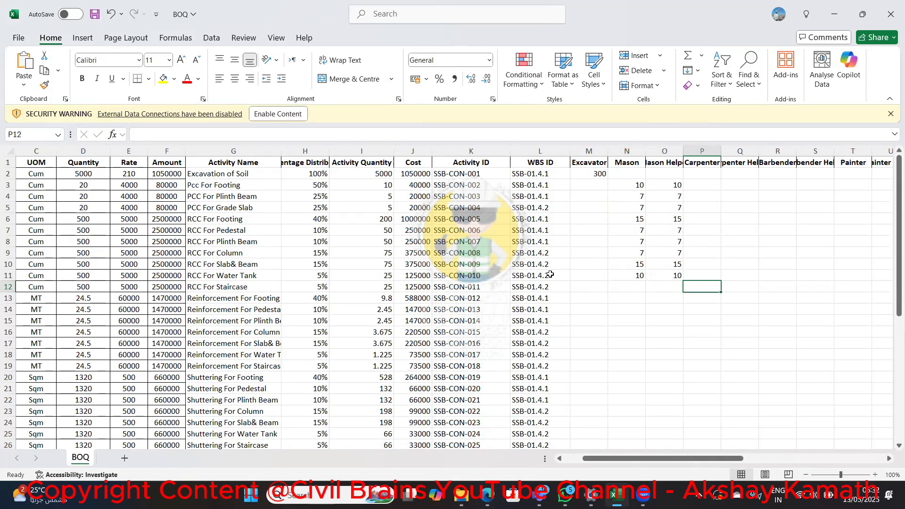
key("Left")
key("Left")
key("Left")
key("Left")
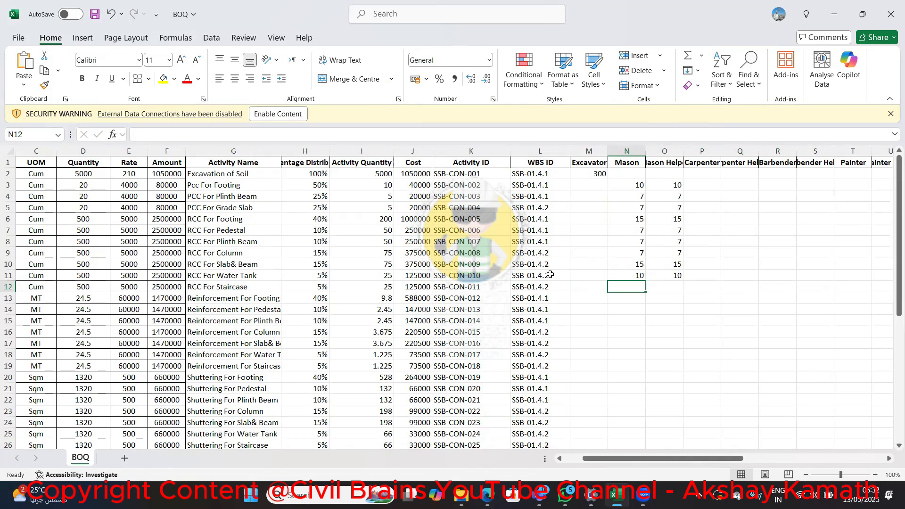
key("Right")
key("Right")
key("Right")
key("Right")
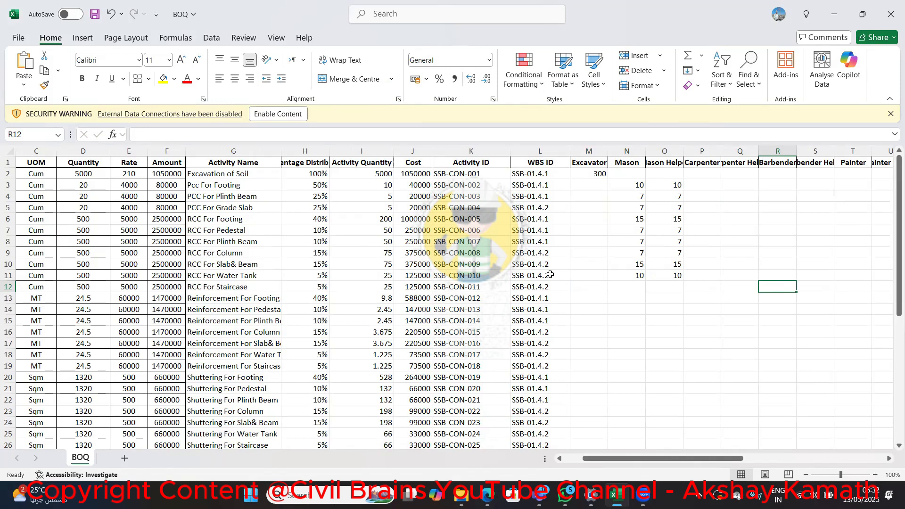
Enter 0.2 for both Barbender and Barbender Helper on the RCC For Staircase activity in row 12
type("0.2")
key("Tab")
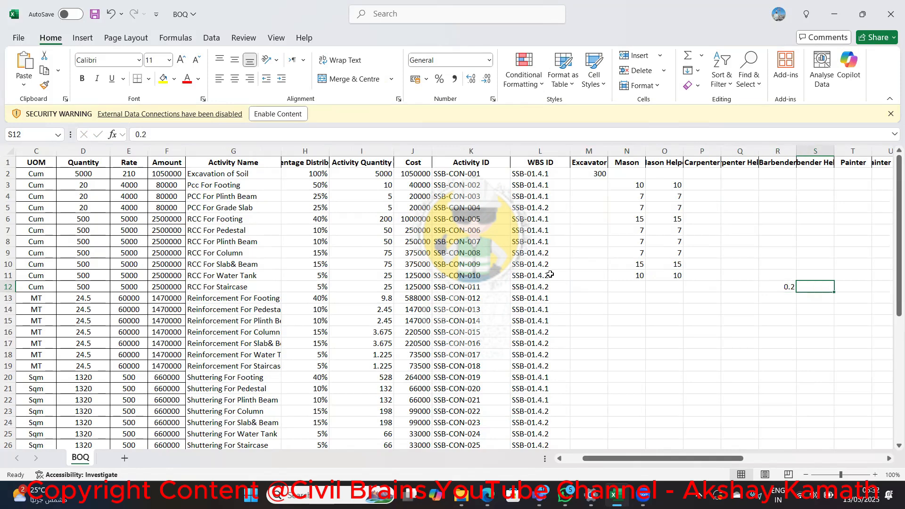
type("0.2")
key("Return")
key("Left")
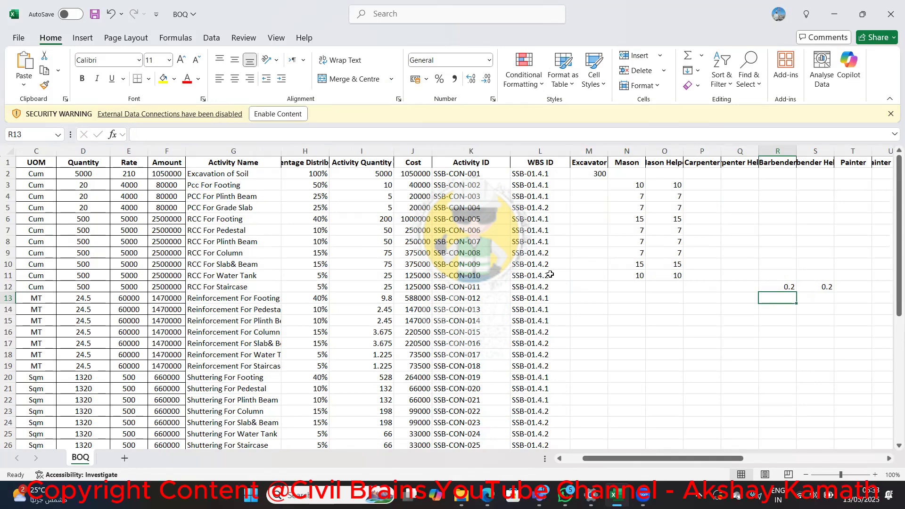
Enter 0.35 for both Barbender and Barbender Helper on the Reinforcement For Footing activity in row 13
type("0.35")
key("Tab")
type("0.35")
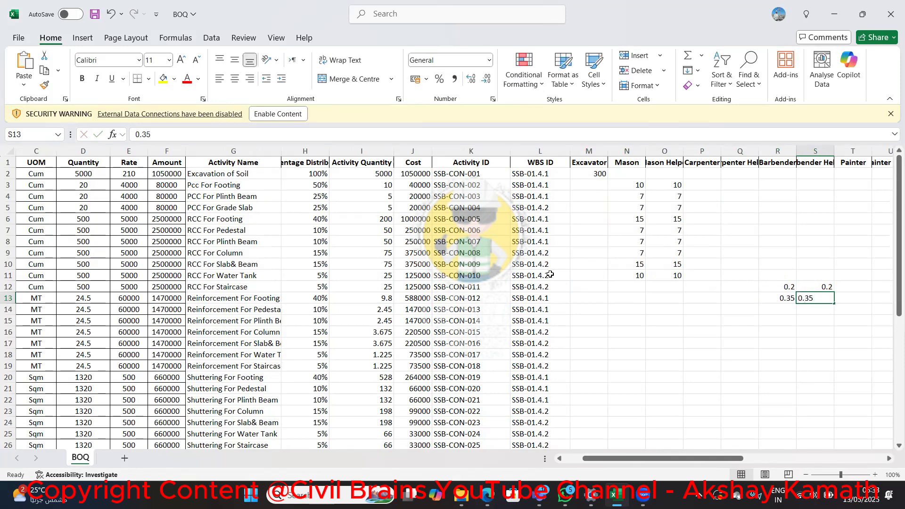
key("Return")
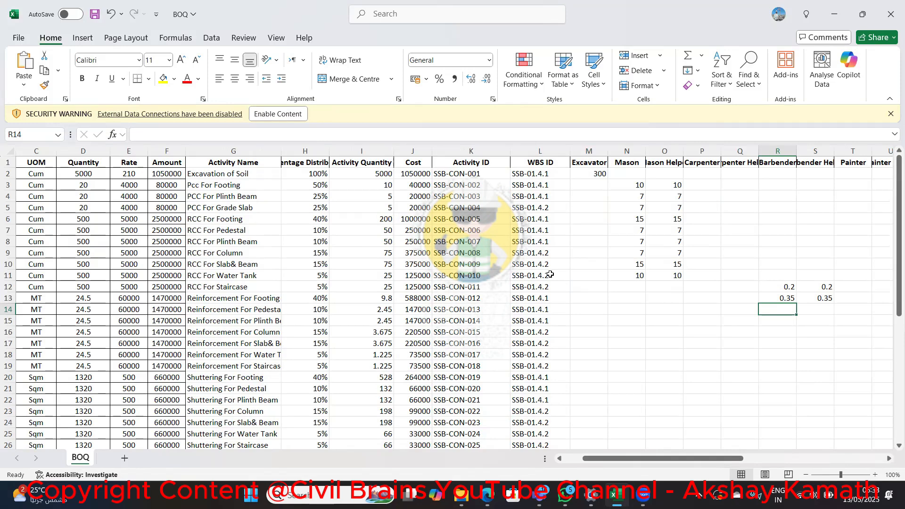
Change both Barbender and Barbender Helper to 0.3 on the RCC For Staircase activity in row 12
key("Up")
key("Up")
type("0.3")
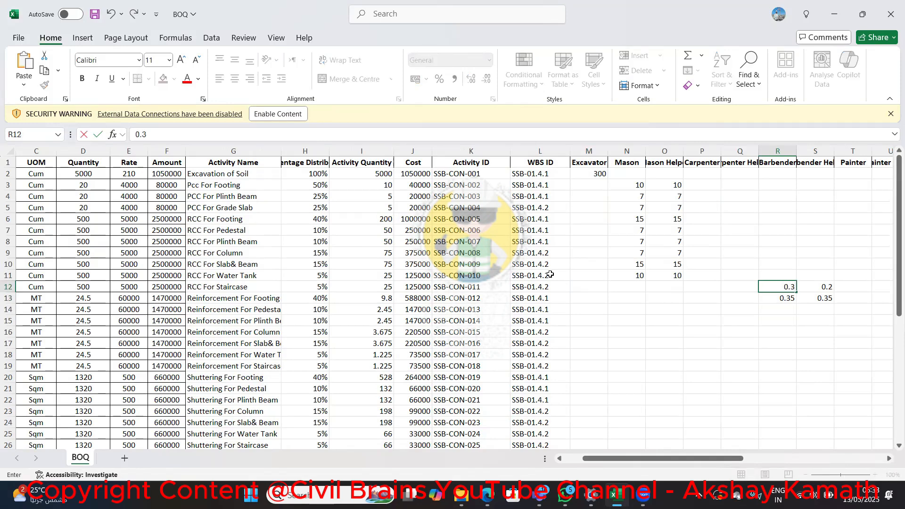
key("Tab")
type("0.3")
key("Return")
key("Return")
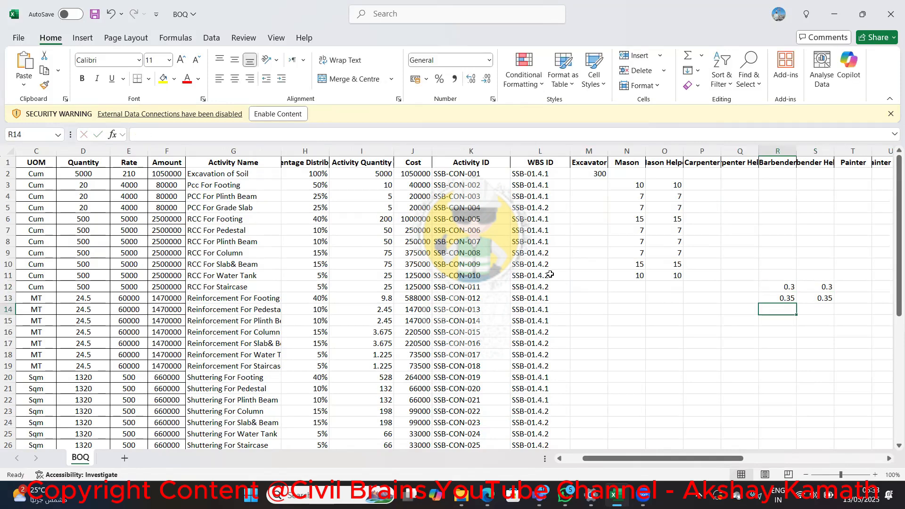
Enter 0.25 for both Barbender and Barbender Helper on the Reinforcement For Pedestal activity in row 14
type("0.25")
key("Tab")
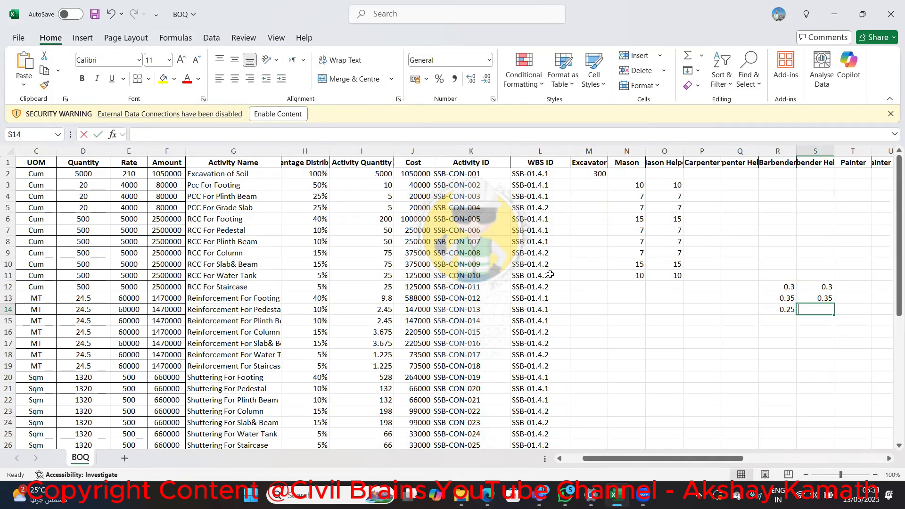
type("0.25")
key("Return")
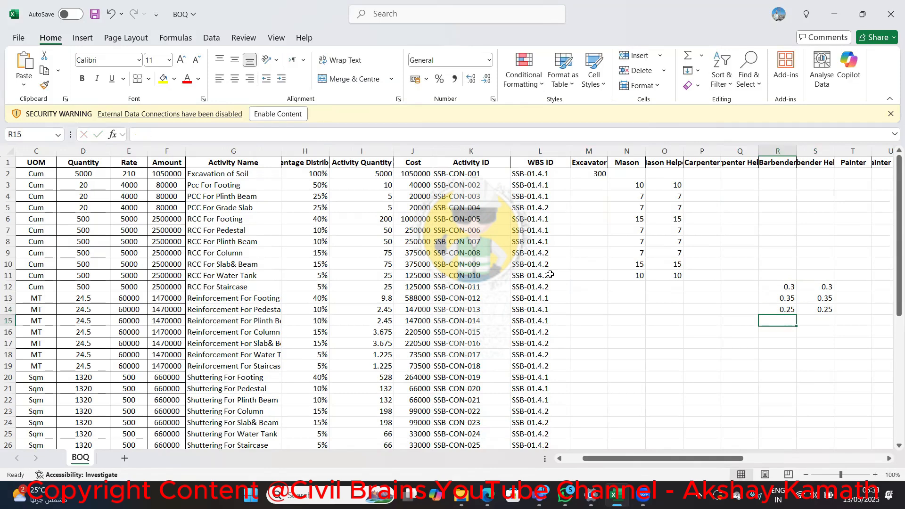
Enter 0.35 for both Barbender and Barbender Helper on the Reinforcement For Plinth Beam activity in row 15
type("0.35")
key("Tab")
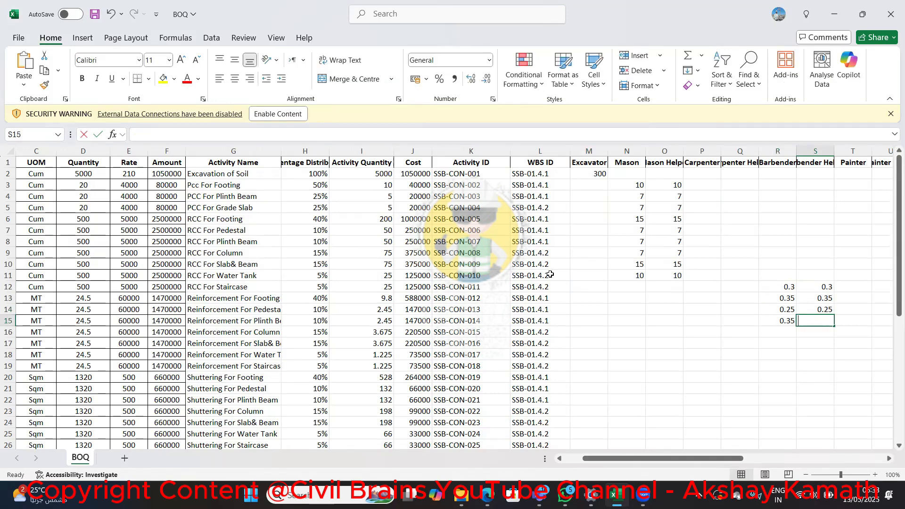
type("0.35")
key("Return")
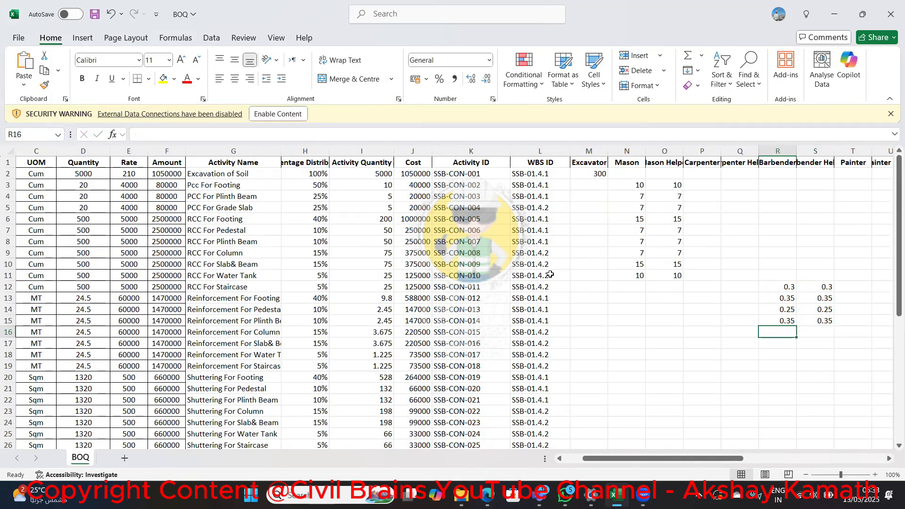
Enter 10 for both Mason and Mason Helper on the RCC For Staircase activity in row 12
key("Up")
key("Up")
key("Up")
key("Up")
key("Up")
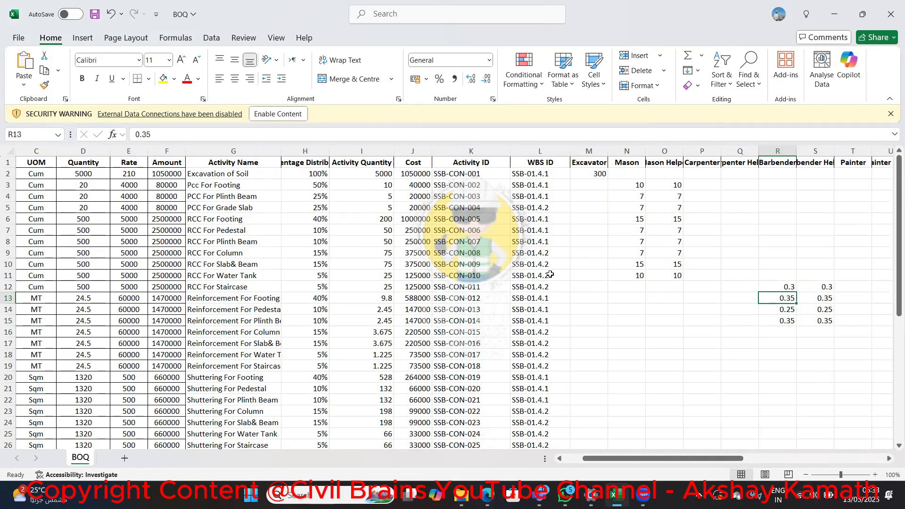
key("Down")
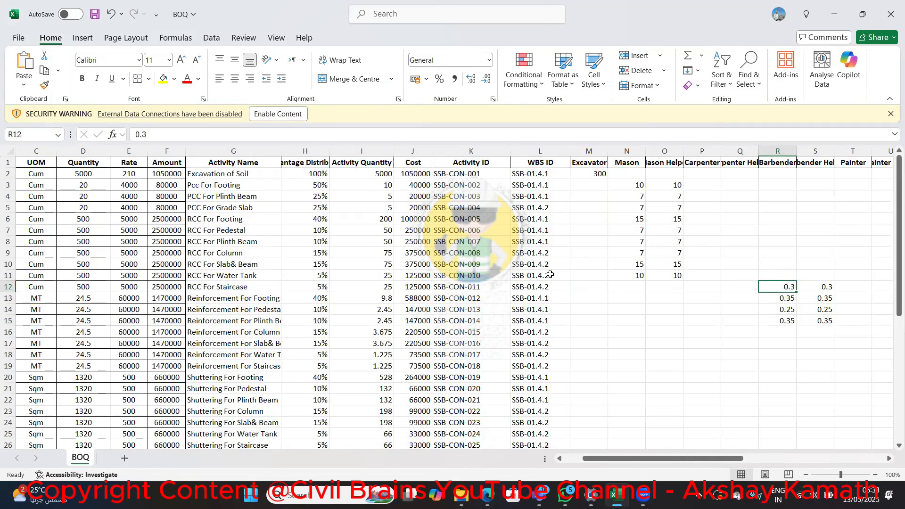
key("Left")
key("Left")
key("Left")
key("Left")
key("Left")
key("Left")
key("Left")
key("Left")
key("Left")
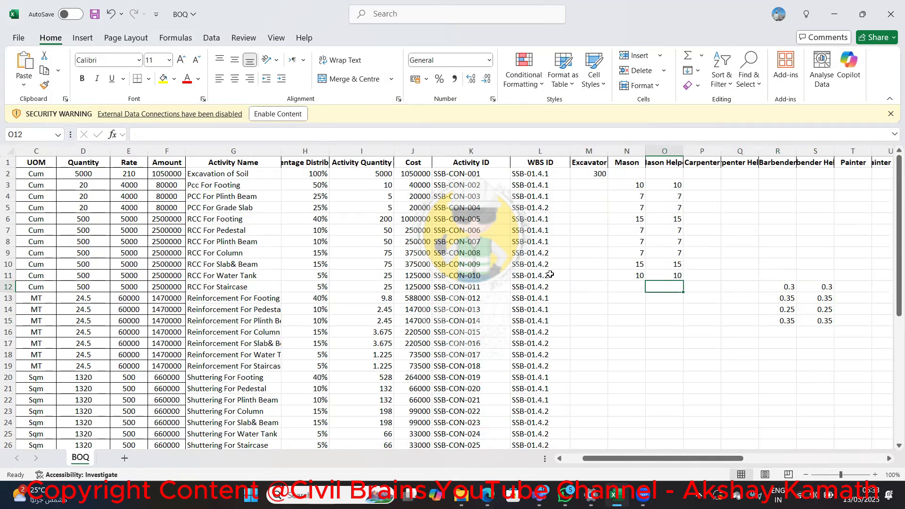
key("Left")
key("Left")
key("Right")
key("Right")
key("Right")
key("Right")
key("Right")
key("Right")
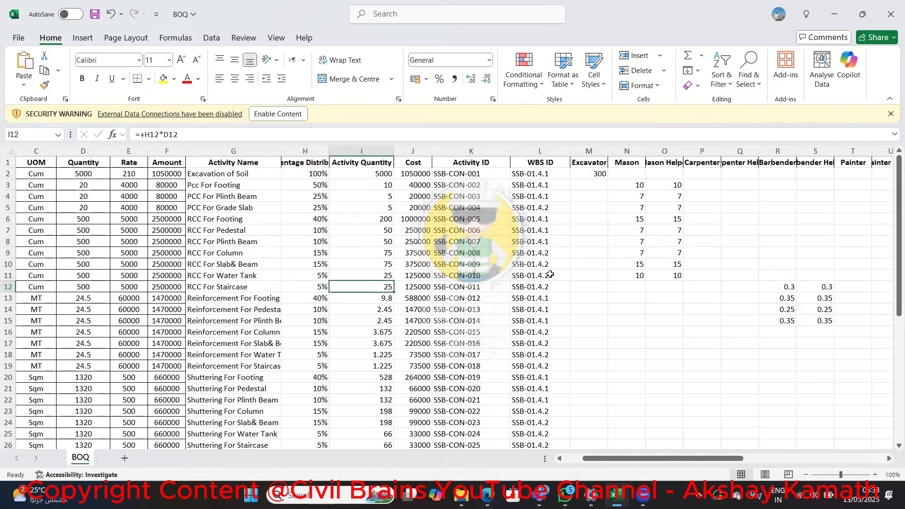
key("Right")
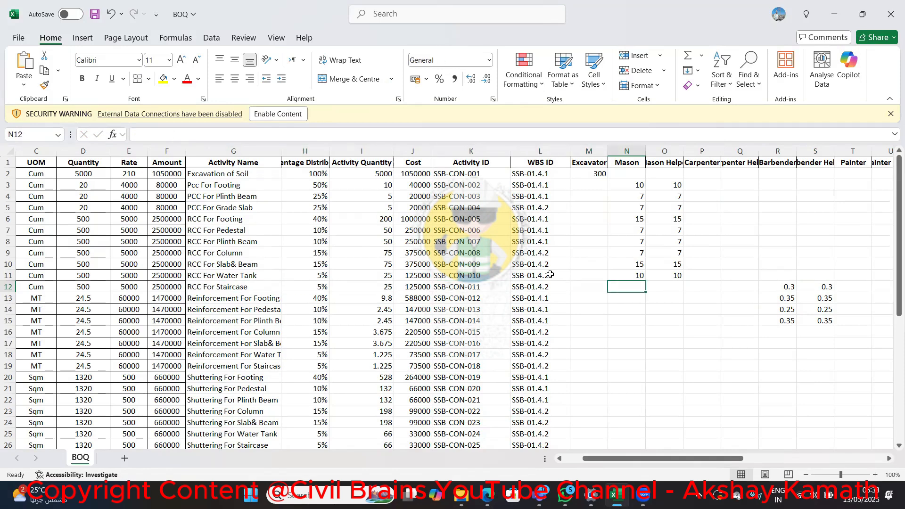
type("10")
key("Right")
type("10")
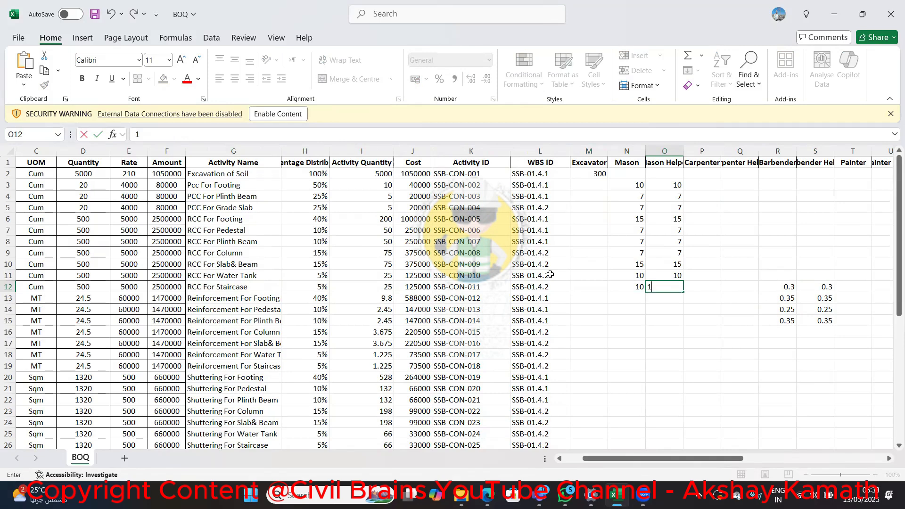
Clear the Barbender and Barbender Helper quantities from the RCC For Staircase activity in row 12
key("Right")
key("Right")
key("Right")
key("BackSpace")
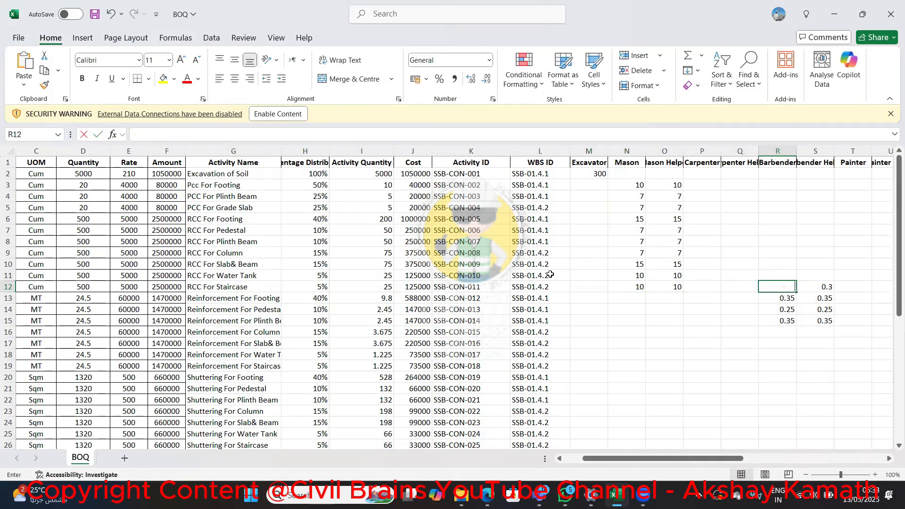
key("Right")
key("BackSpace")
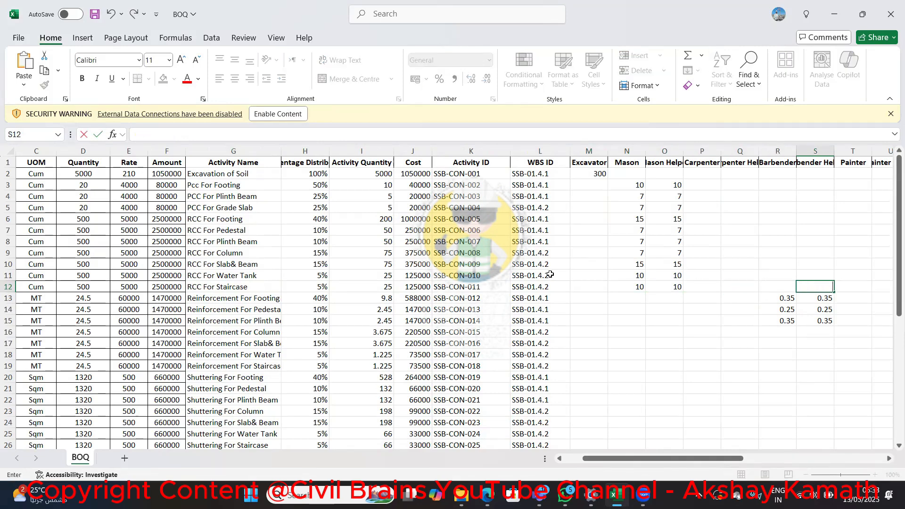
Set both Barbender and Barbender Helper to 0.2 on the Reinforcement For Plinth Beam activity in row 15
key("Left")
key("Down")
key("Down")
key("Down")
key("Down")
key("Down")
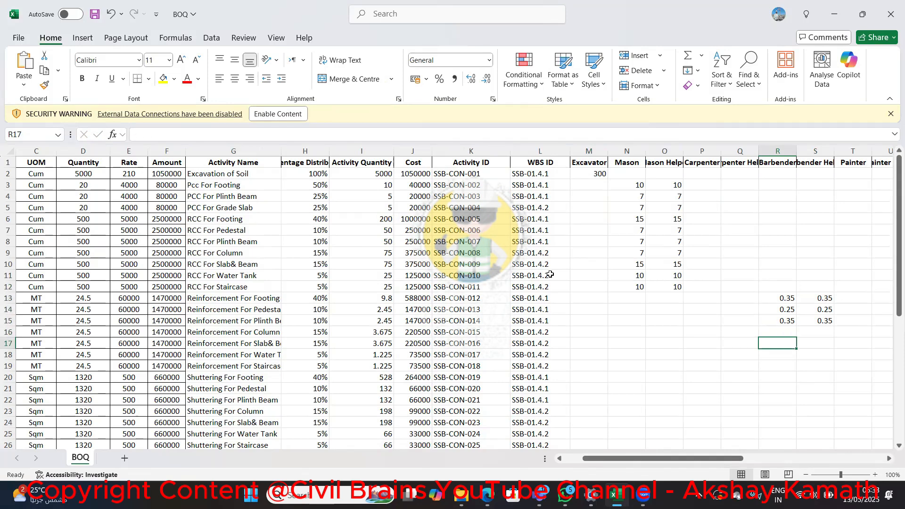
key("Up")
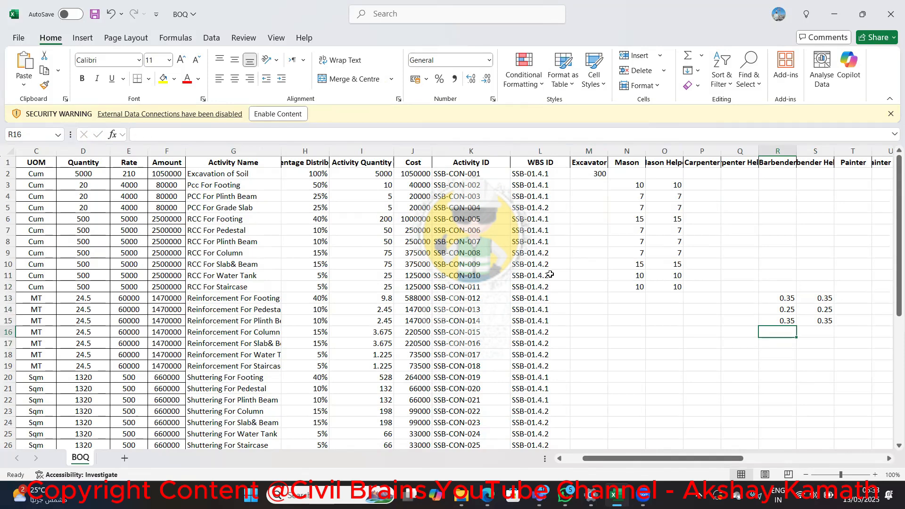
key("Up")
key("Up")
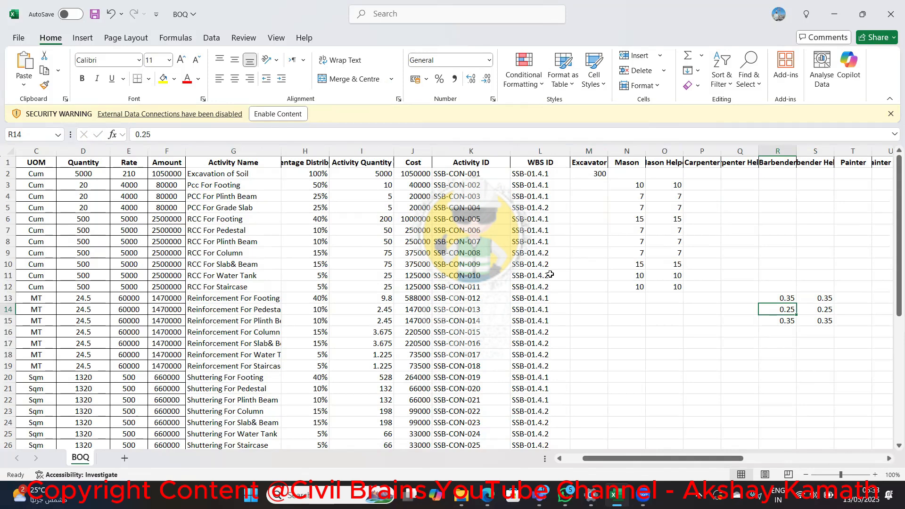
key("Down")
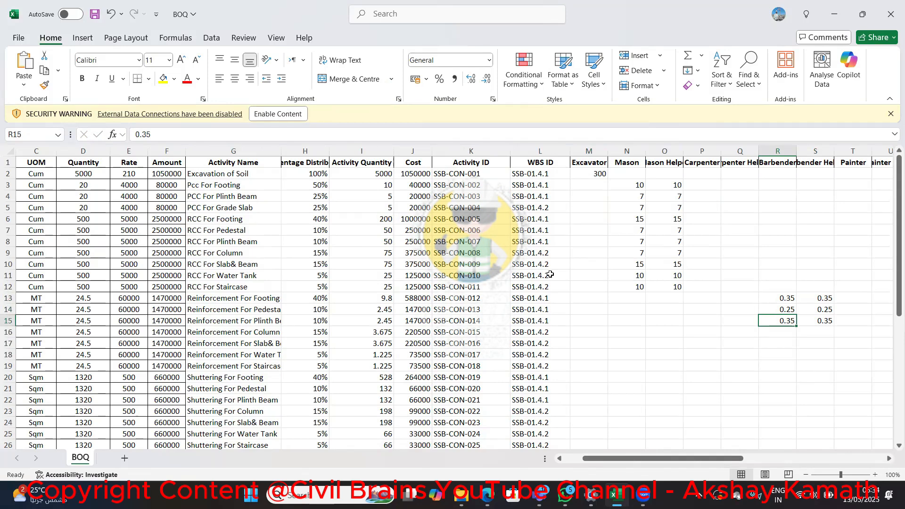
type("0.2")
key("Tab")
type("0")
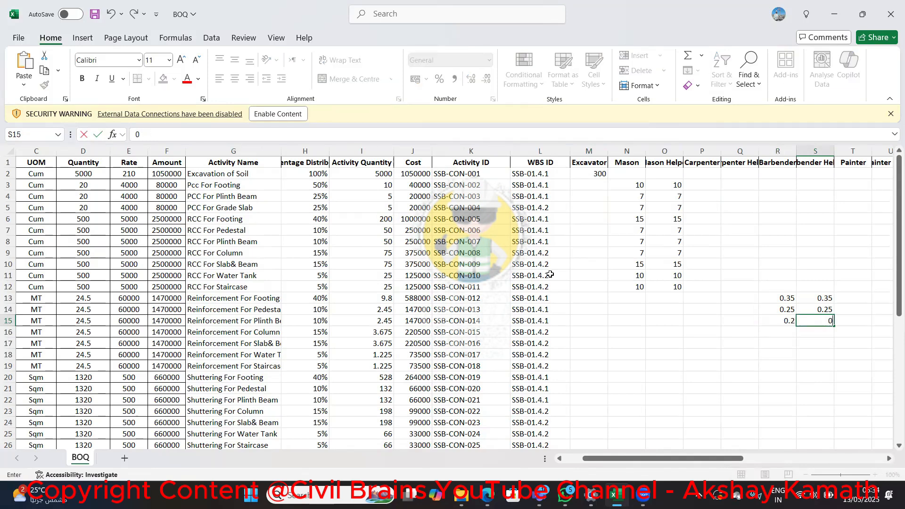
type(".2")
key("Return")
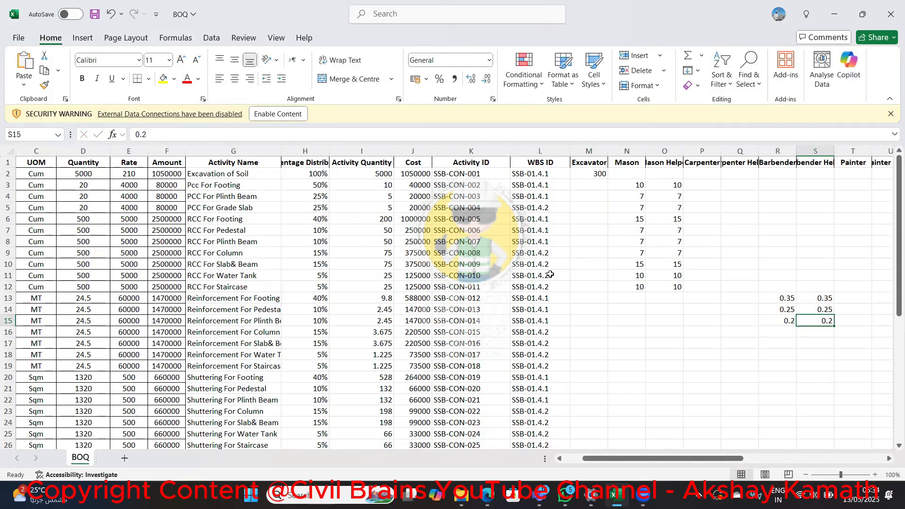
Enter 0.35 for both Barbender and Barbender Helper on the Reinforcement For Column activity in row 16
type("0.35")
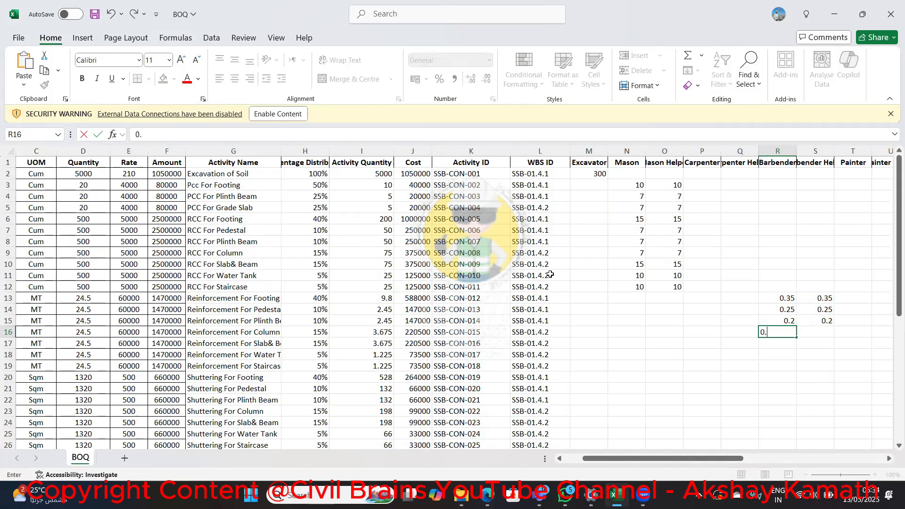
key("Tab")
type("0.3")
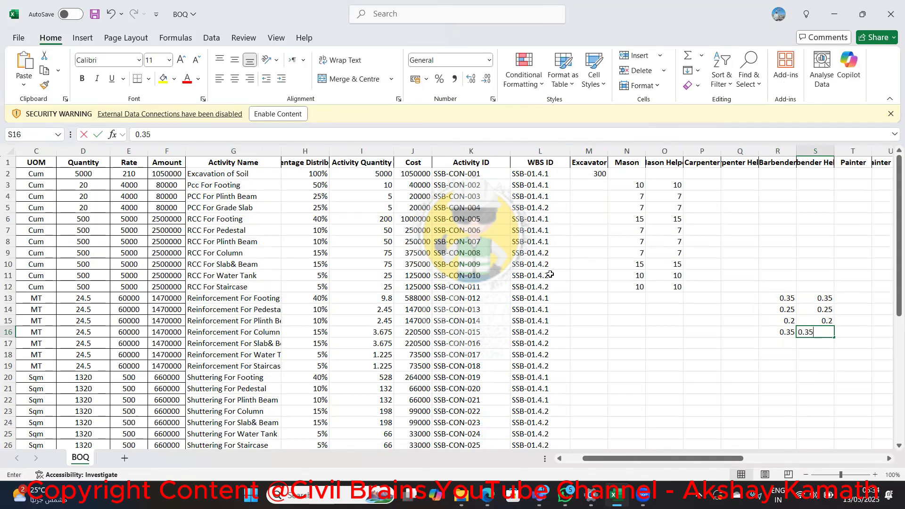
type("5")
key("Return")
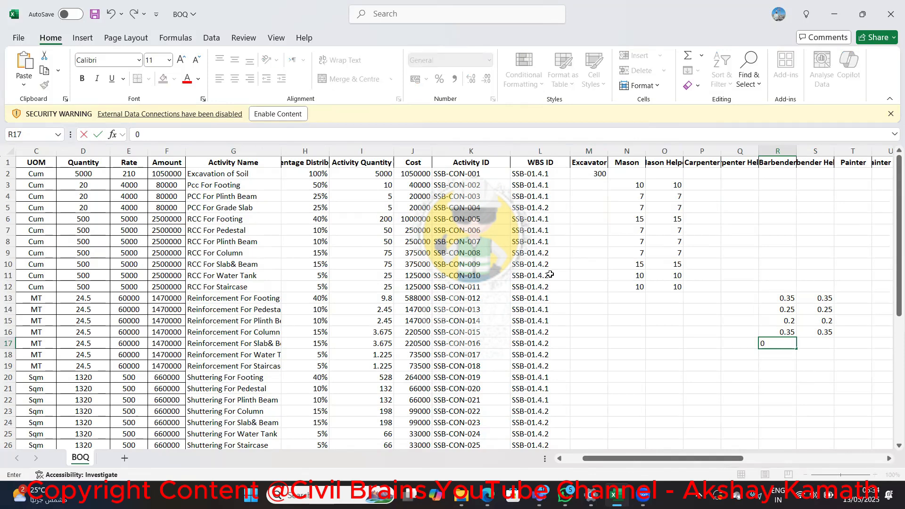
Enter 0.3 for both Barbender and Barbender Helper on the Reinforcement For Slab& Beam activity in row 17
type("0.3")
key("Tab")
type("0.3")
key("ctrl+Return")
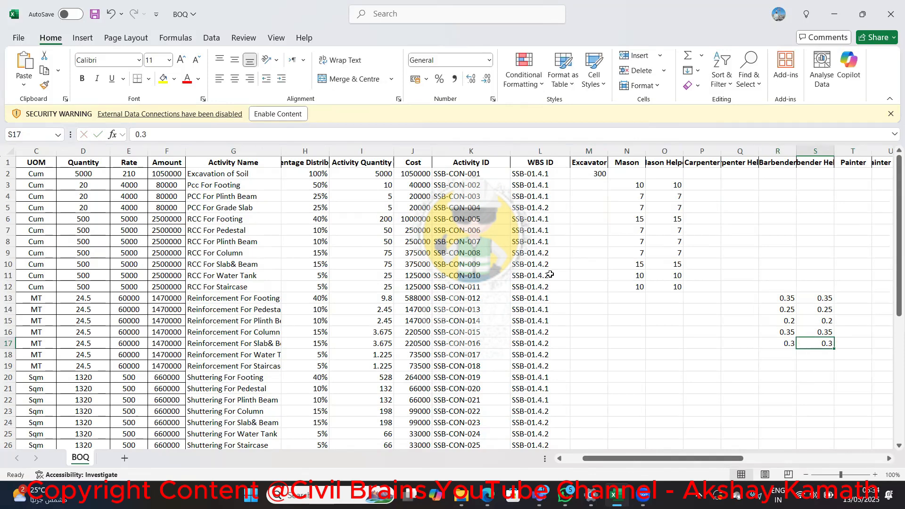
Enter 0.3 for both Barbender and Barbender Helper on the Reinforcement For Water Tank activity in row 18
key("Left")
key("Down")
type("0.3")
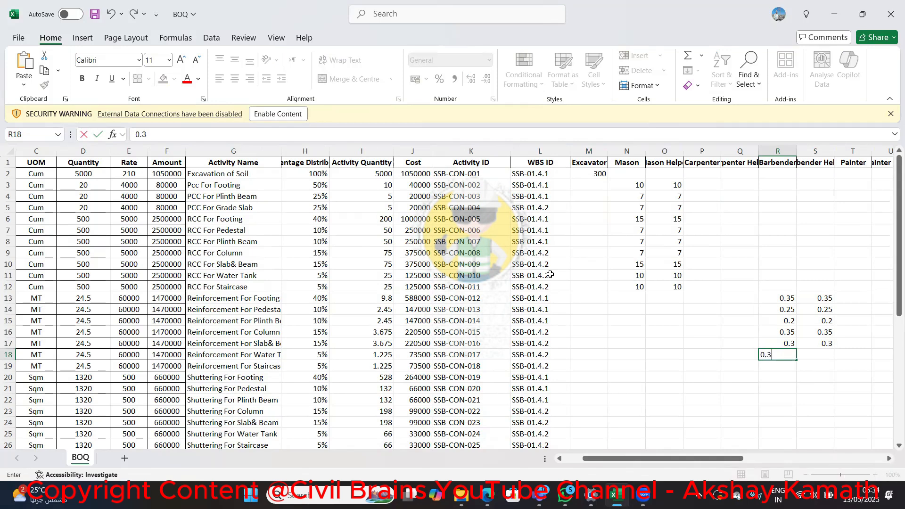
key("Tab")
type("0")
key("Return")
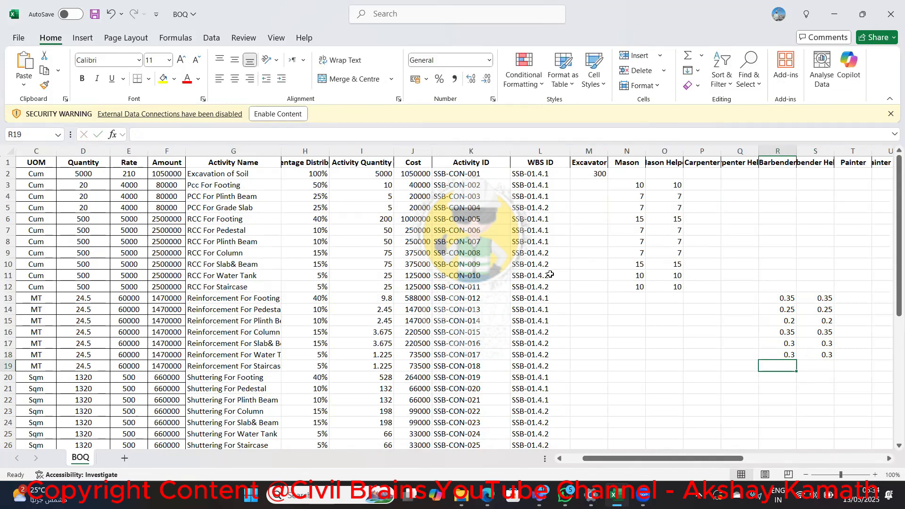
Enter 0.25 for both Barbender and Barbender Helper on the Reinforcement For Staircase activity in row 19
type("0.25")
key("Tab")
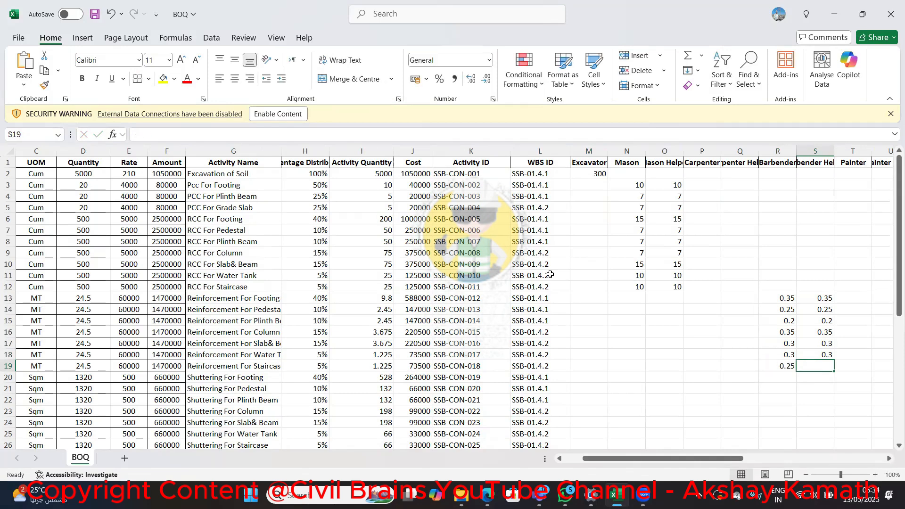
type("0.25")
key("Return")
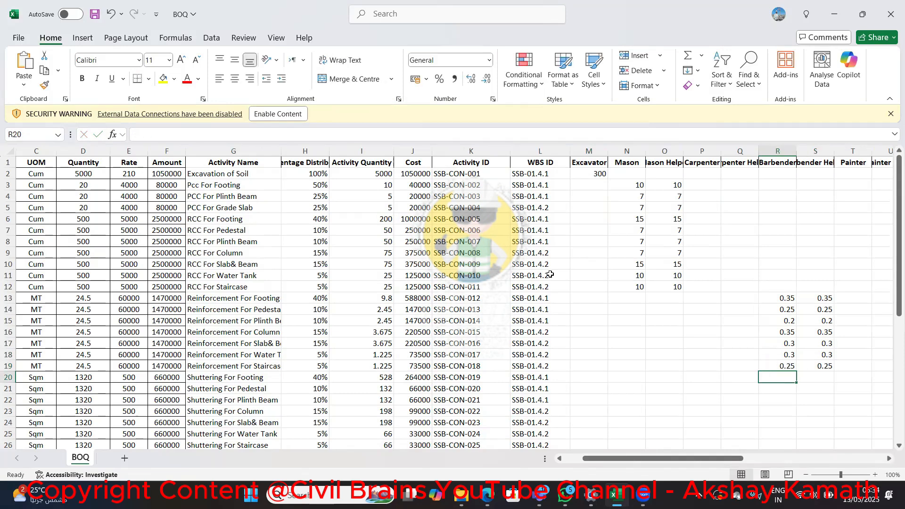
Enter 10 for both Carpenter and Carpenter Helper on the Shuttering For Footing activity in row 20
key("Left")
key("Left")
key("Left")
key("Left")
key("Left")
key("Left")
key("Left")
key("Left")
key("Left")
key("Left")
key("Left")
key("Left")
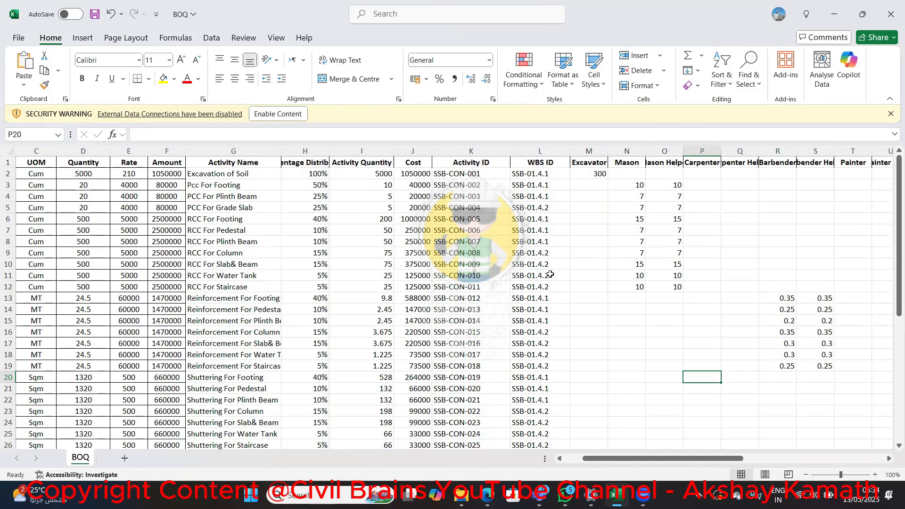
key("Right")
key("Right")
key("Right")
key("Right")
key("Right")
key("Right")
key("Right")
key("Right")
key("Right")
key("Right")
type("10")
key("Tab")
type("10")
key("Return")
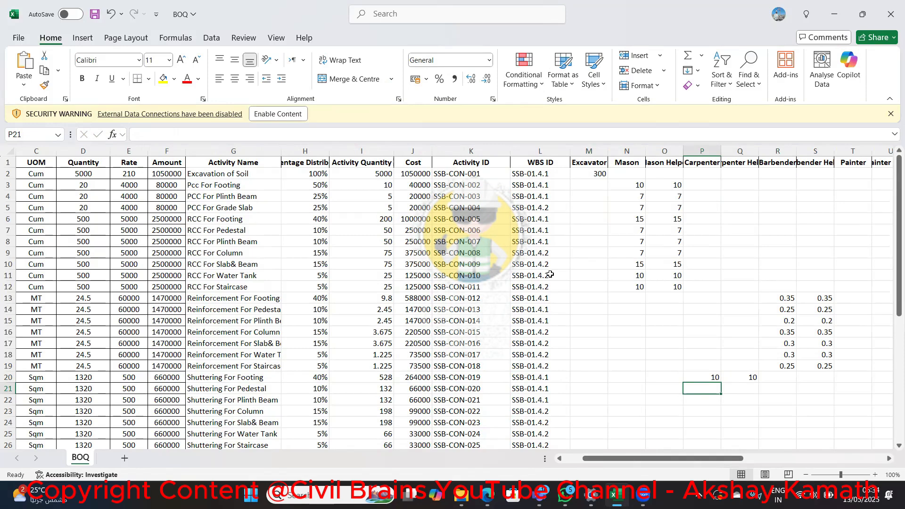
Enter 15 for both Carpenter and Carpenter Helper on the Shuttering For Pedestal activity in row 21
type("15")
key("Tab")
type("15")
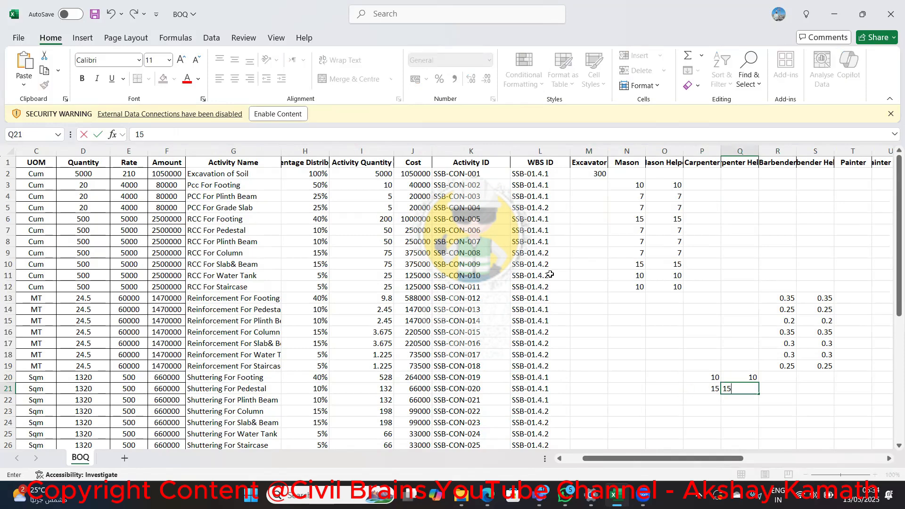
key("shift+Tab")
key("Return")
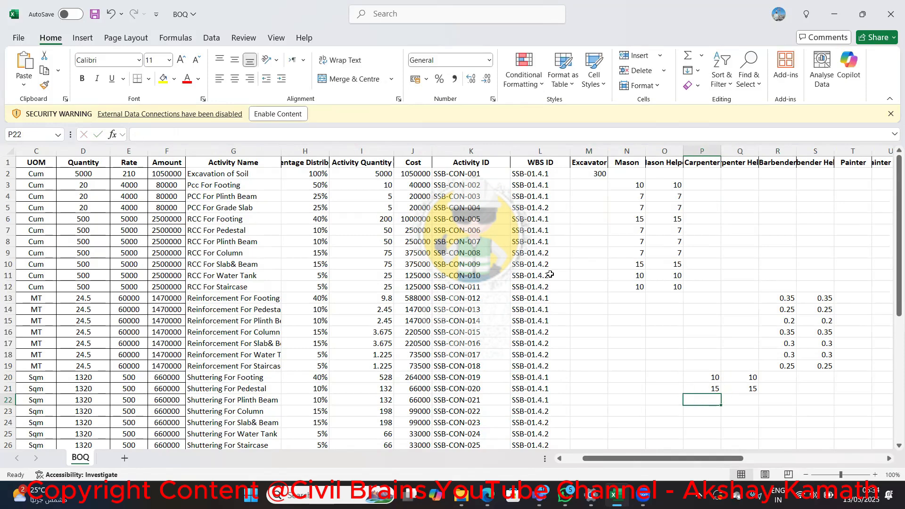
Enter 6 for both Carpenter and Carpenter Helper on the Shuttering For Plinth Beam activity in row 22
type("6")
key("Tab")
type("6")
key("shift+Tab")
key("Return")
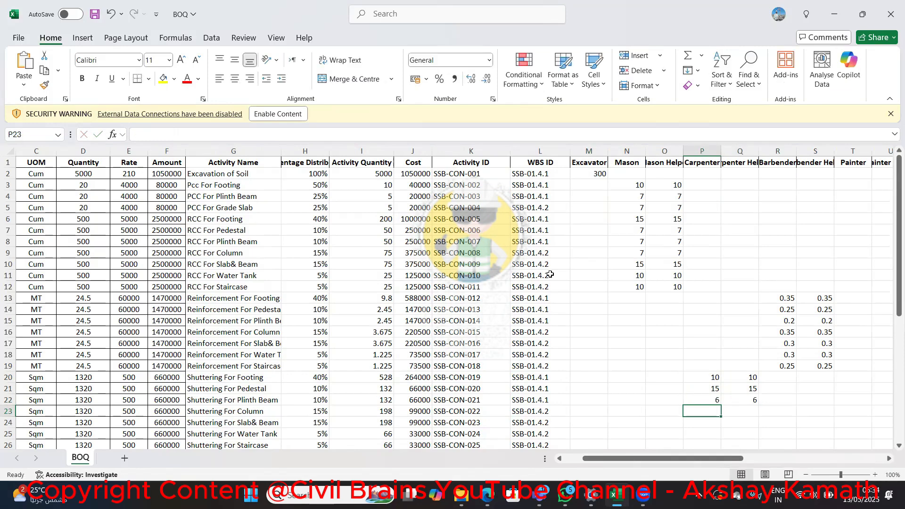
Enter 15 for both Carpenter and Carpenter Helper on the Shuttering For Column activity in row 23
type("15")
key("Tab")
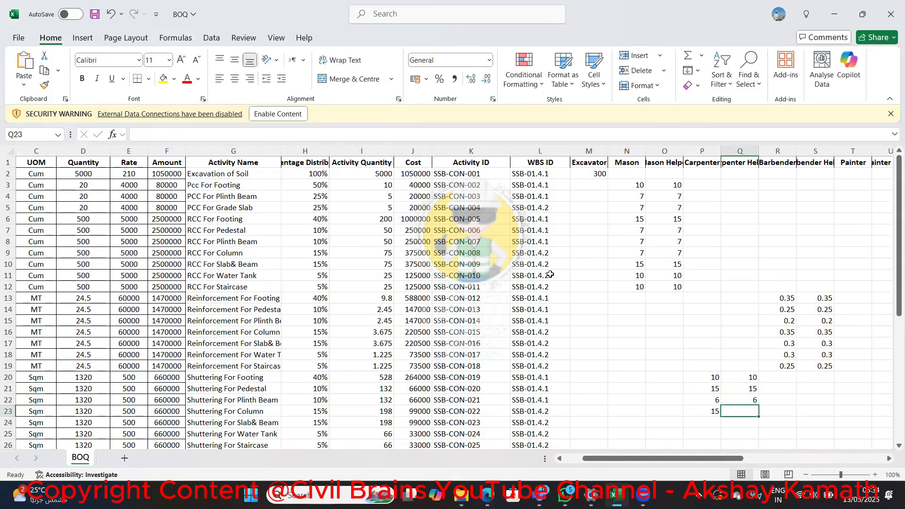
type("15")
key("shift+Tab")
key("Return")
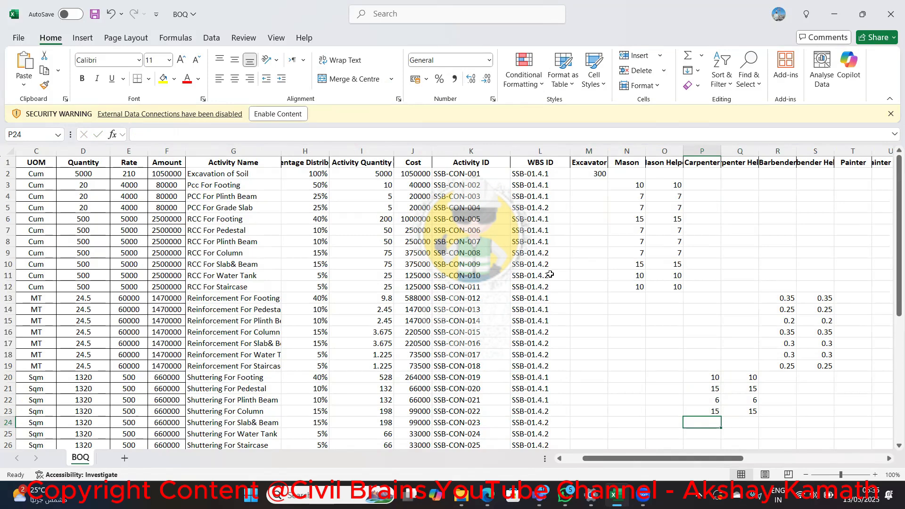
Enter 8 for both Carpenter and Carpenter Helper on the Shuttering For Slab& Beam activity in row 24
type("10")
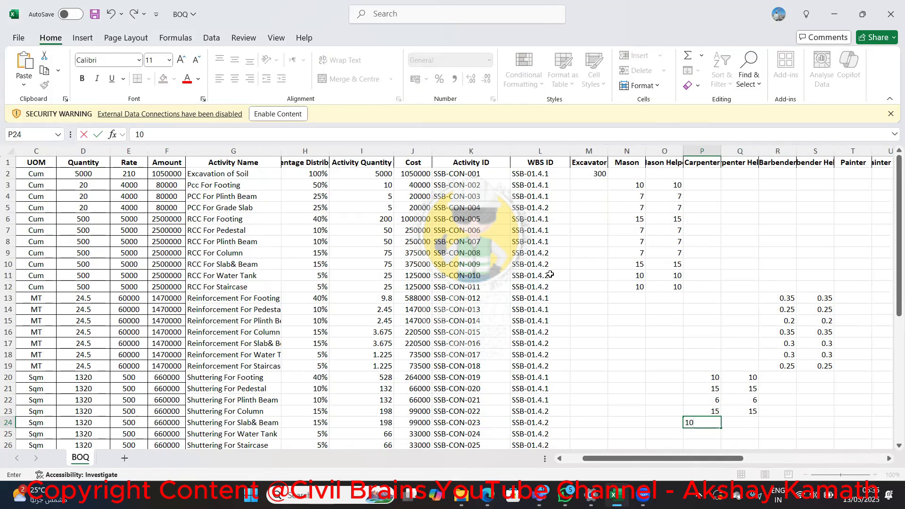
key("BackSpace")
type("8")
key("Tab")
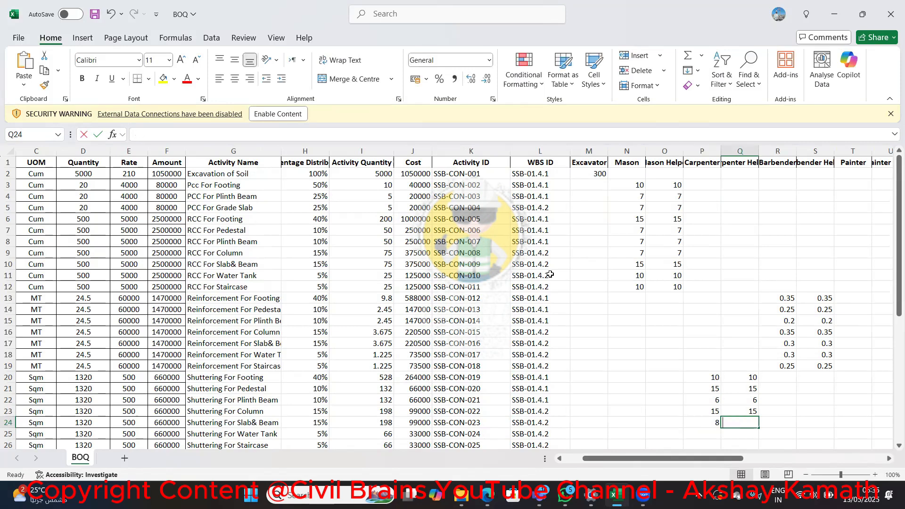
type("8")
key("Return")
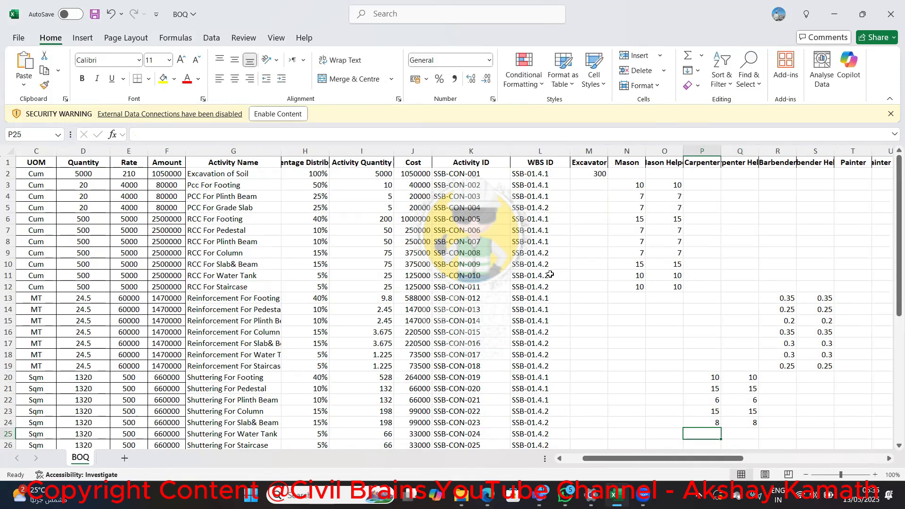
Enter Carpenter and Carpenter Helper quantities of 10 each for Shuttering For Water Tank (row 25) and 8 each for Shuttering For Staircase (row 26)
key("Down")
key("Up")
scroll(550, 273, "down", 1)
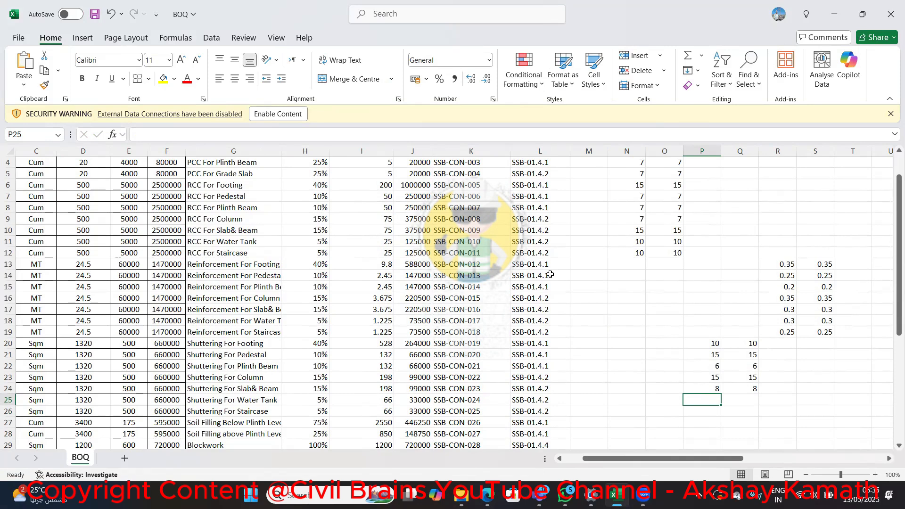
type("10")
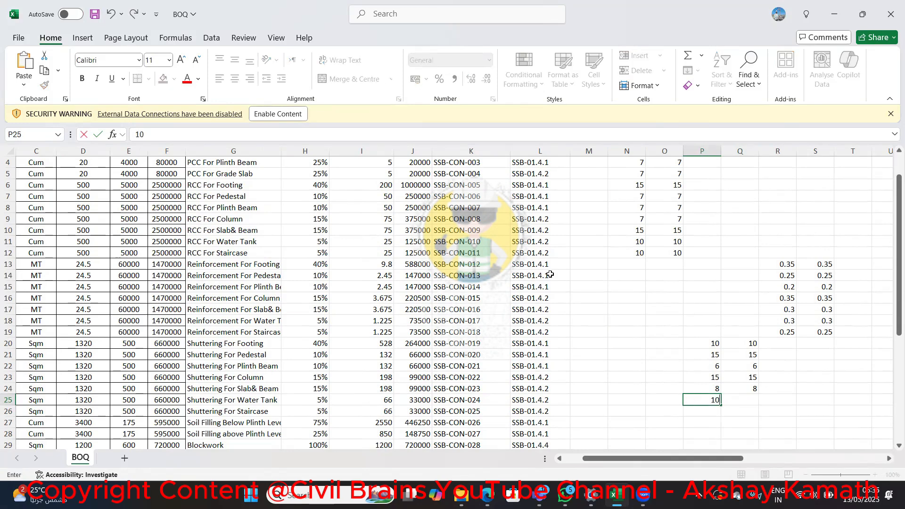
key("Return")
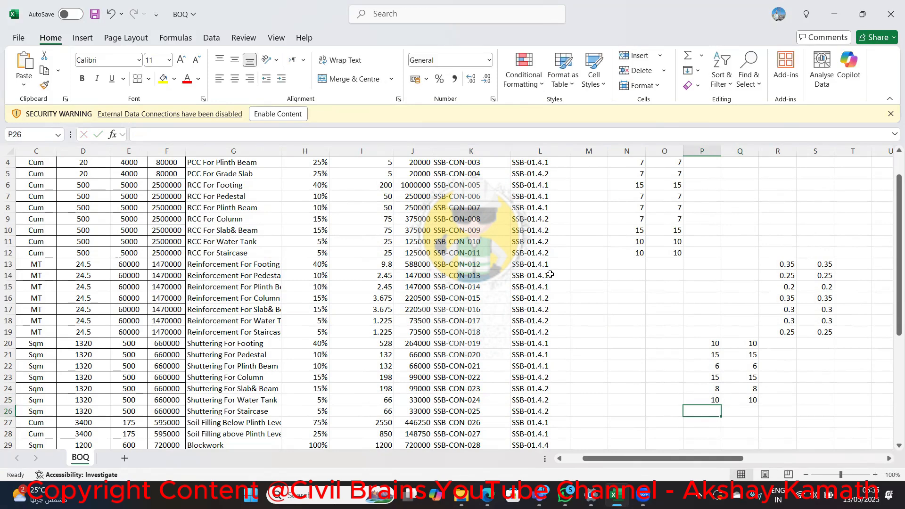
type("8")
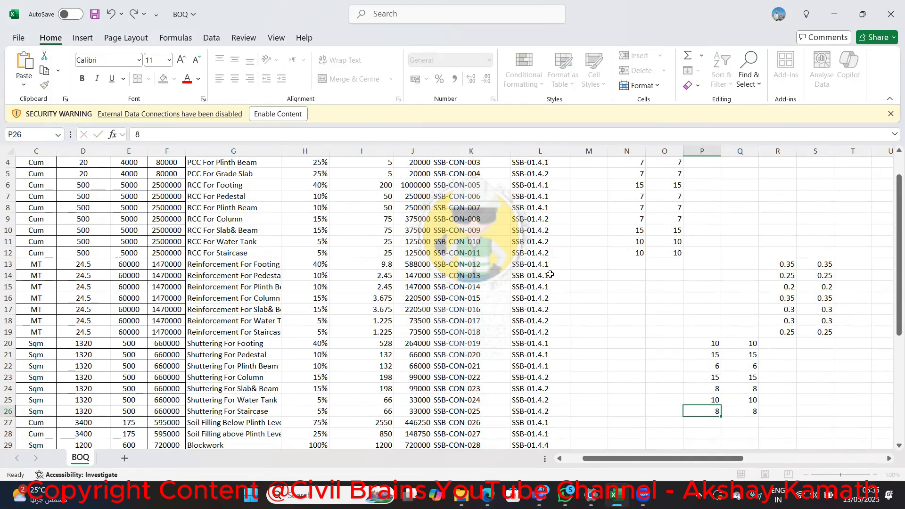
key("Return")
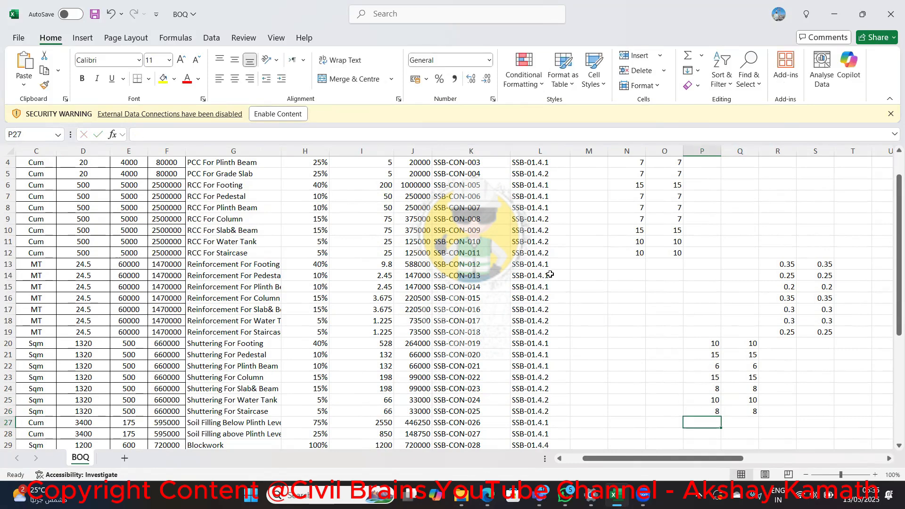
Enter 300 for Excavator on both Soil Filling activities, below and above plinth level, in rows 27 and 28
key("Left")
key("Left")
key("Left")
key("Left")
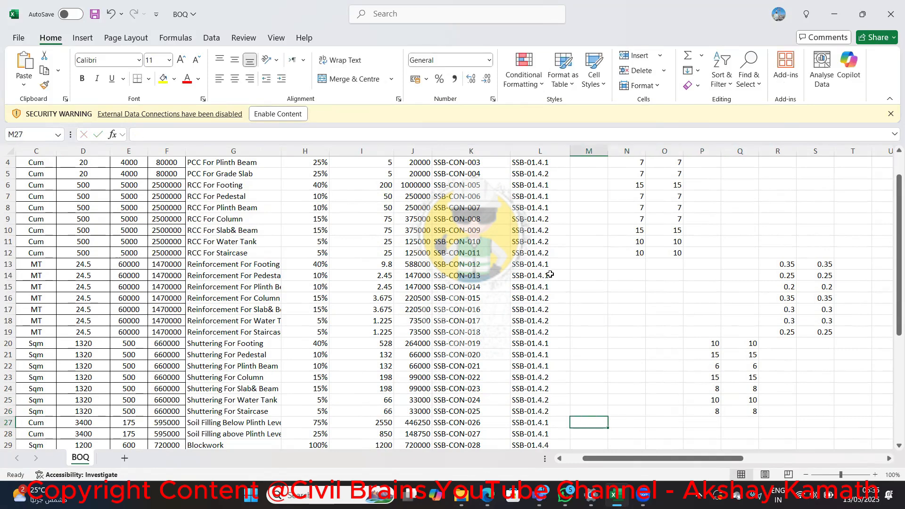
key("Right")
type("300")
key("Return")
type("300")
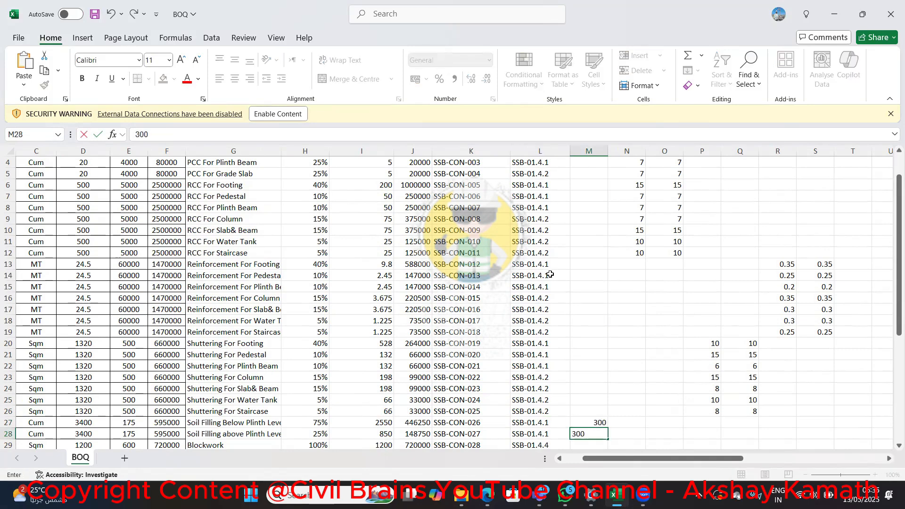
key("Return")
type("300")
key("Escape")
Check the resource columns higher up the sheet and the remaining activities from Blockwork downward
key("Up")
key("Up")
key("Up")
key("Up")
key("Up")
key("Up")
key("Up")
key("Up")
key("Up")
key("Up")
key("Up")
key("Up")
key("Up")
key("Up")
key("Up")
key("Up")
key("Up")
key("Up")
key("Up")
key("Up")
key("Up")
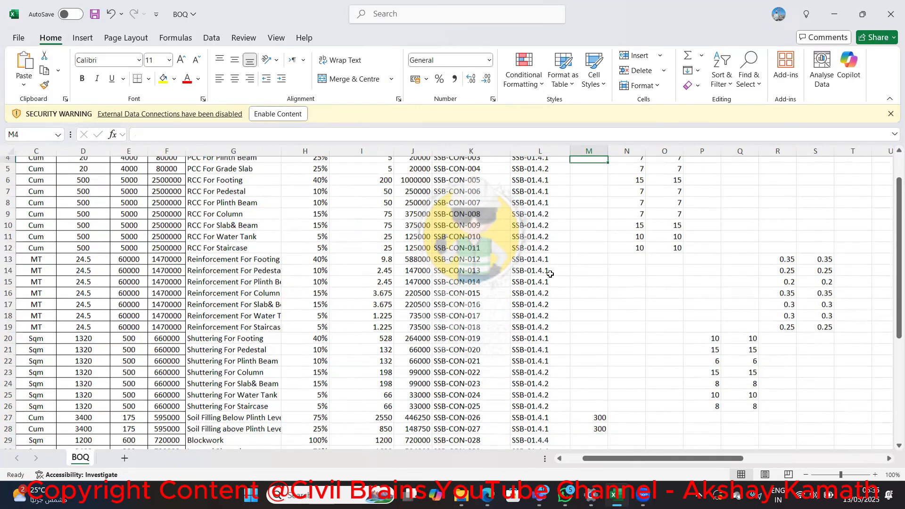
key("Down")
key("Down")
key("Down")
key("Down")
key("Down")
key("Down")
key("Down")
key("Down")
key("Down")
key("Down")
key("Down")
key("Down")
key("Down")
key("Down")
key("Down")
key("Down")
key("Down")
key("Down")
key("Down")
key("Down")
key("Down")
key("Down")
key("Down")
key("Down")
key("Down")
key("Down")
key("Down")
key("Down")
key("Down")
key("Down")
key("Down")
key("Down")
key("Down")
key("Down")
key("Down")
key("Down")
key("Down")
key("Down")
key("Down")
key("Down")
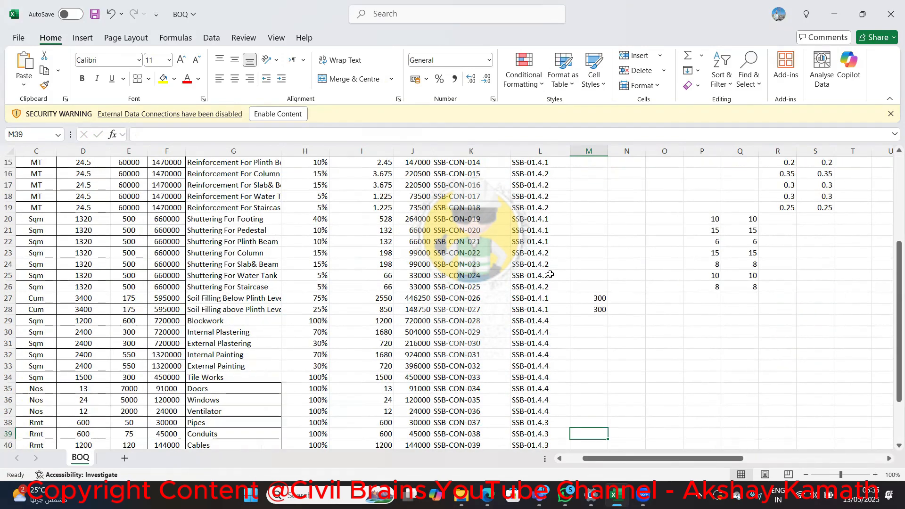
key("Up")
key("Up")
key("Up")
key("Up")
key("Up")
key("Up")
key("Up")
key("Up")
key("Up")
key("Up")
key("Up")
key("Up")
key("Up")
key("Up")
key("Up")
key("Up")
key("Down")
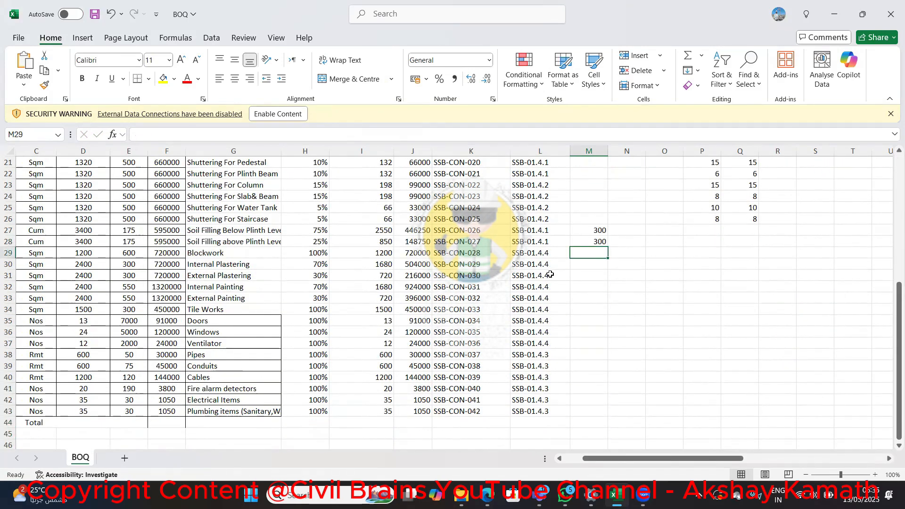
Enter 10 for both Mason and Mason Helper on the Blockwork activity in row 29
key("Right")
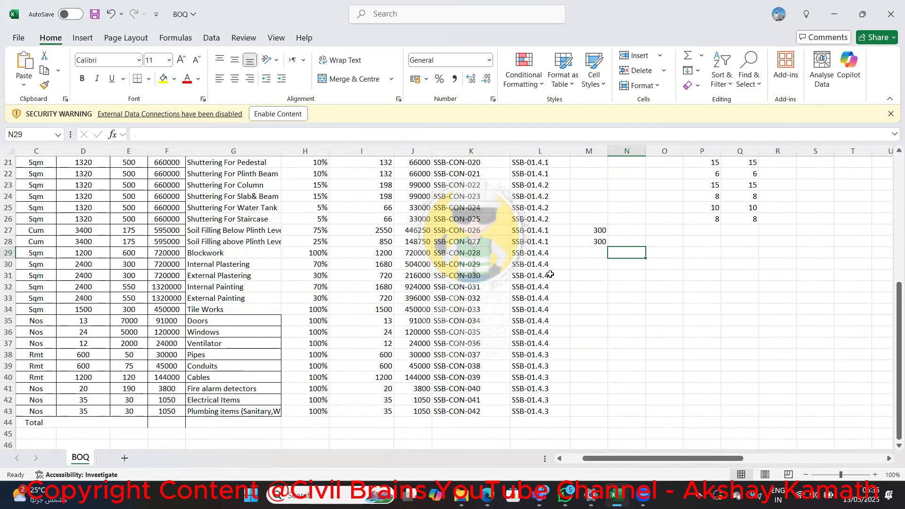
type("0")
key("BackSpace")
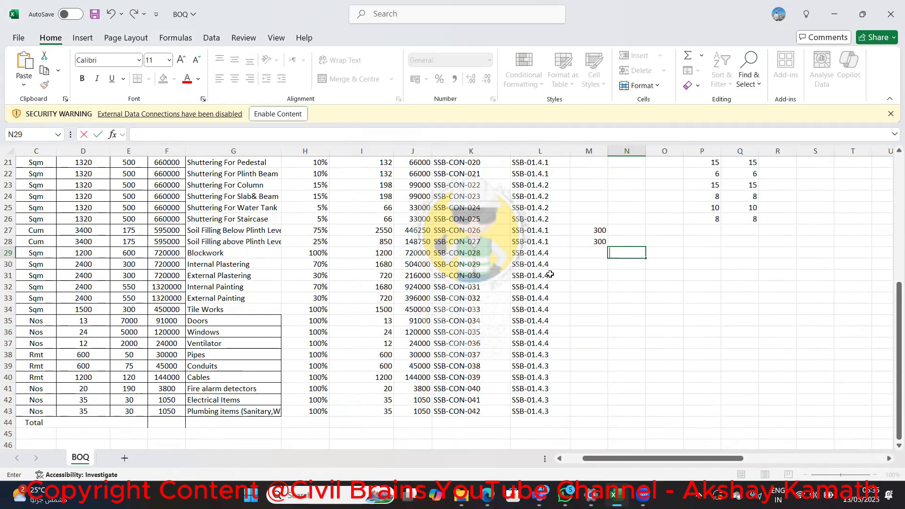
type("10")
key("Tab")
type("10")
key("Return")
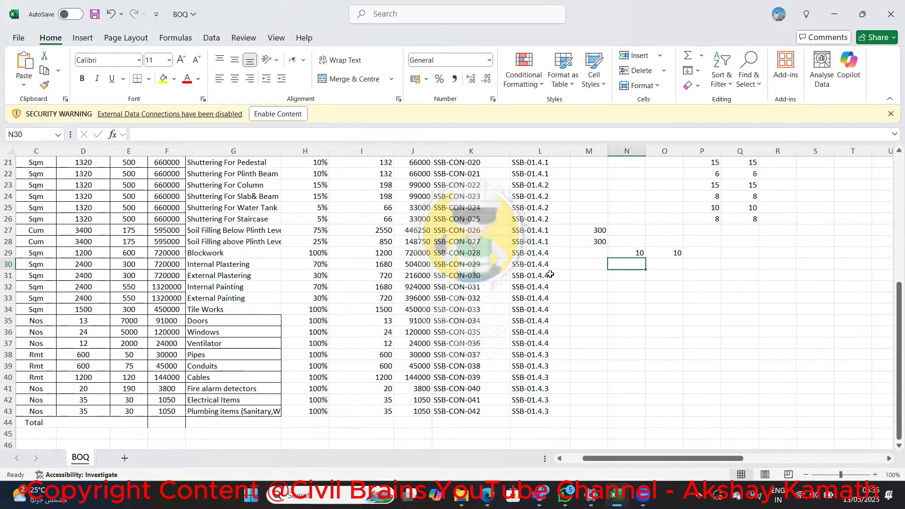
Set both Mason and Mason Helper to 6 on the Blockwork activity in row 29
key("Up")
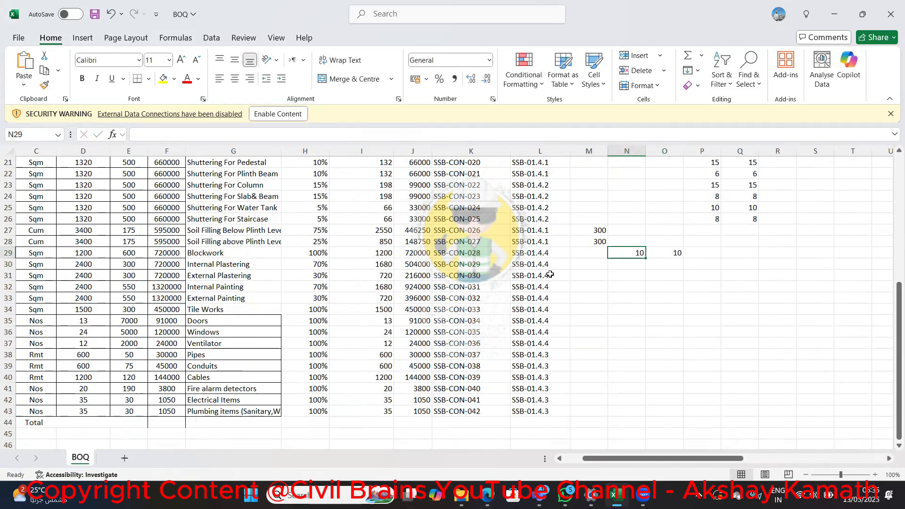
type("6")
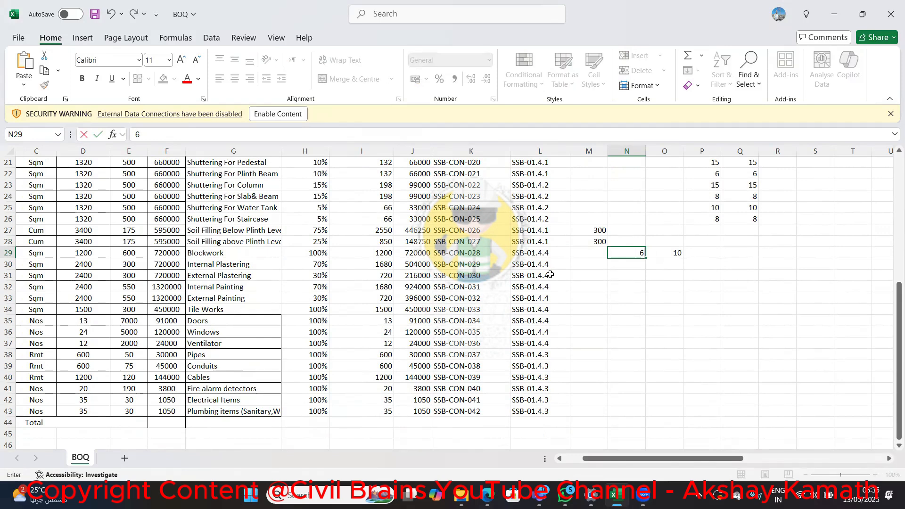
key("Tab")
type("6")
key("Return")
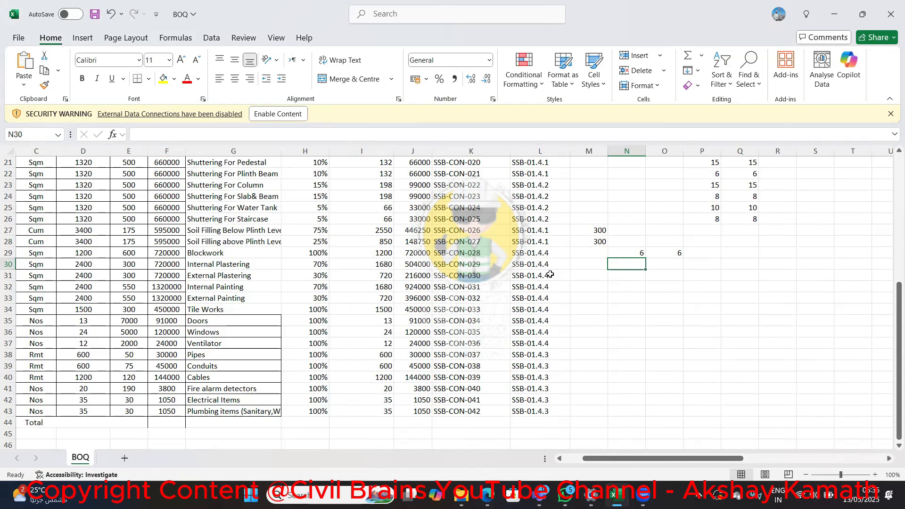
Enter 50 for both Mason and Mason Helper on the Internal Plastering activity in row 30
type("5")
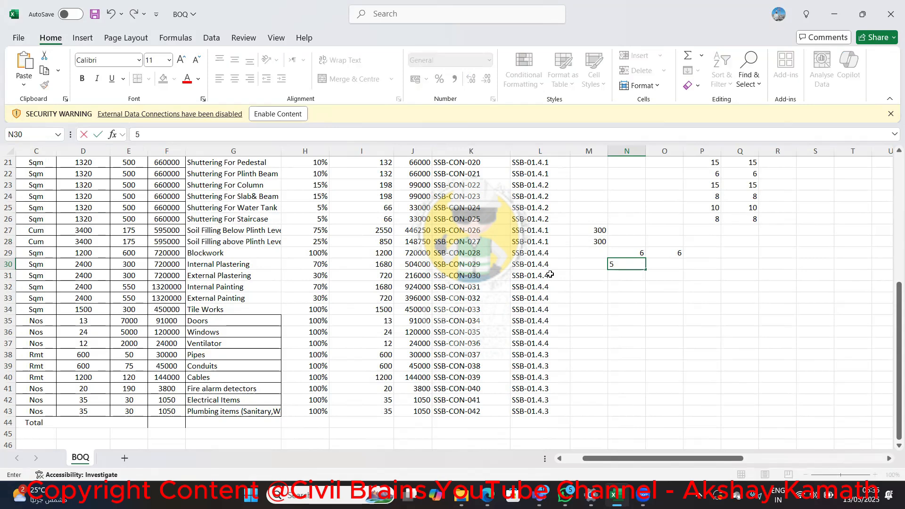
type("0")
key("Tab")
type("50")
key("shift+Tab")
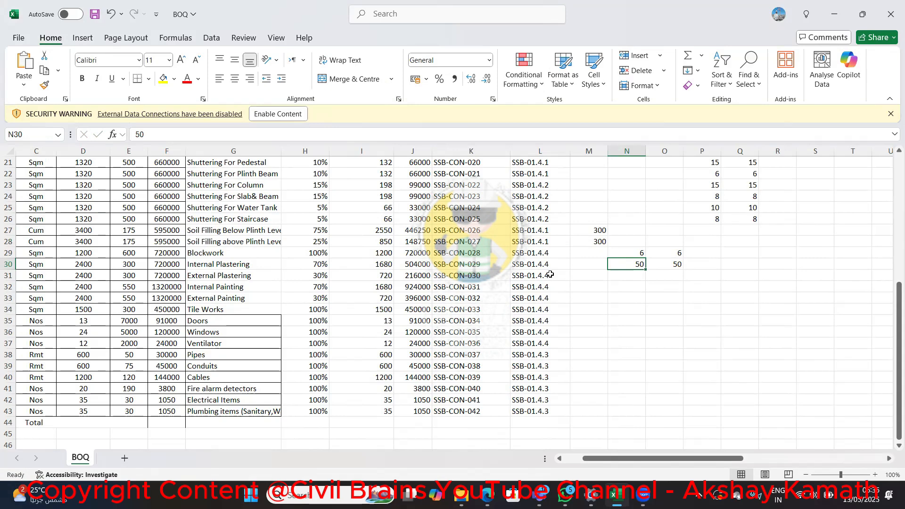
Set both Mason and Mason Helper to 20 on the Internal Plastering activity in row 30
key("Down")
key("Up")
type("20")
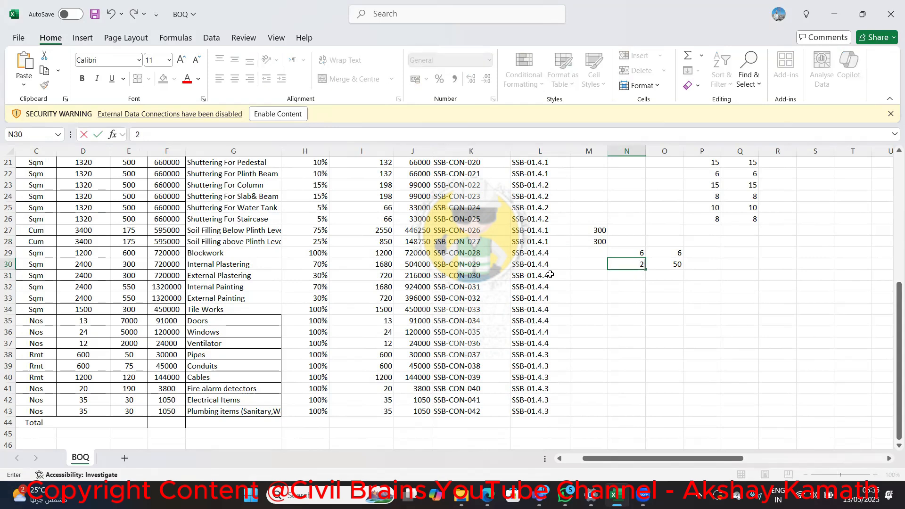
key("Right")
type("20")
key("Left")
key("Down")
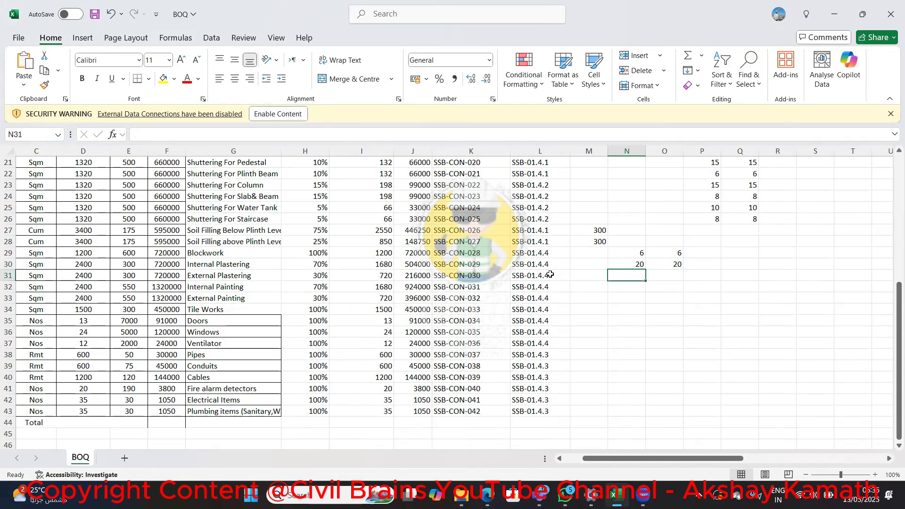
Enter 20 for both Mason and Mason Helper on the External Plastering activity in row 31
type("20")
key("Right")
type("20")
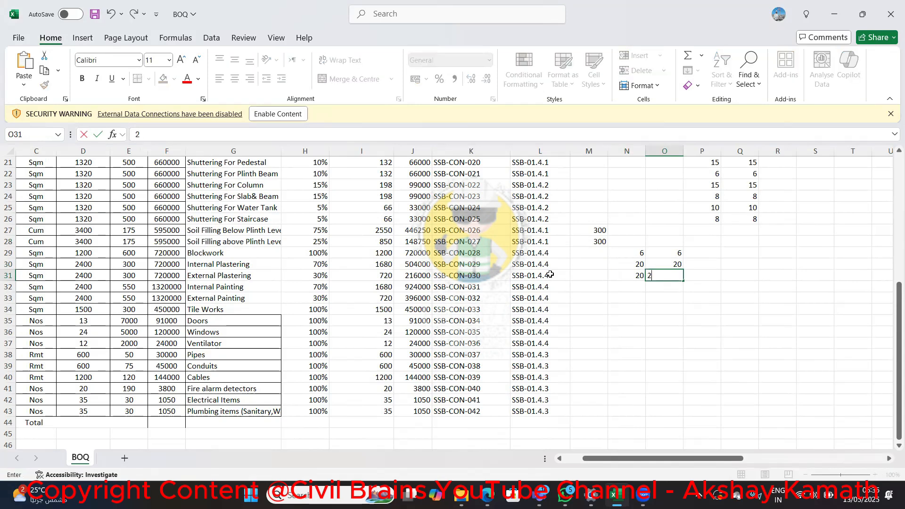
key("Left")
key("Down")
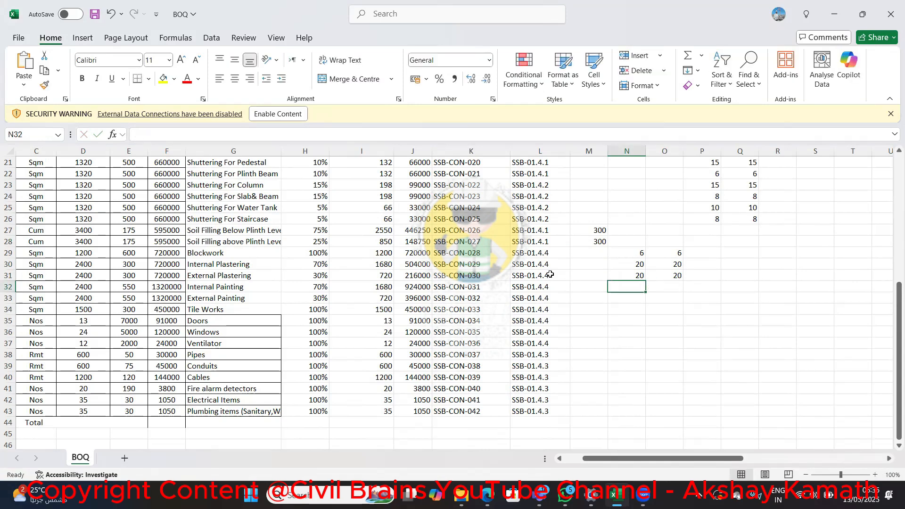
key("Up")
key("Up")
key("Up")
key("Up")
key("Up")
key("Up")
key("Up")
key("Up")
key("Up")
key("Up")
key("Up")
key("Up")
key("Up")
key("Up")
key("Up")
key("Up")
key("Down")
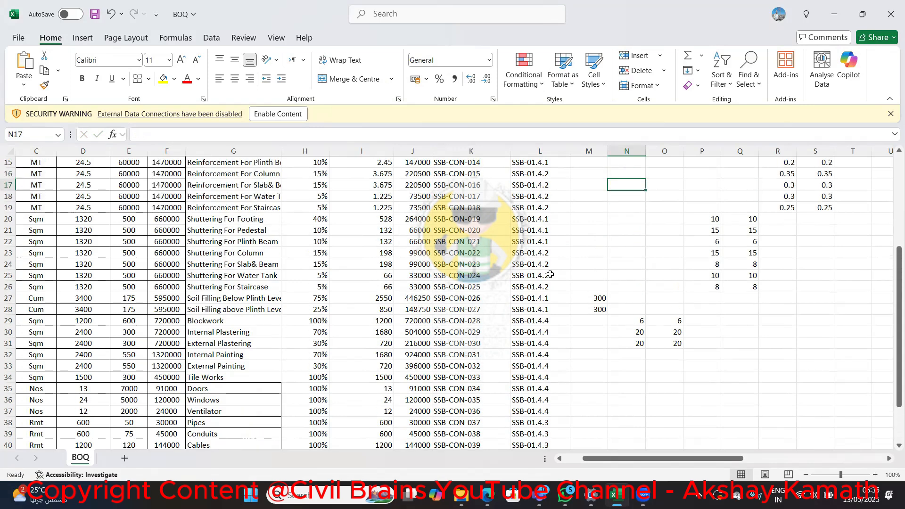
key("Down")
key("Down")
key("Down")
key("Down")
key("Down")
key("Down")
key("Down")
key("Down")
key("Down")
key("Down")
key("Down")
key("Down")
key("Down")
key("Down")
key("Down")
key("Up")
key("Up")
key("Up")
key("Up")
key("Up")
key("Up")
key("Up")
key("Up")
key("Up")
key("Up")
key("Up")
key("Up")
key("Up")
key("Up")
key("Up")
key("Up")
key("Up")
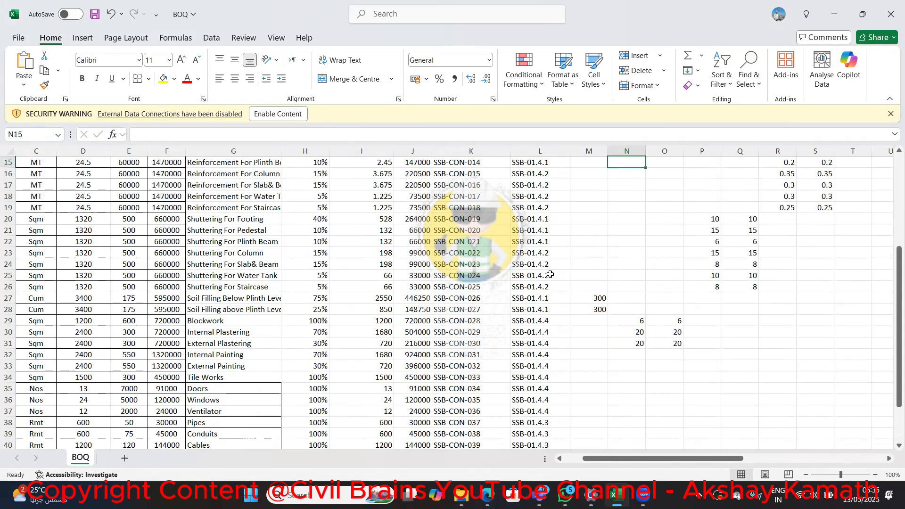
key("Down")
key("Down")
key("Down")
key("Down")
key("Down")
key("Down")
key("Down")
key("Down")
key("Down")
key("Down")
key("Down")
key("Down")
key("Down")
key("Down")
key("Down")
key("Down")
key("Down")
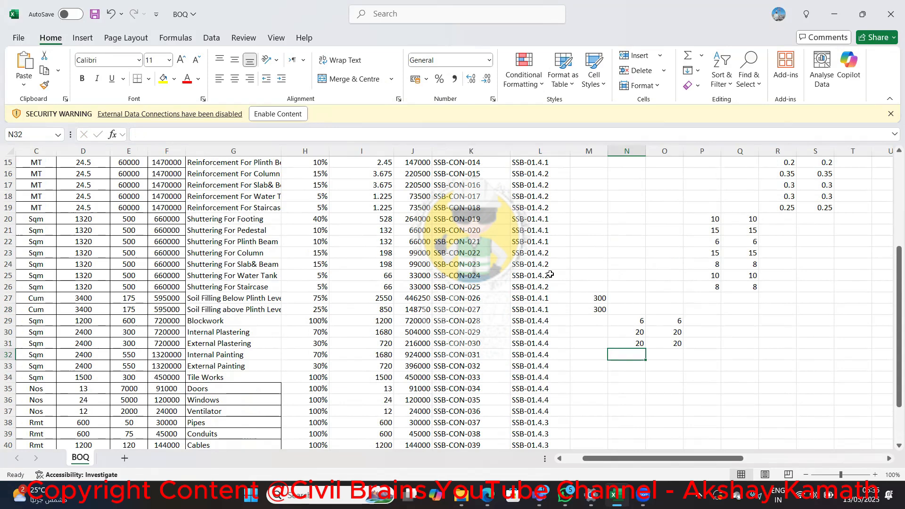
Enter 30 for both Painter and Painter Helper on the Internal Painting activity in row 32
key("Right")
key("Right")
key("Right")
key("Right")
key("Right")
key("Right")
key("Right")
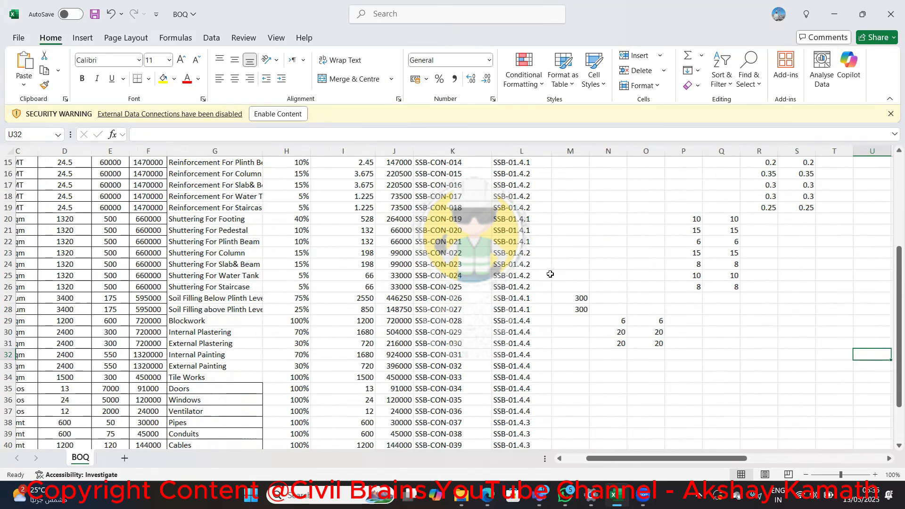
key("Right")
key("Right")
key("Left")
key("Left")
key("Left")
key("Up")
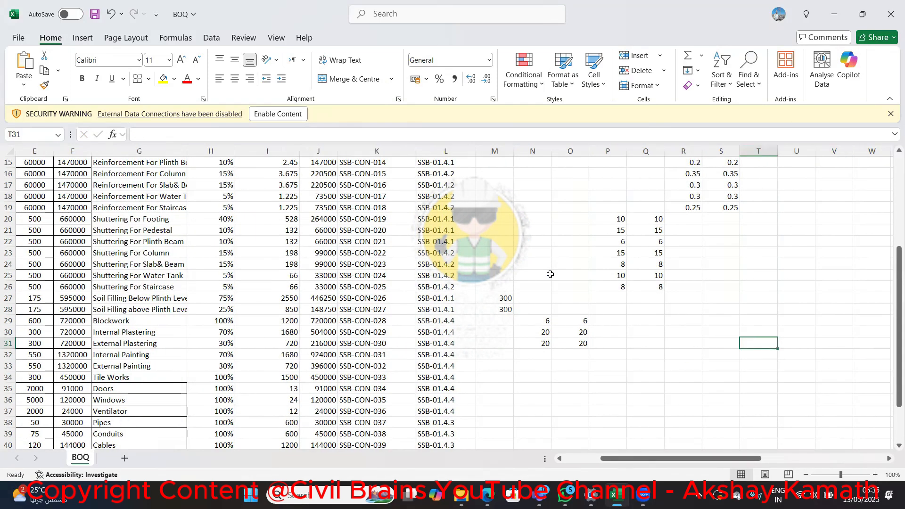
key("Up")
key("Up")
key("Up")
key("Up")
key("Up")
key("Up")
key("Up")
key("Up")
key("Up")
key("Up")
key("Up")
key("Up")
key("Up")
key("Up")
key("Up")
key("Up")
key("Up")
key("Up")
key("Up")
key("Up")
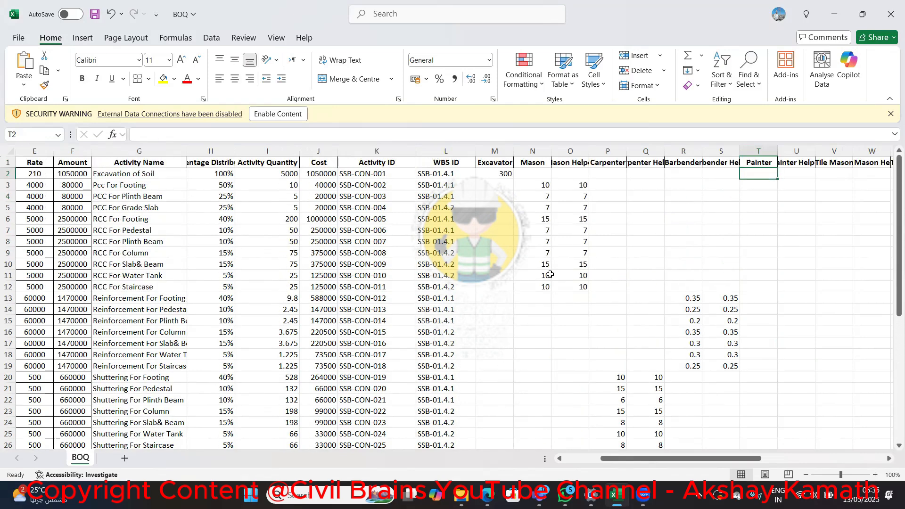
key("Down")
key("Down")
key("Down")
key("Down")
key("Down")
key("Down")
key("Down")
key("Down")
key("Down")
key("Down")
key("Down")
key("Down")
key("Down")
key("Down")
key("Down")
key("Down")
key("Down")
key("Down")
key("Down")
key("Down")
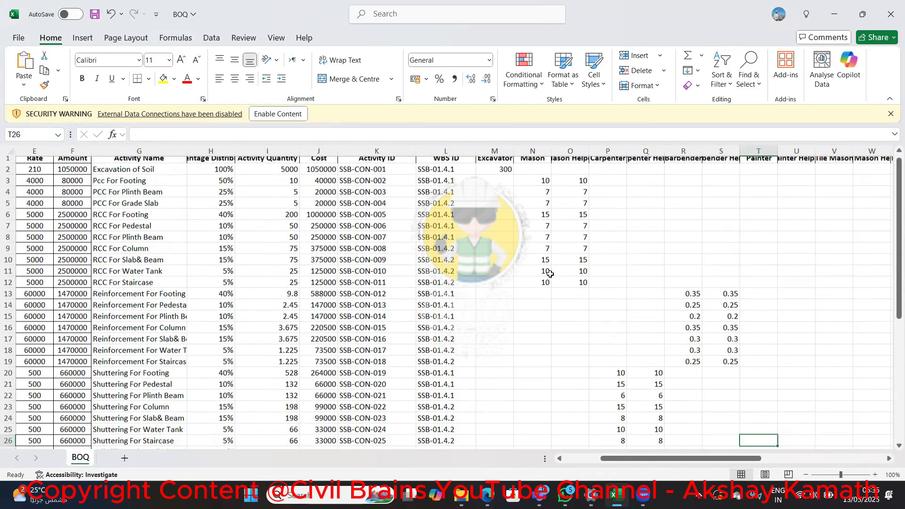
key("Down")
key("Down")
key("Down")
key("Down")
key("Down")
key("Down")
key("Down")
key("Down")
key("Down")
key("Down")
key("Down")
key("Up")
key("Up")
key("Up")
key("Up")
key("Up")
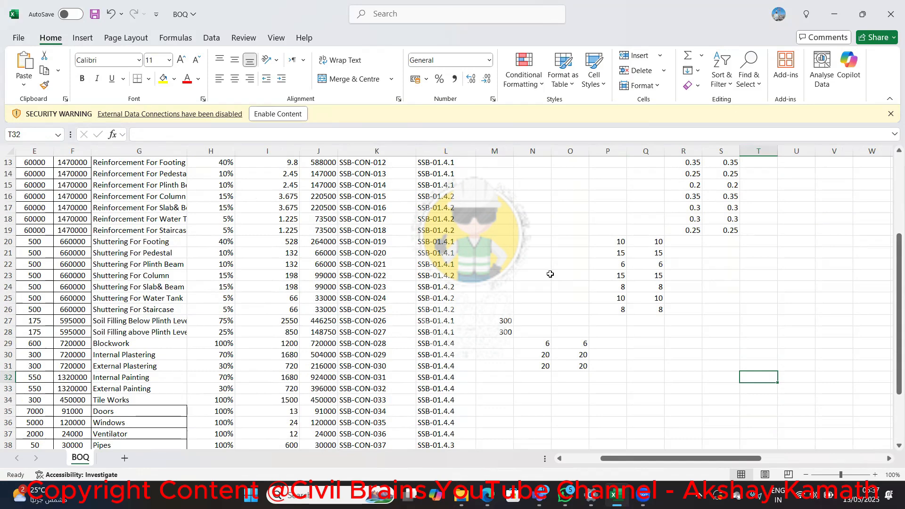
type("30")
key("Tab")
type("30")
key("Return")
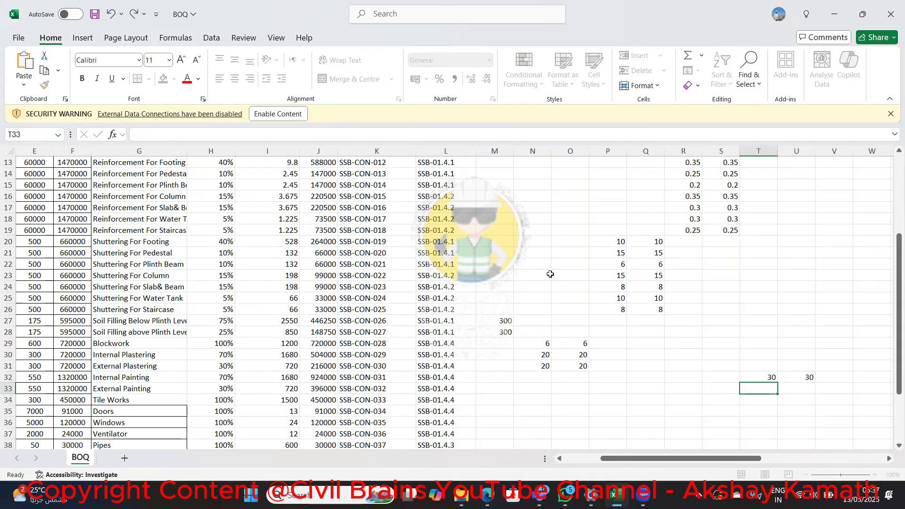
Enter 30 for both Painter and Painter Helper on the External Painting activity in row 33
type("30")
key("Tab")
type("30")
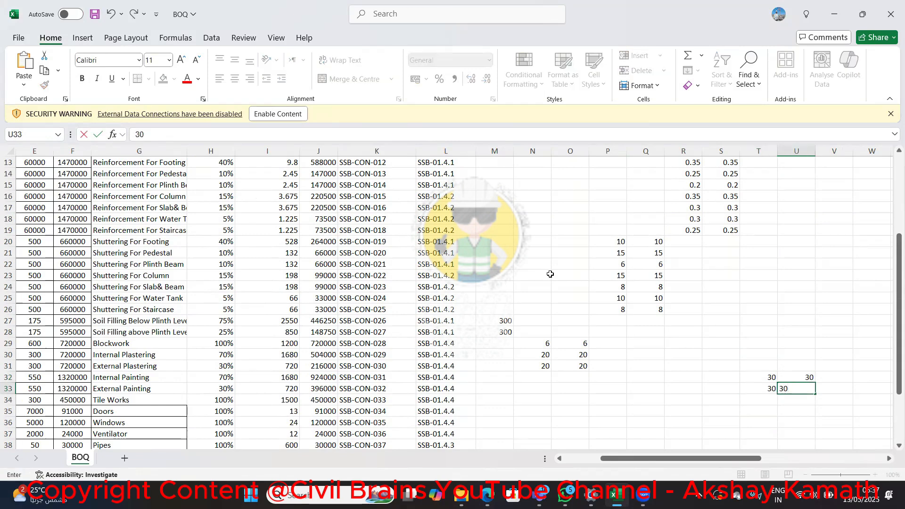
key("Tab")
Enter 15 for both Tile Mason and Tile Mason Helper on the Tile Works activity in row 34
key("Up")
key("Up")
key("Up")
key("Up")
key("Up")
key("Up")
key("Up")
key("Up")
key("Up")
key("Up")
key("Up")
key("Up")
key("Up")
key("Up")
key("Up")
key("Up")
key("Up")
key("Up")
key("Up")
key("Up")
key("Up")
key("Up")
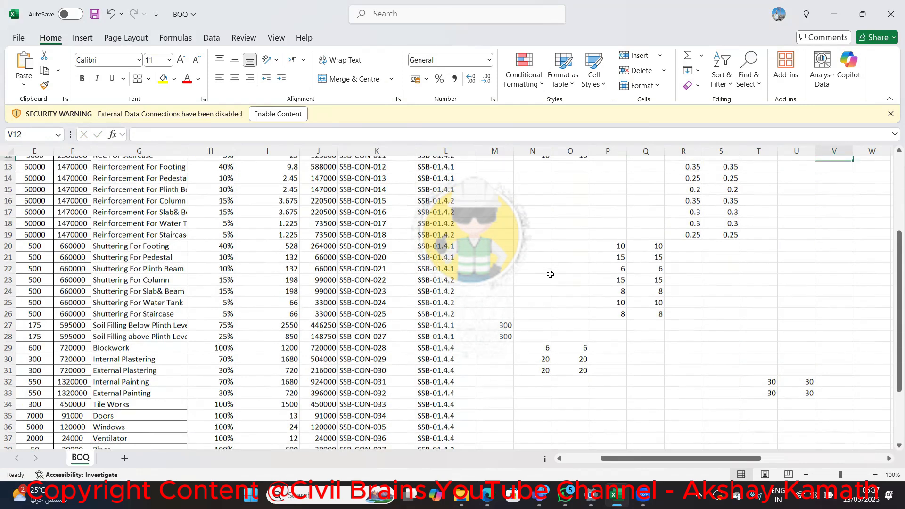
key("Down")
key("Down")
key("Down")
key("Down")
key("Down")
key("Down")
key("Down")
key("Down")
key("Down")
key("Down")
key("Down")
key("Down")
key("Down")
key("Down")
key("Down")
key("Down")
key("Down")
key("Down")
key("Down")
key("Down")
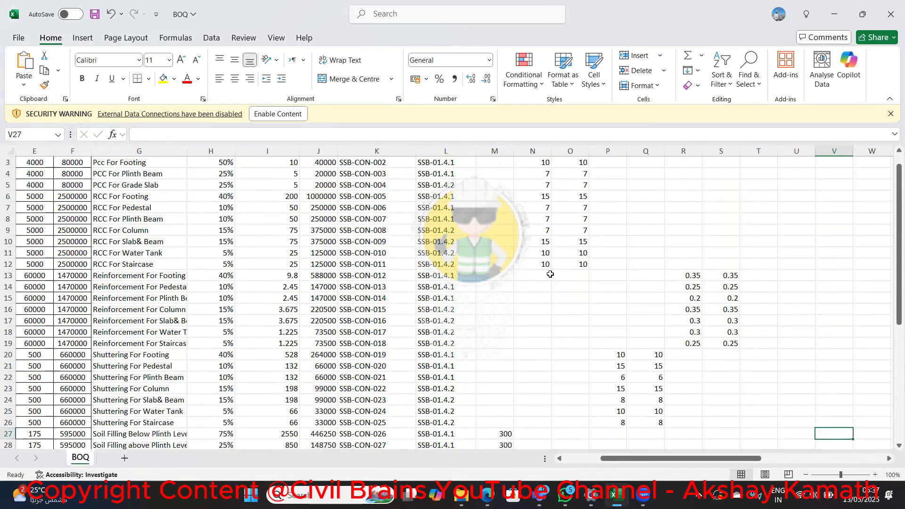
key("Down")
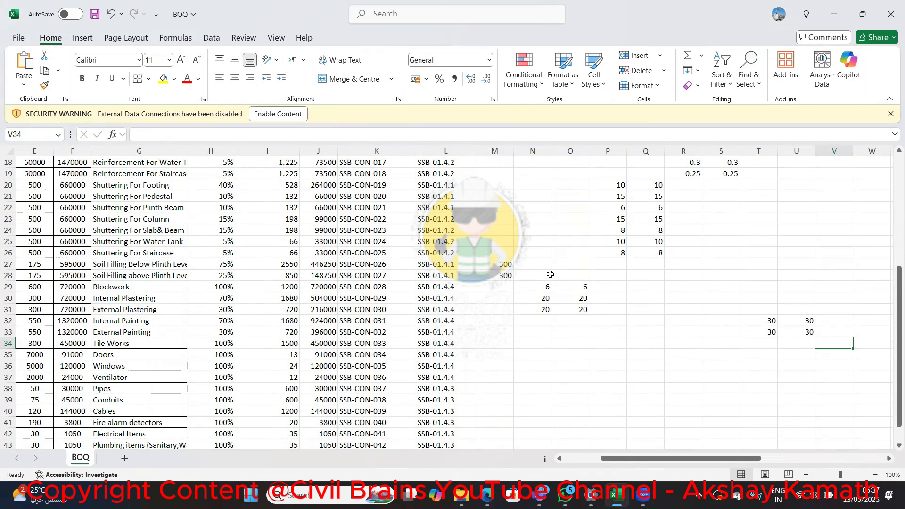
type("15")
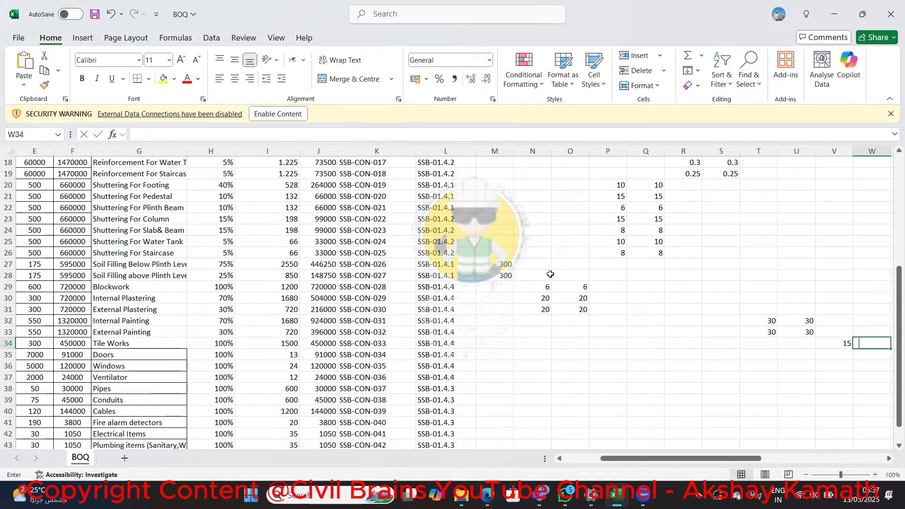
key("Return")
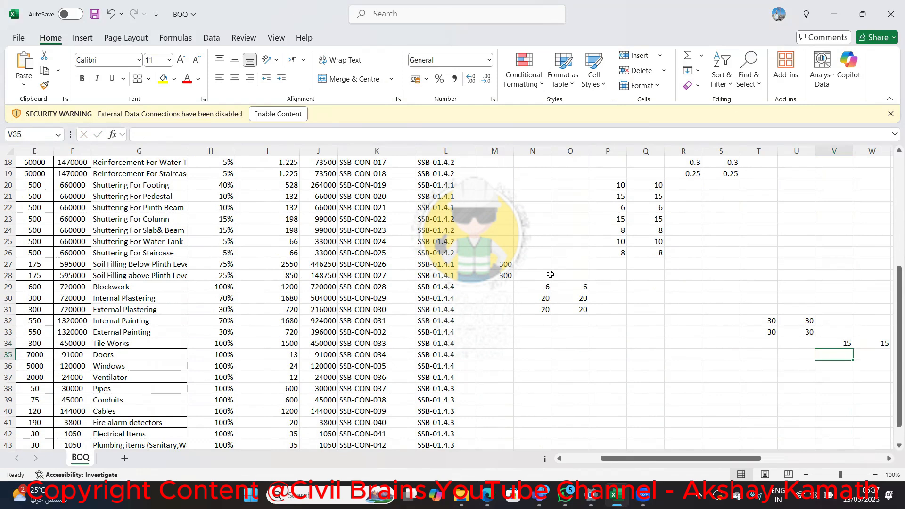
Enter 2 for both Carpenter and Carpenter Helper on the Doors, Windows and Ventilator activities in rows 35 to 37
key("Left")
key("Left")
key("Left")
key("Left")
key("Left")
key("Left")
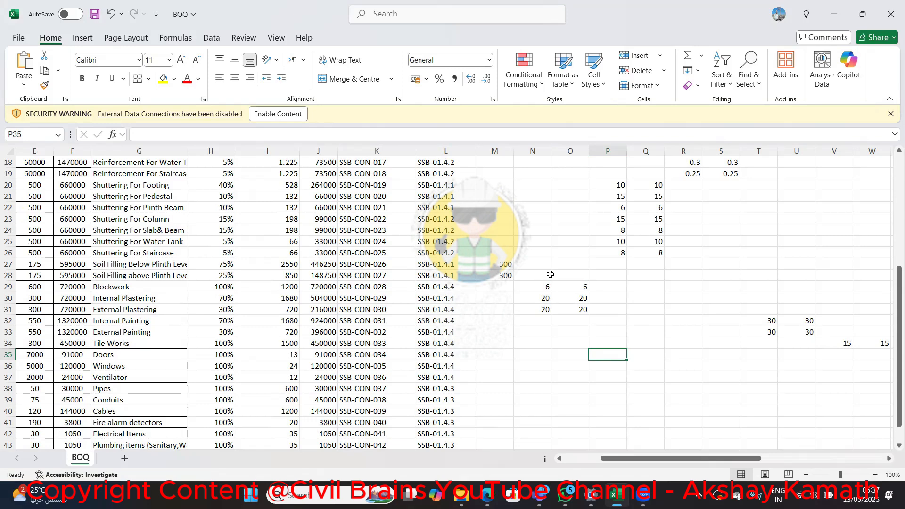
type("2")
key("Return")
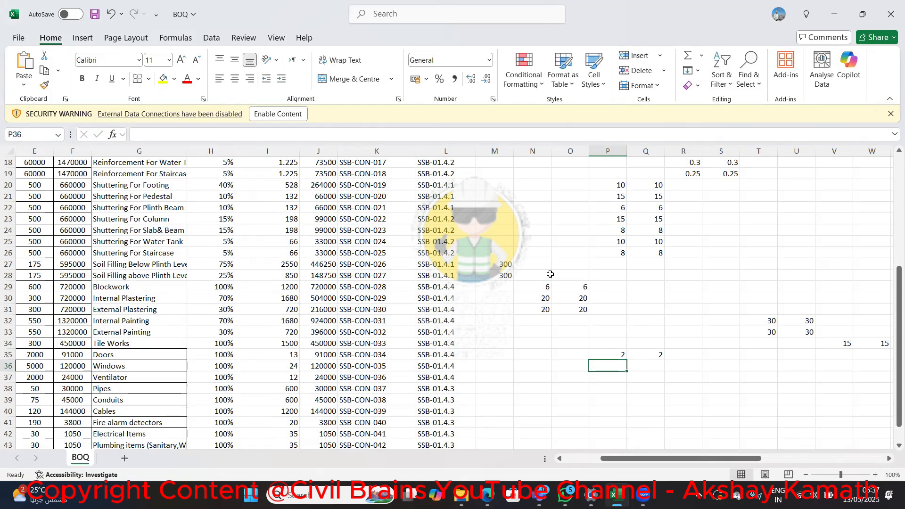
type("2")
key("Return")
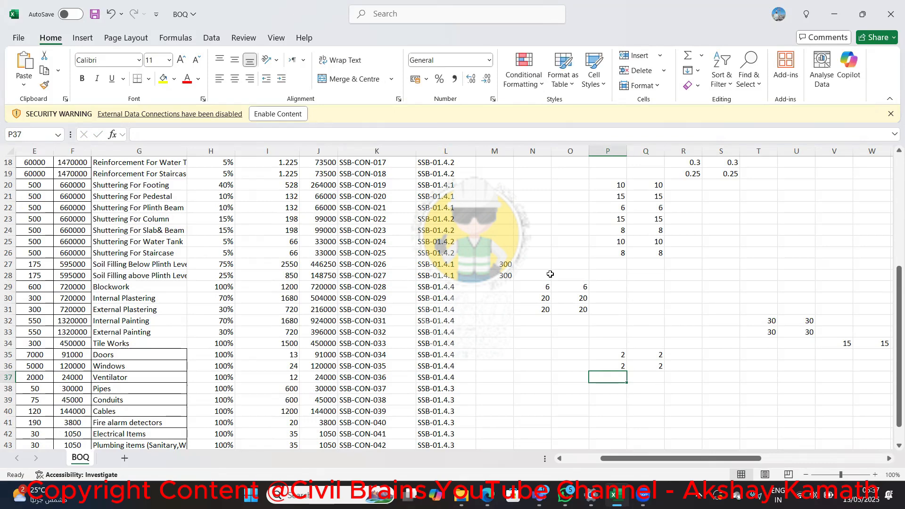
type("2")
key("Return")
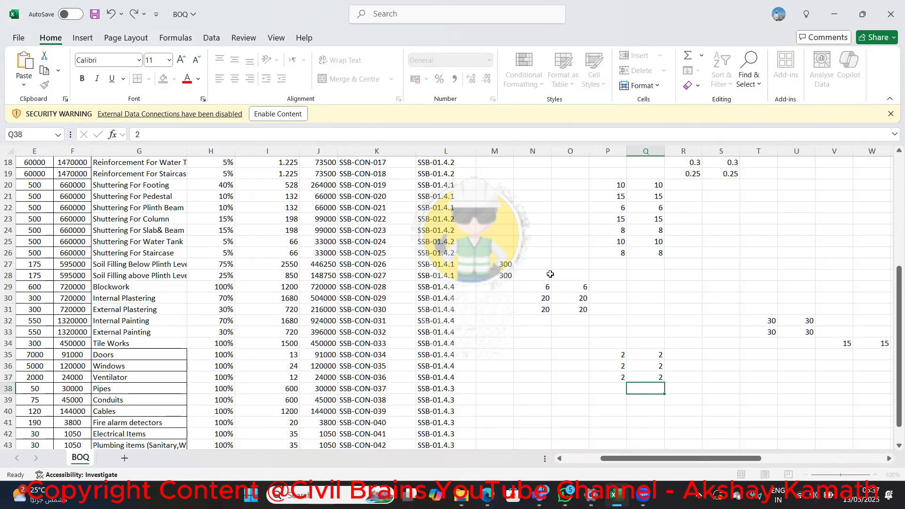
Enter 100 for both Plumber and Plumber Helper on the Pipes activity in row 38
key("Up")
key("Right")
key("Right")
key("Right")
key("Right")
key("Right")
key("Right")
key("Right")
key("Right")
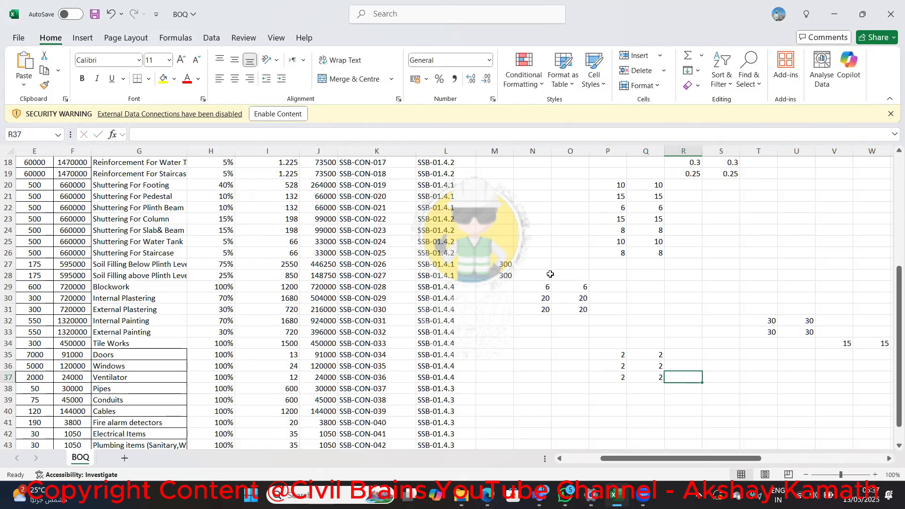
key("Right")
key("Right")
key("Right")
key("Left")
key("Left")
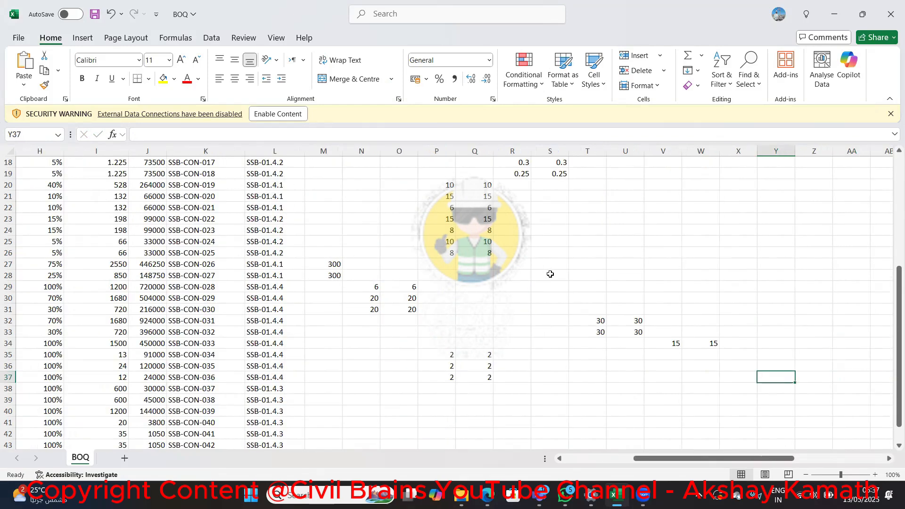
key("Up")
key("Up")
key("Up")
key("Up")
key("Up")
key("Up")
key("Up")
key("Up")
key("Up")
key("Up")
key("Up")
key("Up")
key("Up")
key("Up")
key("Up")
key("Up")
key("Up")
key("Up")
key("Up")
key("Up")
key("Up")
key("Up")
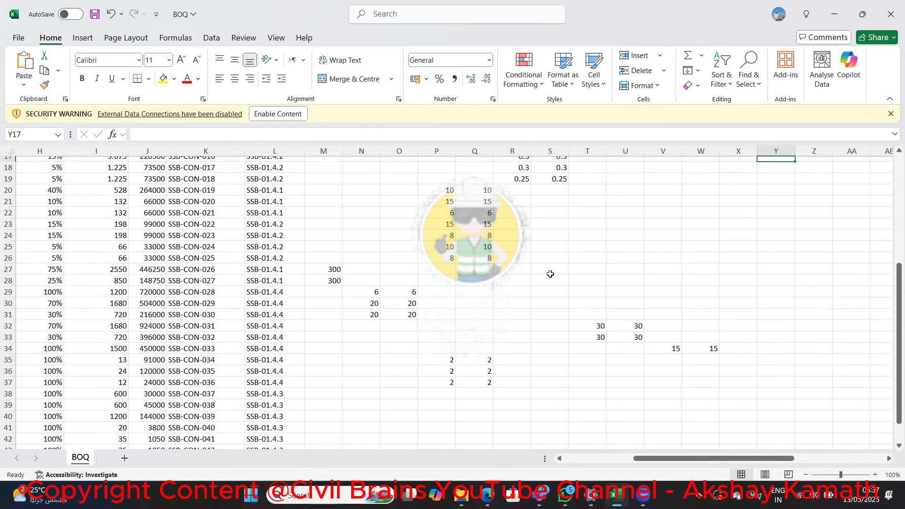
key("Down")
key("Right")
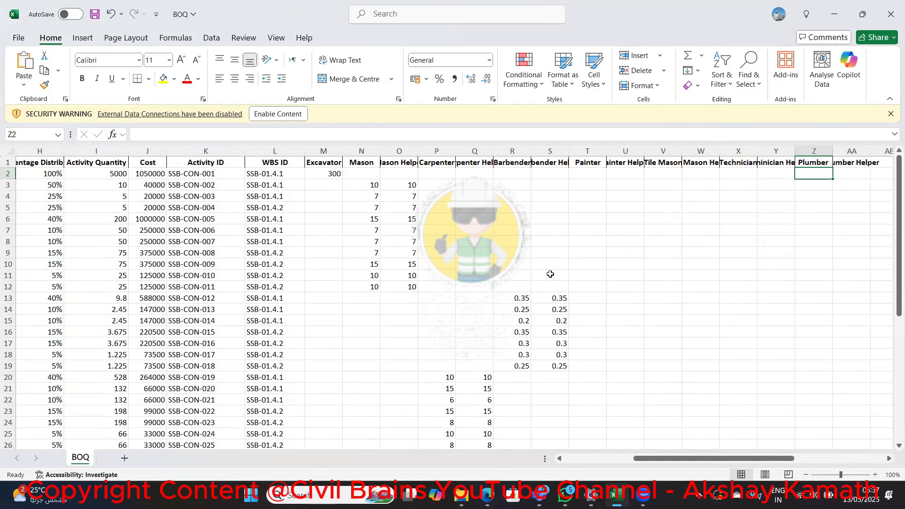
key("Down")
key("Down")
key("Down")
key("Down")
key("Down")
key("Down")
key("Down")
key("Down")
key("Down")
key("Down")
key("Down")
key("Down")
key("Down")
key("Down")
key("Down")
key("Down")
key("Down")
key("Down")
key("Down")
key("Down")
key("Down")
key("Down")
key("Down")
key("Down")
key("Down")
key("Down")
key("Down")
key("Down")
key("Down")
key("Down")
key("Down")
key("Down")
key("Down")
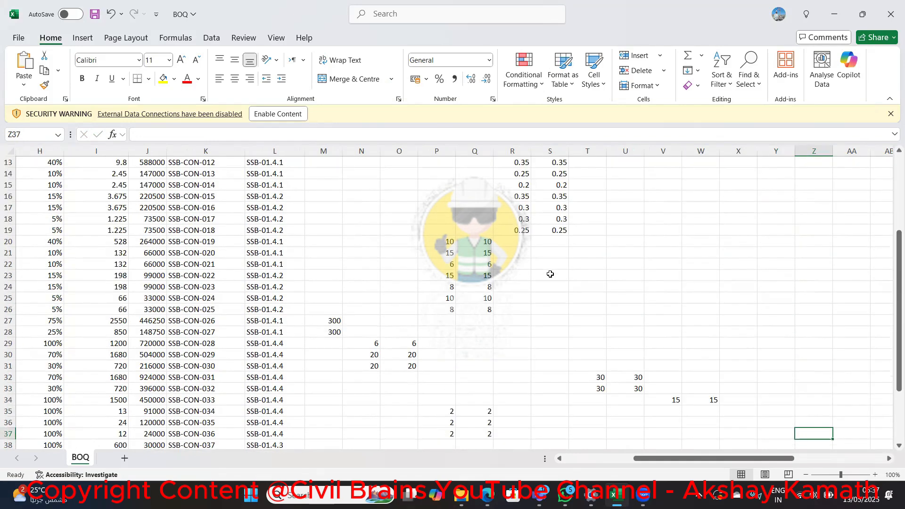
key("Up")
key("Up")
key("Up")
key("Up")
key("Up")
key("Up")
key("Up")
key("Up")
key("Up")
key("Up")
key("Up")
key("Up")
key("Up")
key("Up")
key("Up")
key("Up")
key("Up")
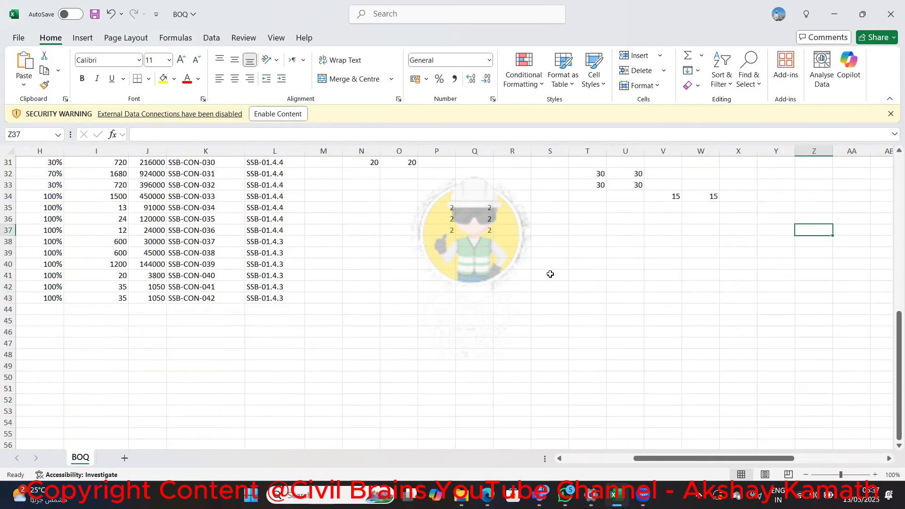
key("Down")
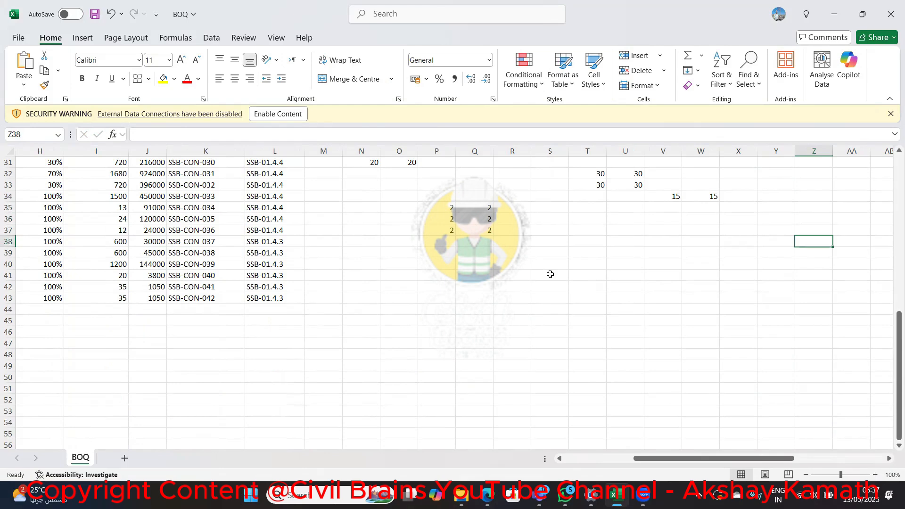
key("Left")
key("Left")
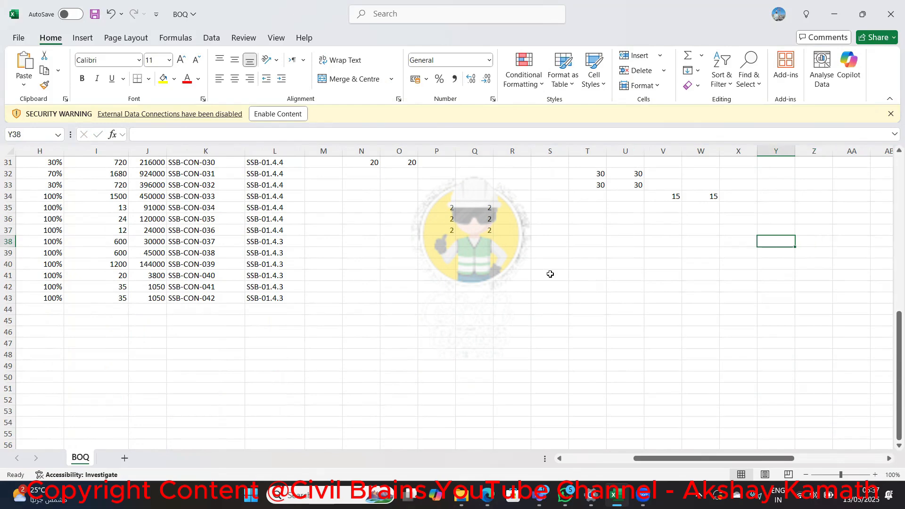
key("Left")
key("Left")
key("Left")
key("Left")
key("Left")
key("Left")
key("Left")
key("Left")
key("Left")
key("Left")
key("Left")
key("Left")
key("Left")
key("Left")
key("Left")
key("Left")
key("Left")
key("Left")
key("Left")
key("Left")
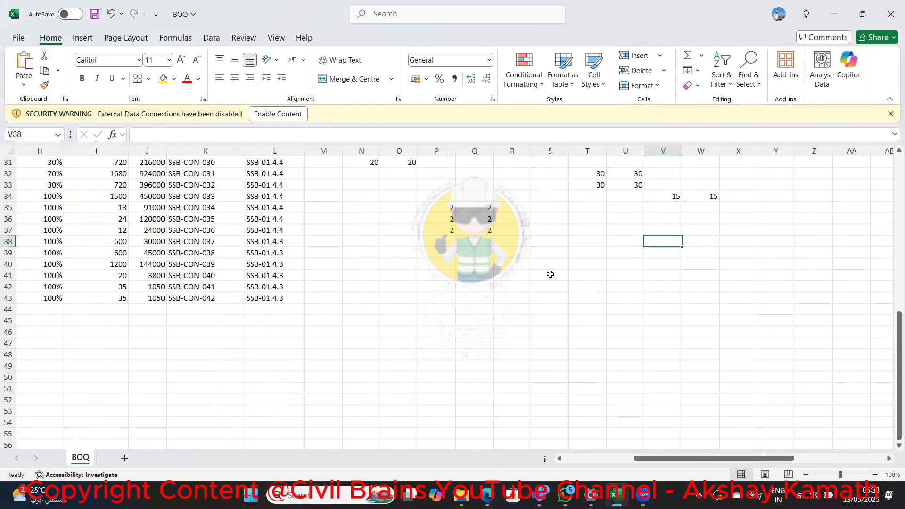
key("Left")
key("Left")
key("Right")
key("Right")
key("Right")
key("Right")
key("Right")
key("Right")
key("Right")
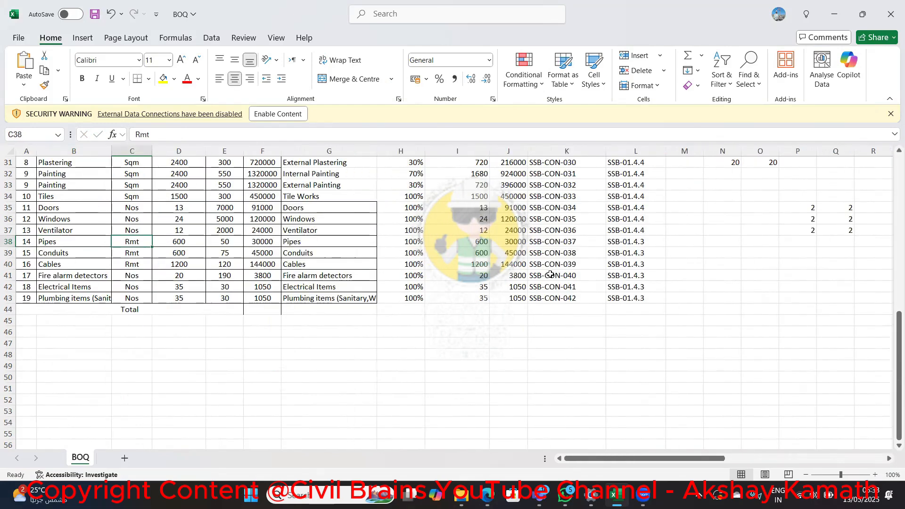
key("Right")
key("Right")
key("Right")
key("Right")
key("Right")
key("Right")
key("Right")
key("Right")
key("Right")
key("Right")
key("Right")
key("Right")
key("Right")
key("Right")
key("Right")
key("Right")
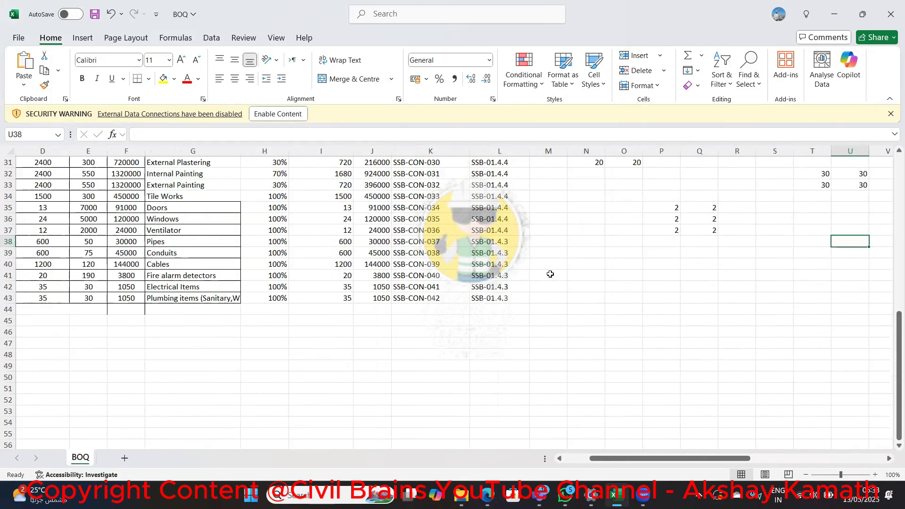
key("Right")
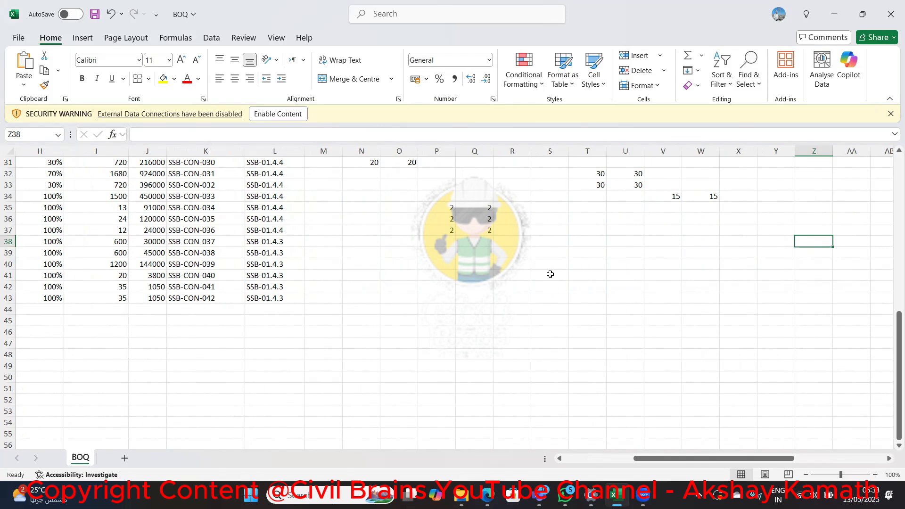
type("100")
key("Right")
type("100")
key("Left")
key("Left")
key("Left")
key("Left")
key("Left")
key("Left")
key("Left")
key("Left")
key("Left")
key("Left")
key("Left")
key("Left")
key("Left")
key("Left")
key("Left")
key("Left")
key("Left")
key("Left")
key("Left")
key("Left")
key("Left")
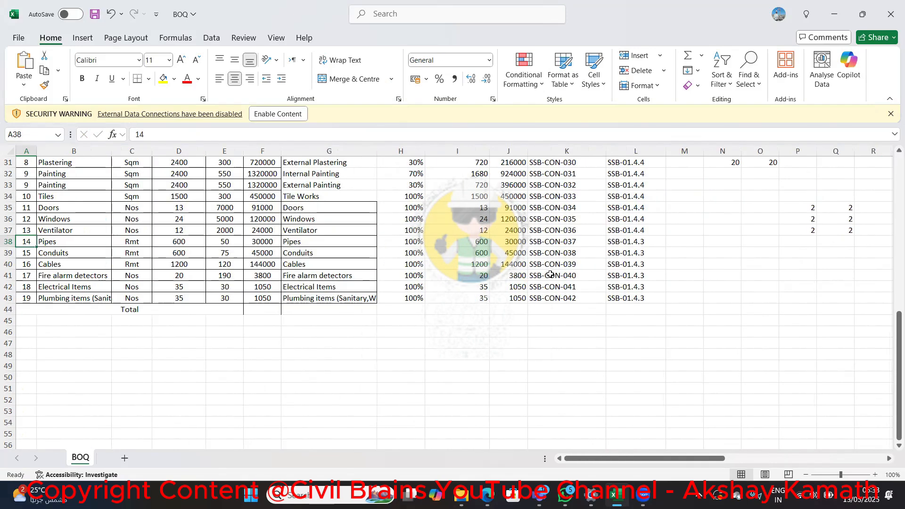
Enter 100 for both Technician and Technician Helper on the Conduits activity in row 39
key("Down")
key("Right")
key("Right")
key("Right")
key("Right")
key("Right")
key("Right")
key("Right")
key("Right")
key("Right")
key("Right")
key("Right")
key("Right")
key("Right")
key("Right")
key("Right")
key("Right")
key("Right")
key("Right")
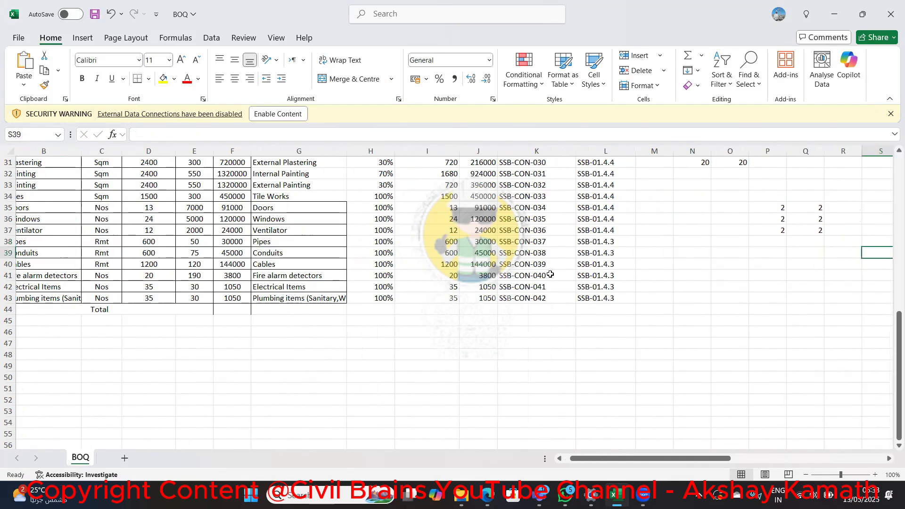
key("Right")
key("Right")
key("Right")
key("Right")
key("Right")
key("Right")
key("Right")
key("Right")
key("Right")
key("Right")
key("Right")
key("Left")
key("Left")
key("Left")
key("Left")
key("Left")
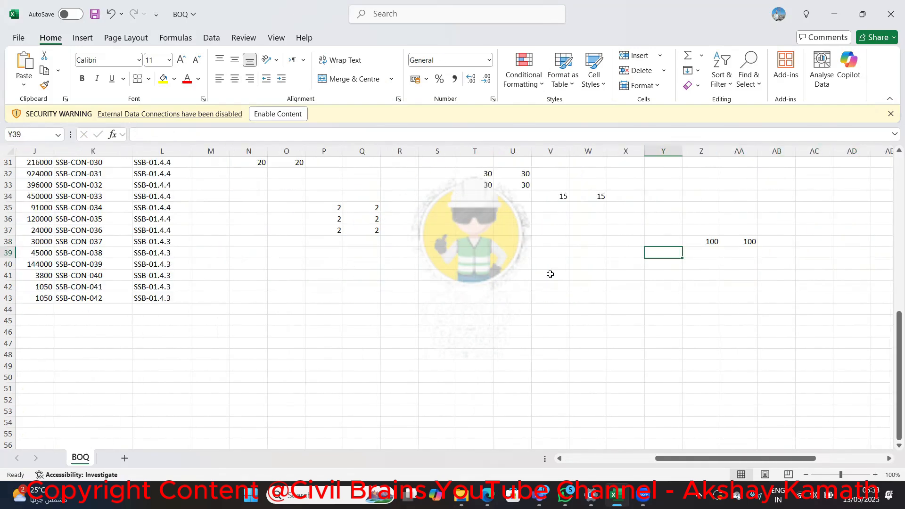
key("Left")
type("100")
key("Right")
type("100")
key("Left")
key("Left")
key("Left")
key("Left")
key("Left")
key("Left")
key("Left")
key("Left")
key("Left")
key("Left")
key("Left")
key("Left")
key("Left")
key("Left")
key("Left")
key("Left")
key("Left")
key("Left")
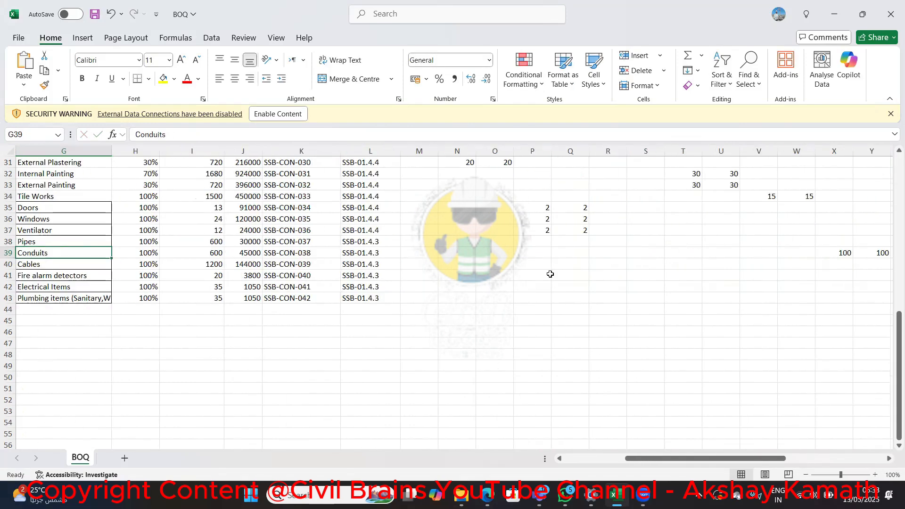
Enter 200 for both Technician and Technician Helper on the Cables activity in row 40
key("Left")
key("Left")
key("Left")
key("Left")
key("Left")
key("Down")
key("Right")
key("Right")
key("Right")
key("Right")
key("Right")
key("Right")
key("Right")
key("Right")
key("Right")
key("Right")
key("Right")
key("Right")
key("Right")
key("Right")
key("Right")
key("Right")
key("Right")
key("Right")
key("Right")
key("Right")
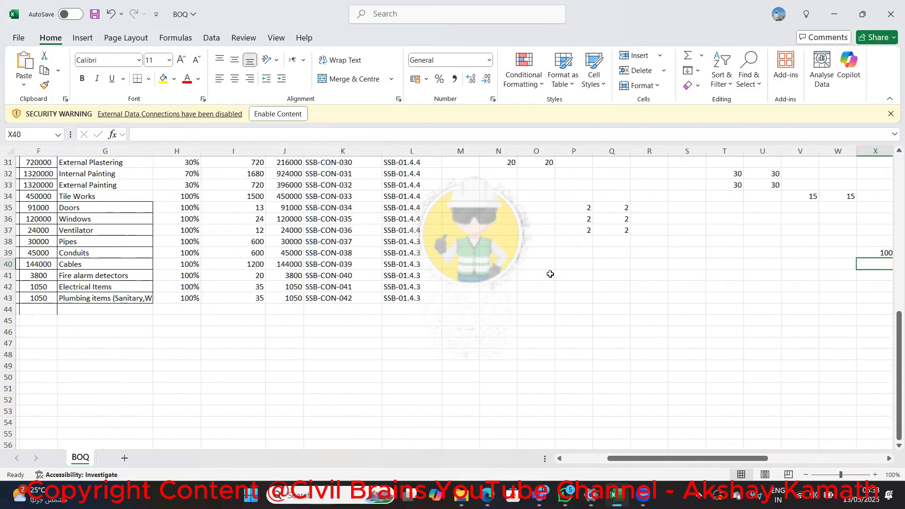
key("Right")
key("Right")
key("Right")
key("Left")
key("Left")
key("Left")
type("25")
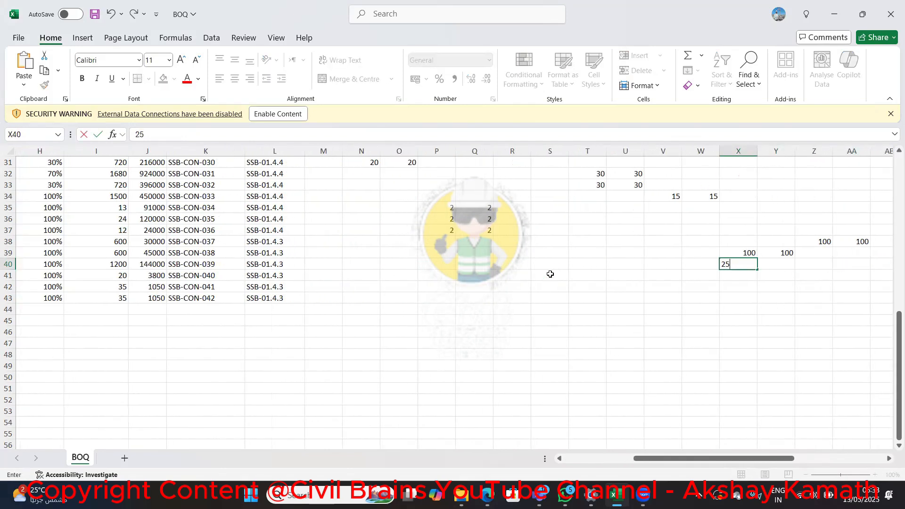
type("00")
key("Right")
type("200")
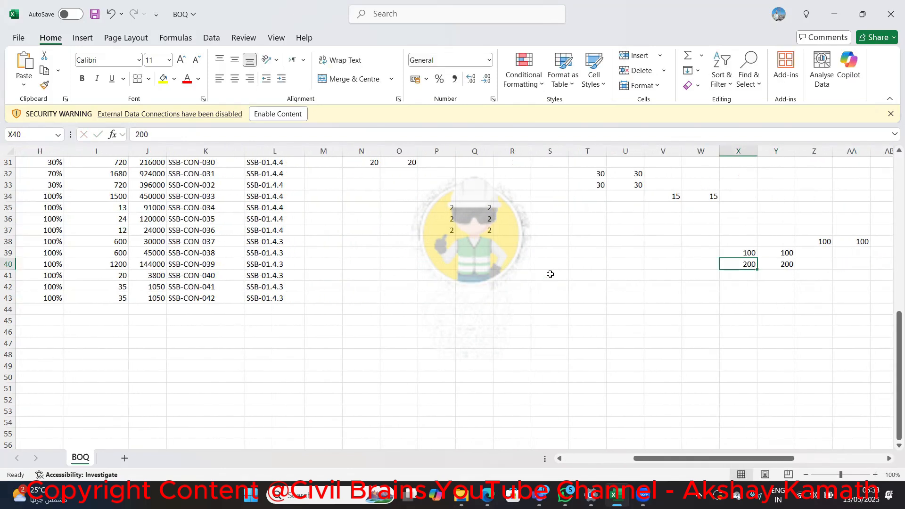
Enter 10 for both Technician and Technician Helper on the Fire alarm detectors activity in row 41
key("Left")
key("Left")
key("Left")
key("Left")
key("Left")
key("Left")
key("Left")
key("Left")
key("Left")
key("Left")
key("Left")
key("Left")
key("Left")
key("Left")
key("Left")
key("Left")
key("Left")
key("Left")
key("Left")
key("Left")
key("Left")
key("Left")
key("Down")
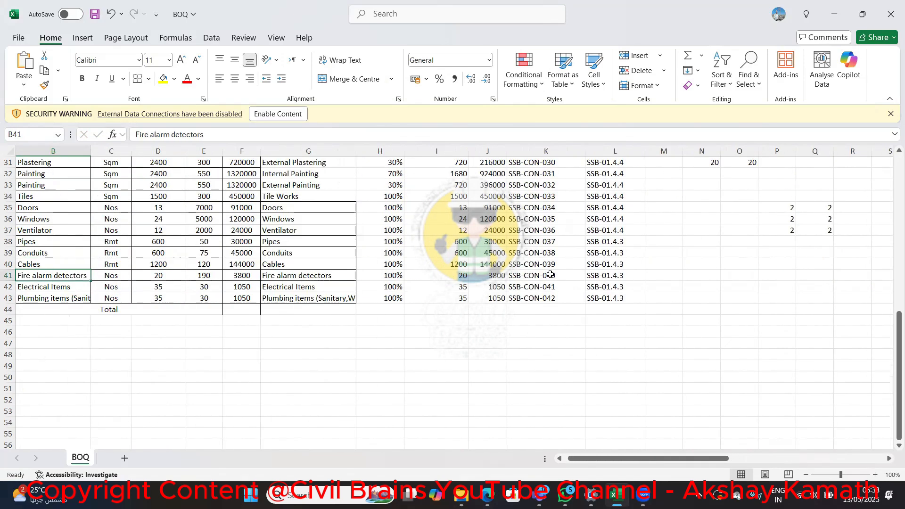
key("Right")
key("Right")
key("Right")
key("Right")
key("Right")
key("Right")
key("Right")
key("Right")
key("Right")
key("Right")
key("Right")
key("Right")
key("Right")
key("Right")
key("Right")
key("Right")
key("Right")
key("Right")
key("Right")
key("Right")
key("Right")
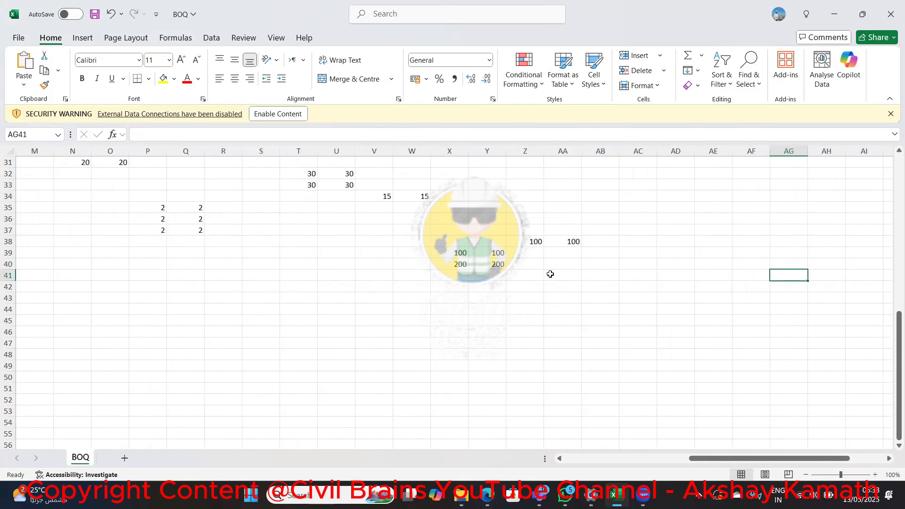
key("Left")
key("Left")
key("Left")
key("Left")
type("10")
key("Right")
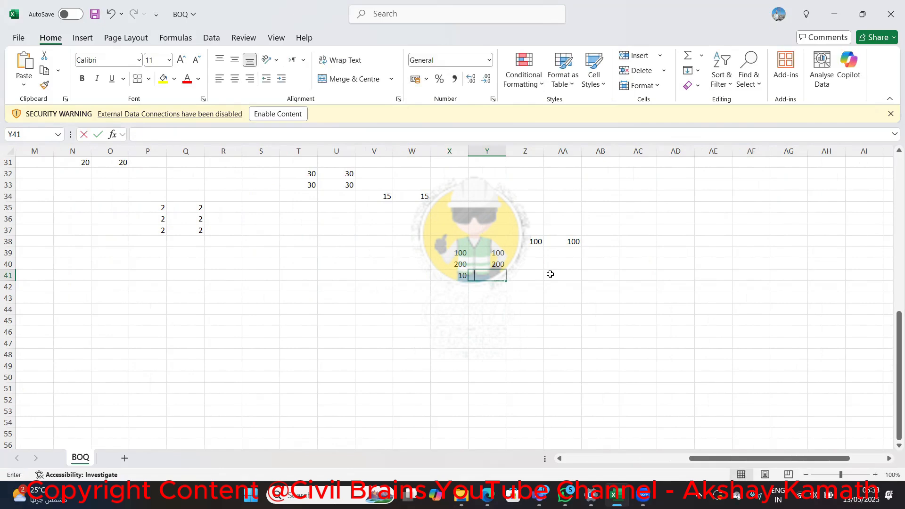
type("10")
Enter 10 for both Technician and Technician Helper on the Electrical Items activity in row 42
key("Left")
key("Left")
key("Left")
key("Left")
key("Left")
key("Left")
key("Left")
key("Left")
key("Left")
key("Left")
key("Left")
key("Left")
key("Left")
key("Left")
key("Left")
key("Left")
key("Left")
key("Left")
key("Left")
key("Left")
key("Left")
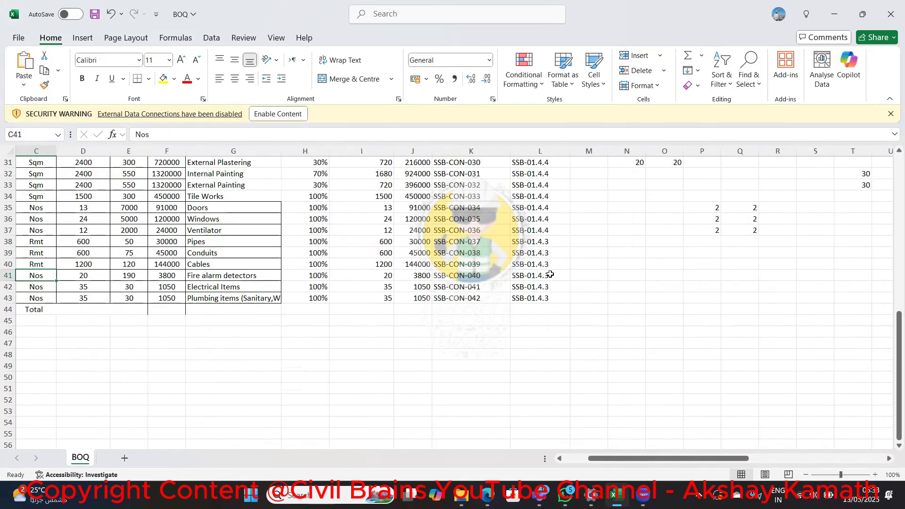
key("Down")
key("Right")
key("Right")
key("Right")
key("Right")
key("Right")
key("Right")
key("Right")
key("Right")
key("Right")
key("Right")
key("Right")
key("Right")
key("Right")
key("Right")
key("Right")
key("Right")
key("Right")
key("Right")
key("Right")
key("Right")
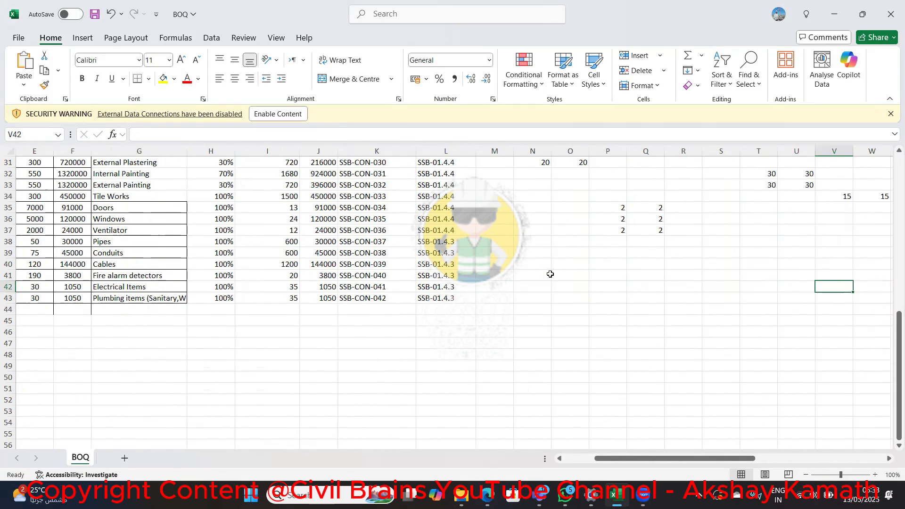
key("Left")
key("Left")
key("Left")
key("Left")
key("Left")
key("Left")
key("Left")
key("Left")
key("Left")
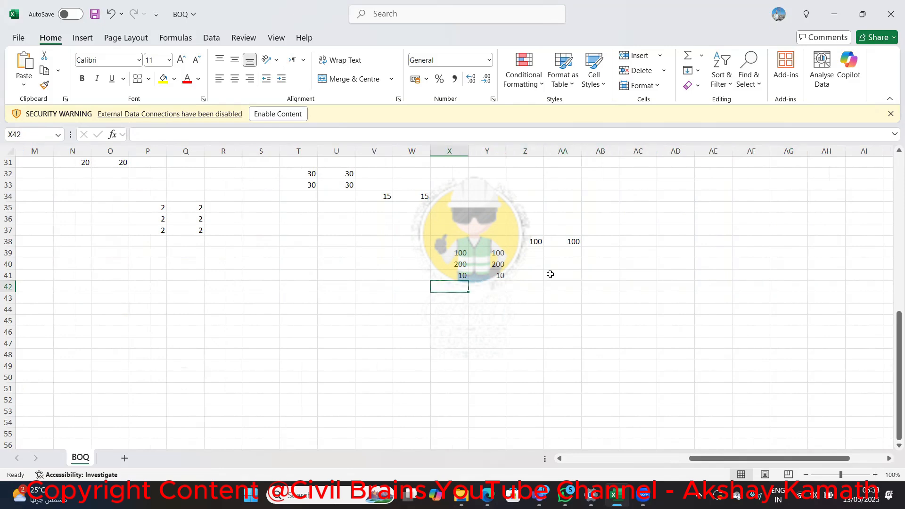
type("10")
key("Right")
type("10")
Enter 10 for both Plumber and Plumber Helper on the Plumbing items activity in row 43
key("Left")
key("Left")
key("Left")
key("Left")
key("Left")
key("Left")
key("Left")
key("Left")
key("Left")
key("Left")
key("Left")
key("Left")
key("Left")
key("Left")
key("Left")
key("Left")
key("Left")
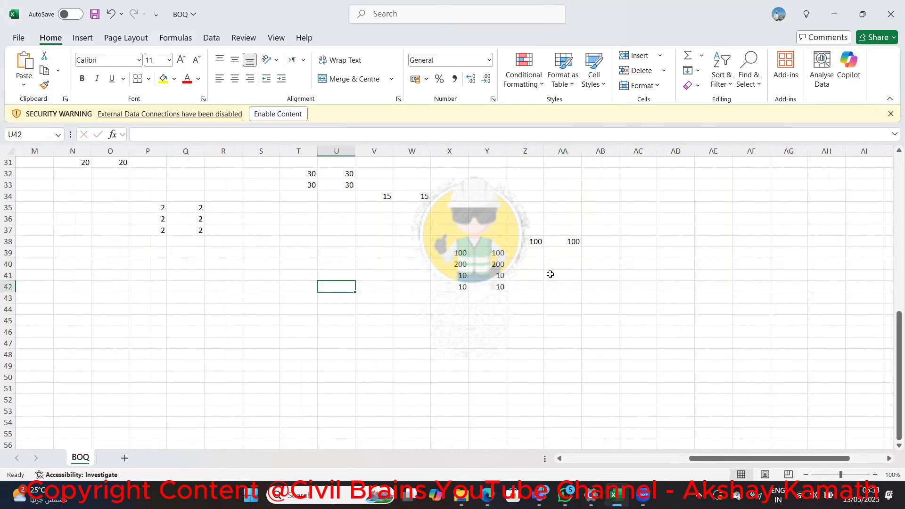
key("Left")
key("Left")
key("Left")
key("Left")
key("Left")
key("Left")
key("Left")
key("Down")
key("Right")
key("Right")
key("Right")
key("Right")
key("Right")
key("Right")
key("Right")
key("Right")
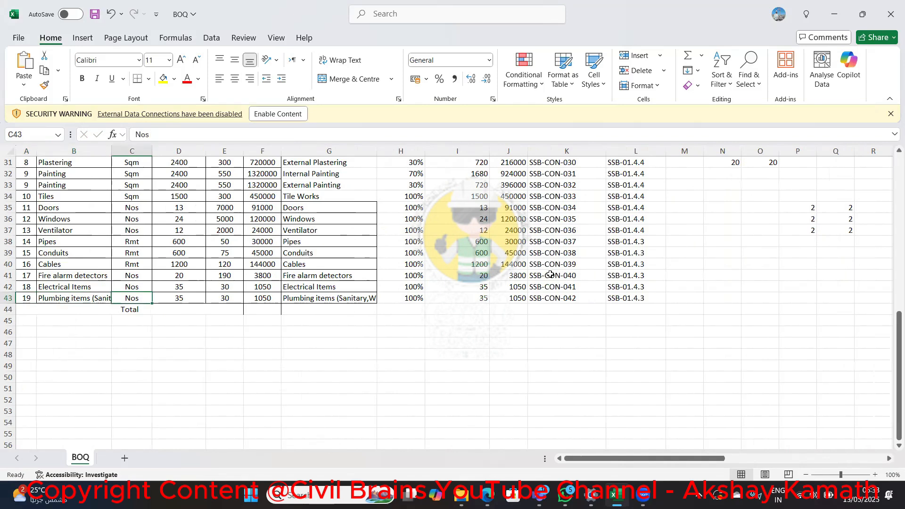
key("Right")
key("Right")
key("Right")
key("Right")
key("Right")
key("Right")
key("Right")
key("Right")
key("Right")
key("Right")
key("Right")
key("Right")
key("Right")
key("Right")
key("Right")
key("Right")
key("Right")
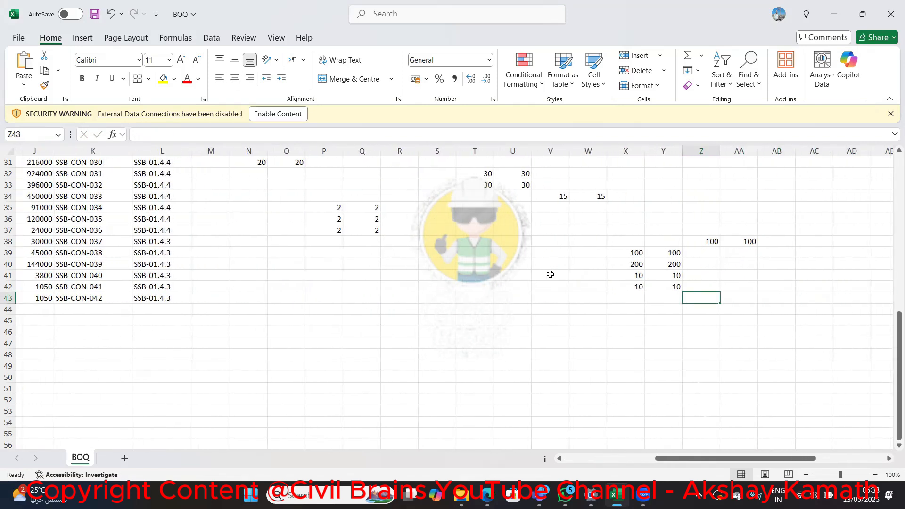
type("10")
key("Right")
type("10")
key("Right")
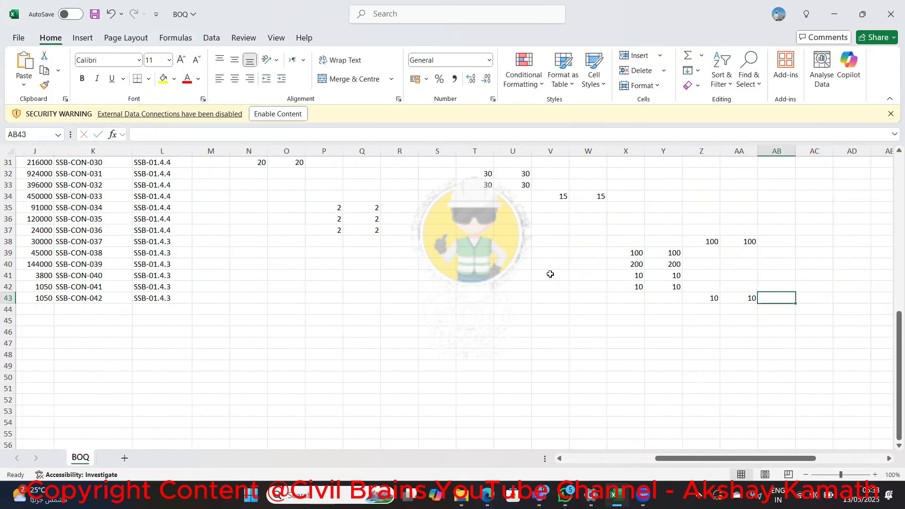
Autofit the widths of the resource columns M to AA, from Excavator to Plumber Helper, to their contents
scroll(760, 287, "up", 10)
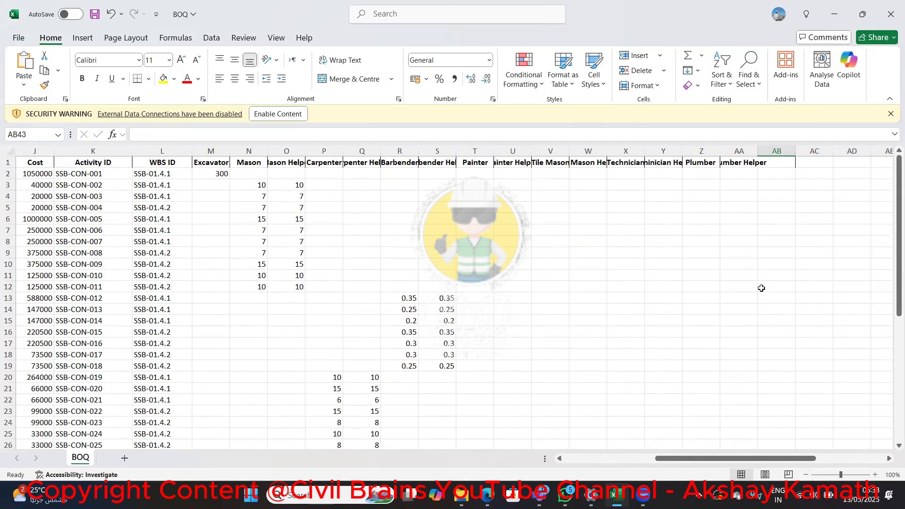
left_click_drag(795, 147, 755, 151)
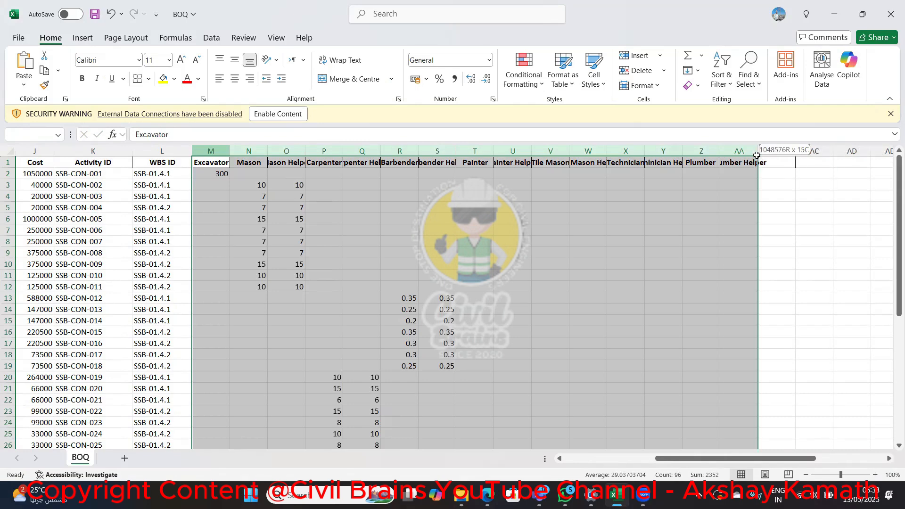
double_click(757, 151)
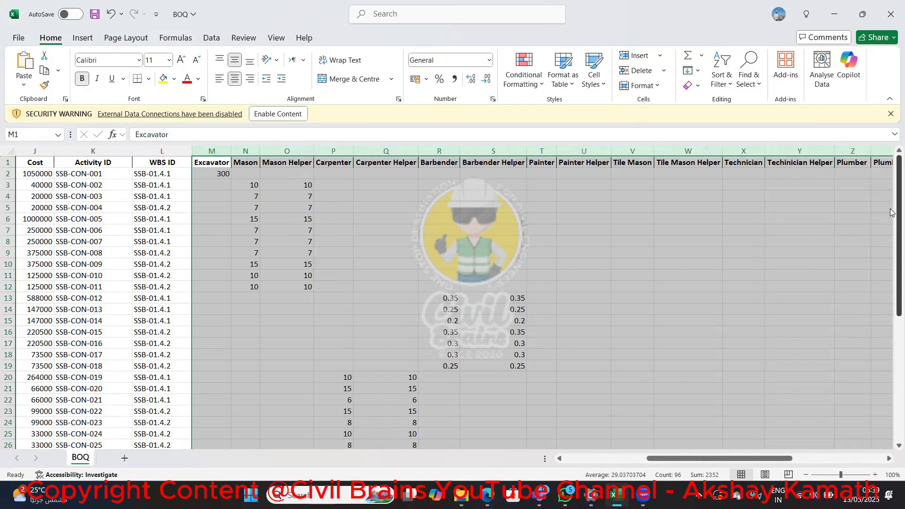
Delete the Total label from the merged cell in row 44 below the BOQ data
scroll(772, 330, "down", 6)
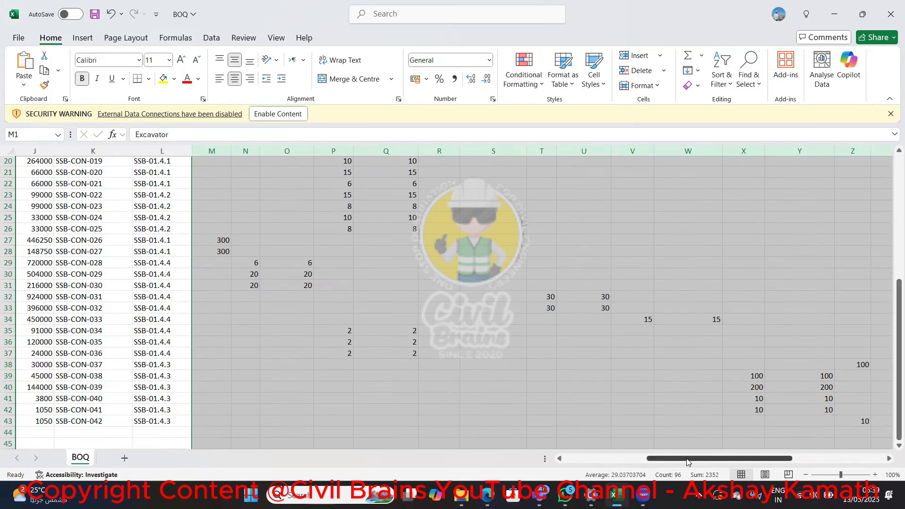
left_click_drag(691, 458, 589, 447)
left_click(128, 431)
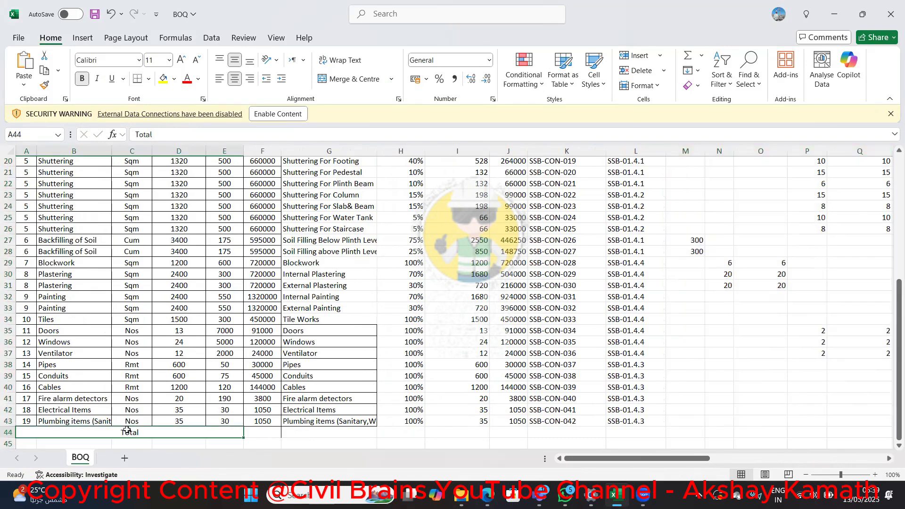
key("Delete")
Convert the BOQ range A1:AA43 to a table with headers and load it into the Power Query Editor, accepting the security notice
scroll(42, 319, "up", 6)
scroll(43, 319, "up", 1)
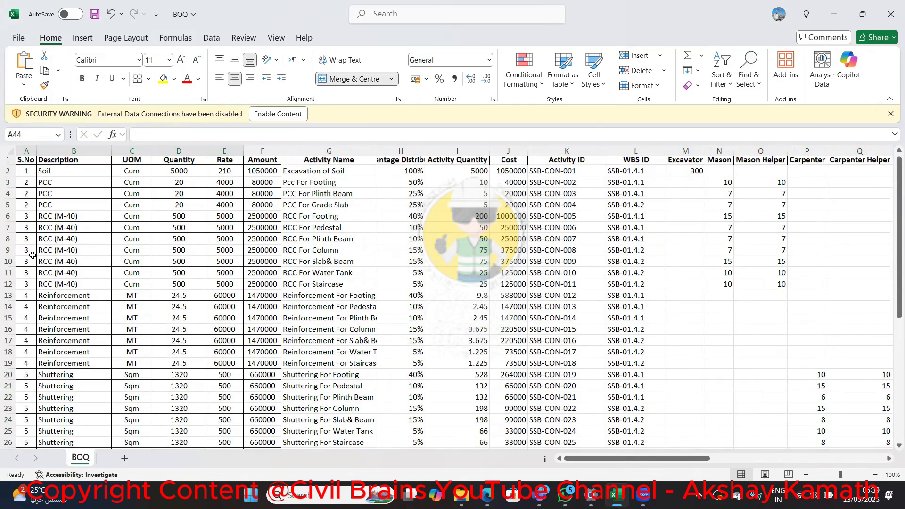
left_click(23, 164)
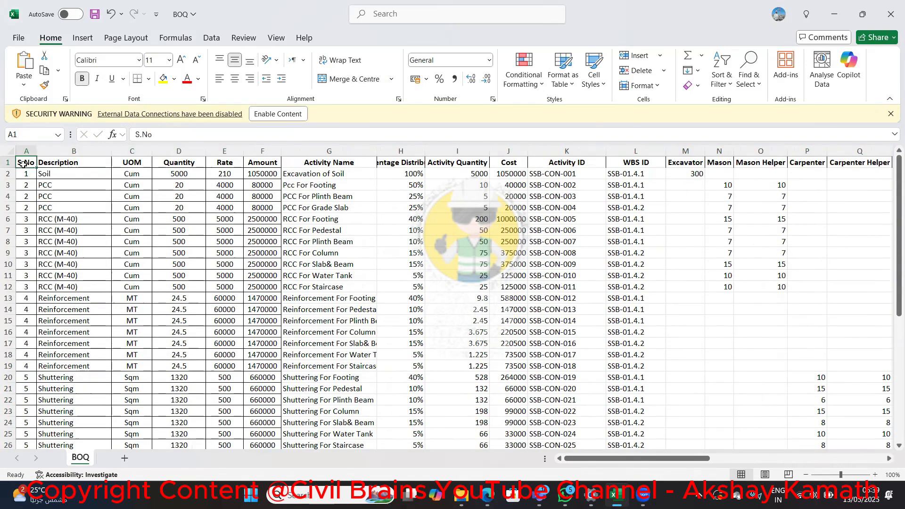
left_click(211, 37)
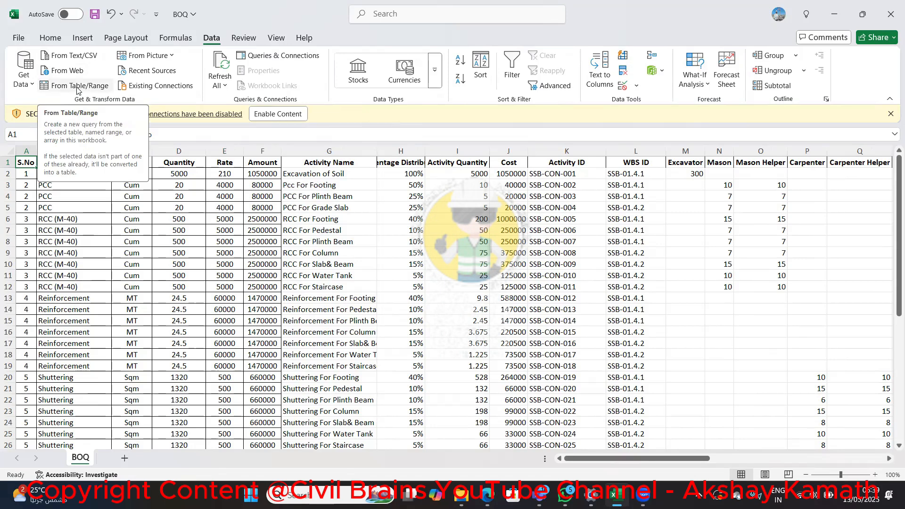
left_click(77, 86)
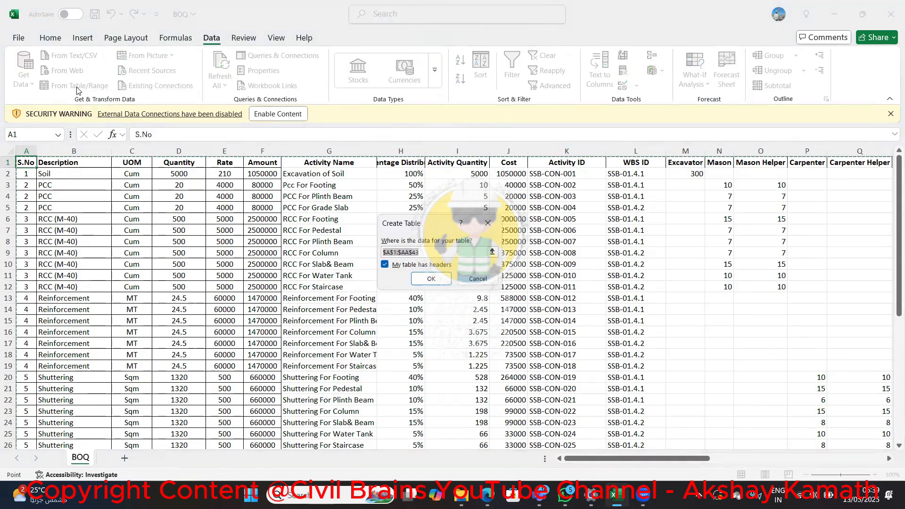
left_click(430, 279)
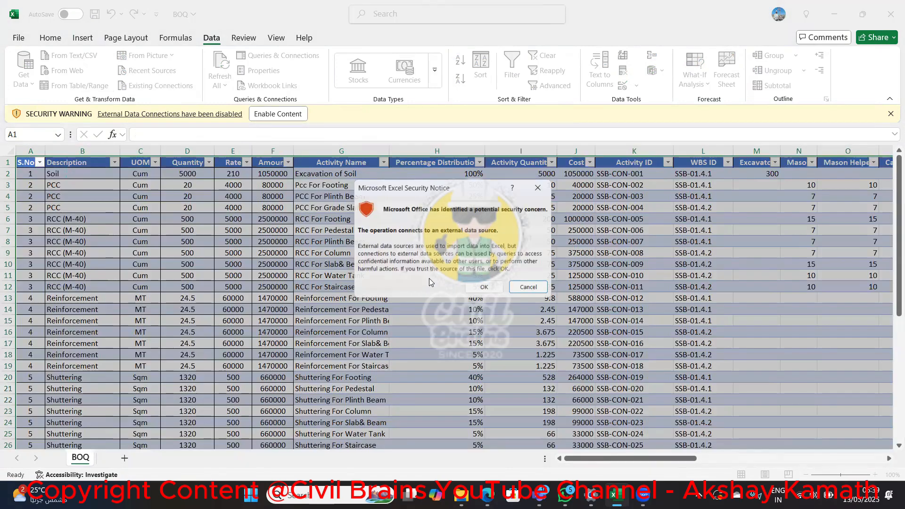
left_click(481, 288)
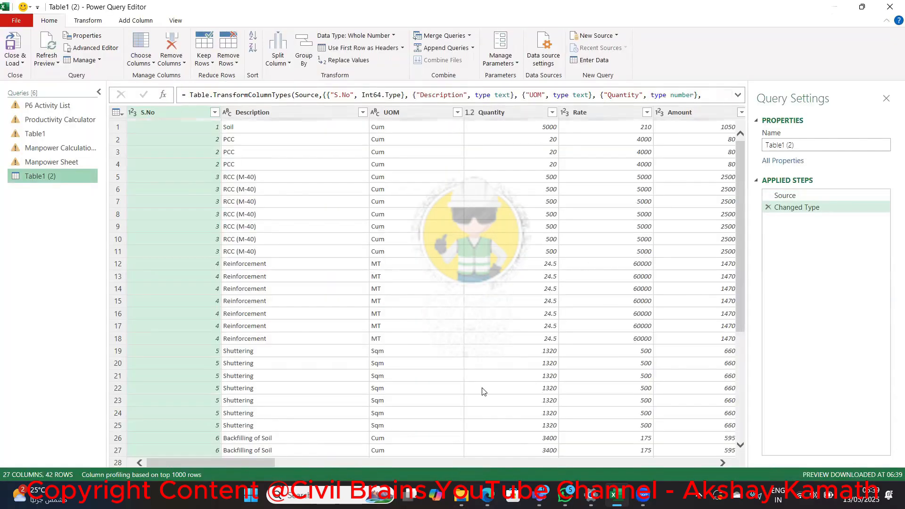
Rename the Excavator column to Excavators, and delete that Renamed Columns step from the applied steps
left_click(722, 463)
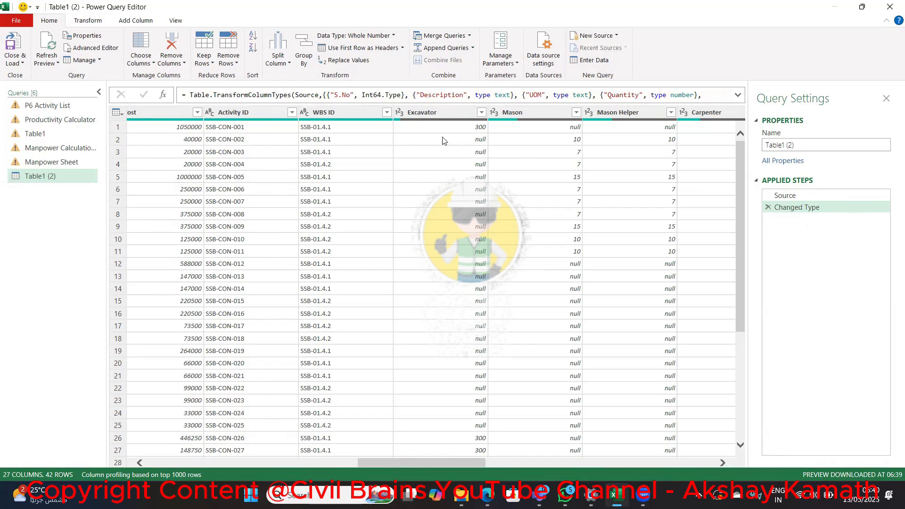
right_click(434, 117)
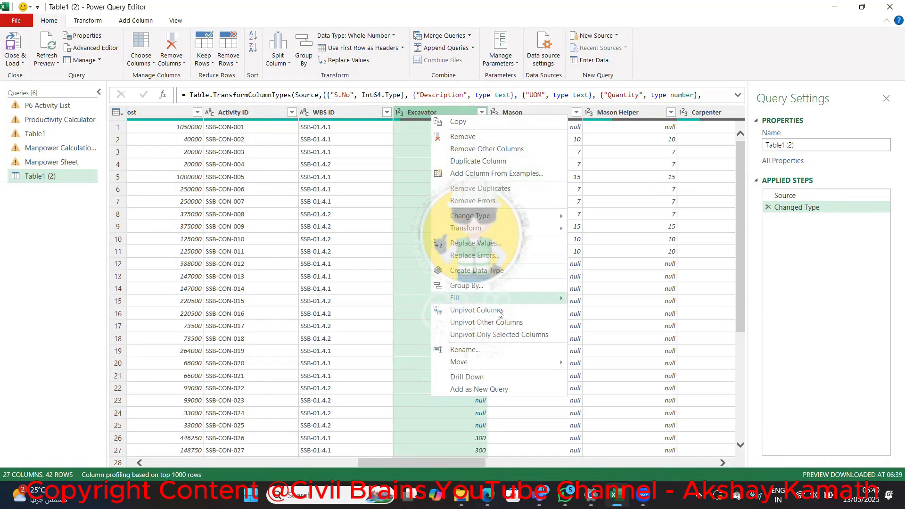
left_click(464, 349)
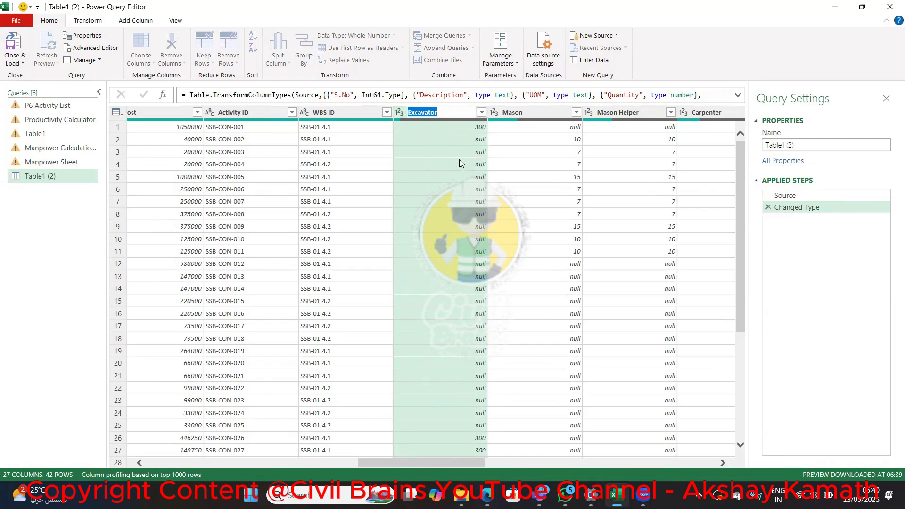
key("Escape")
key("Return")
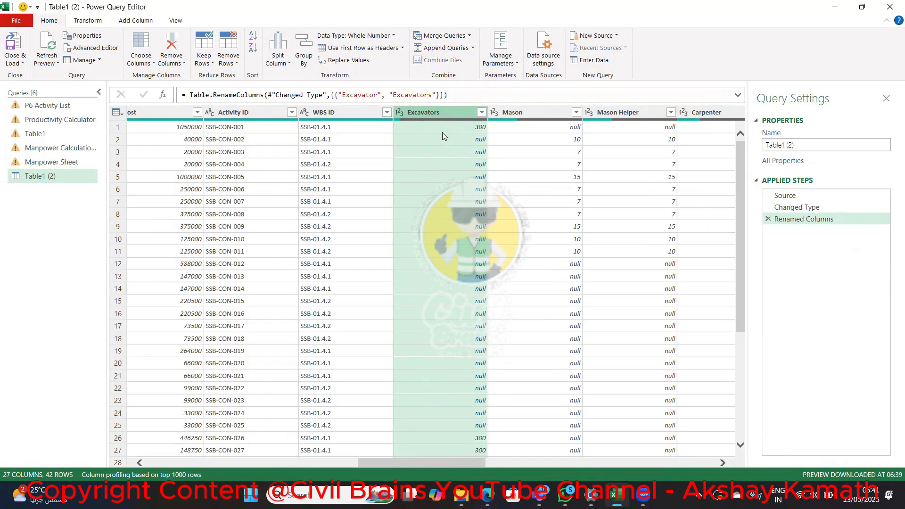
left_click(767, 219)
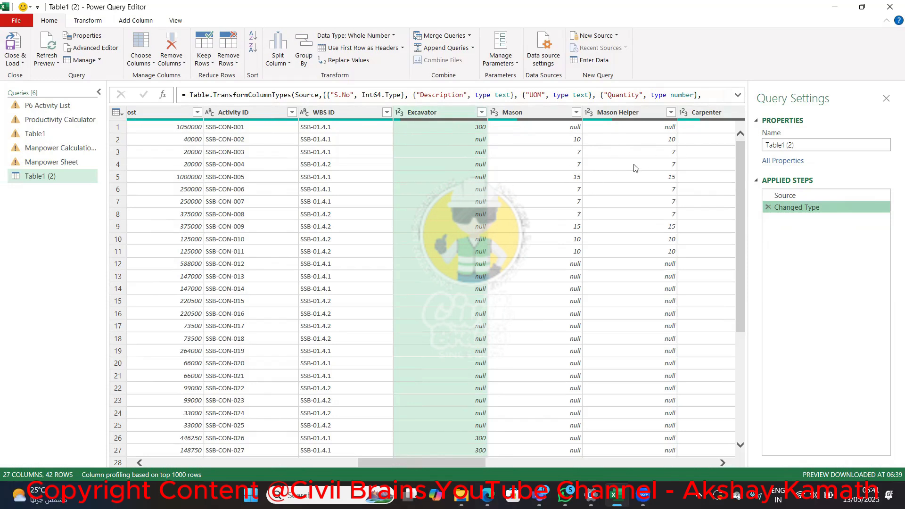
Unpivot all resource columns from Excavator through Plumber Helper into attribute and value columns
left_click(455, 111)
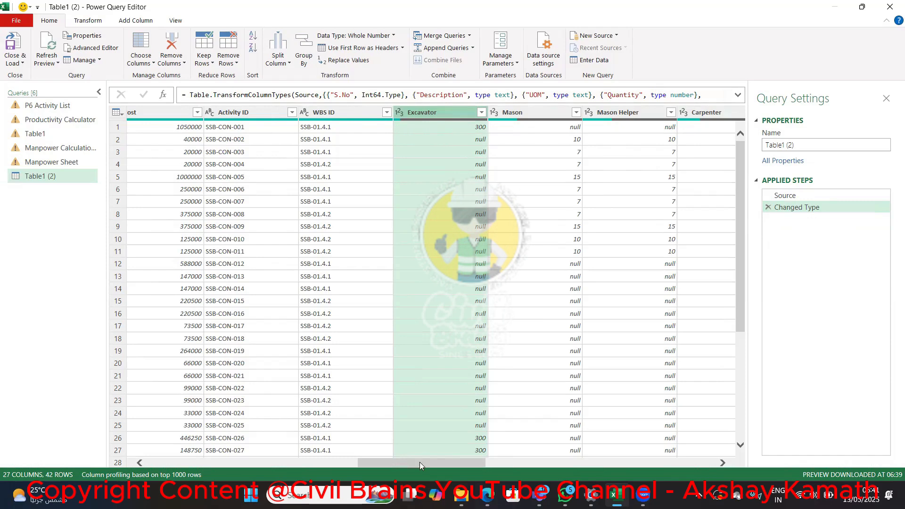
left_click_drag(420, 461, 682, 463)
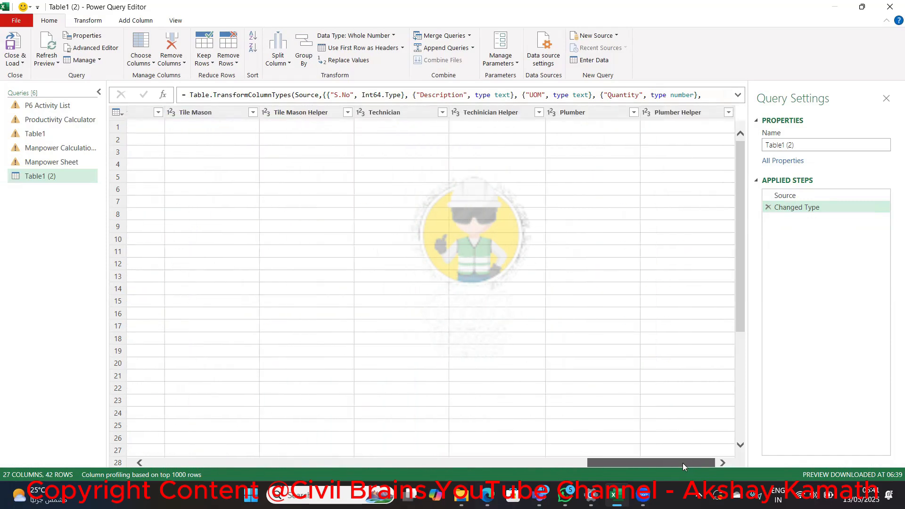
left_click(675, 113, "shift")
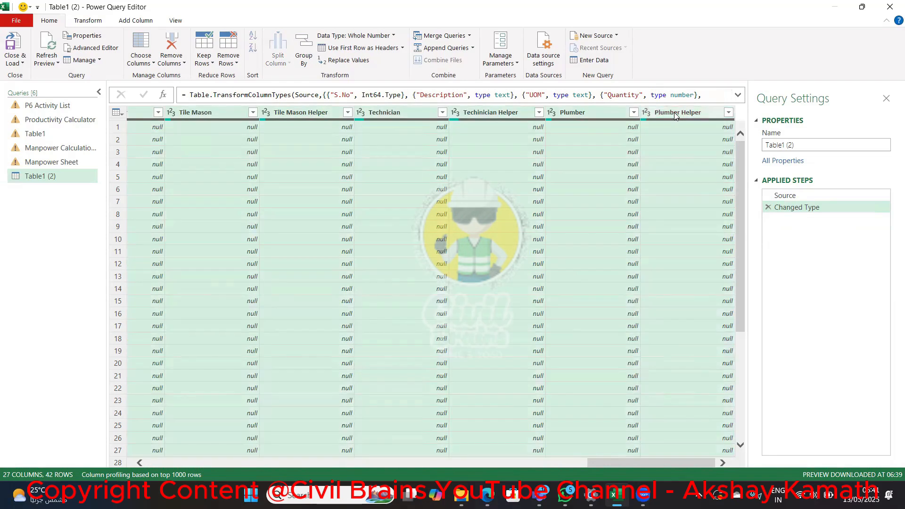
right_click(674, 112)
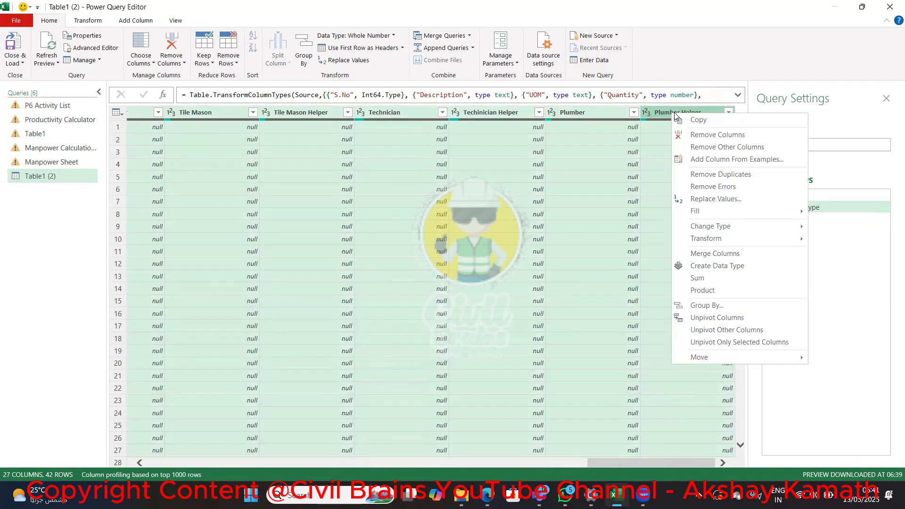
left_click(716, 318)
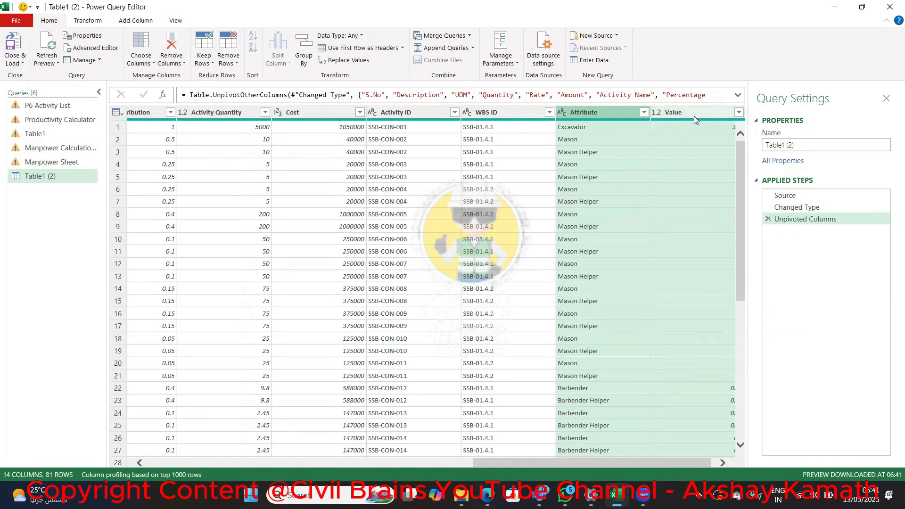
Rename the Attribute column to Crew Title
double_click(610, 113)
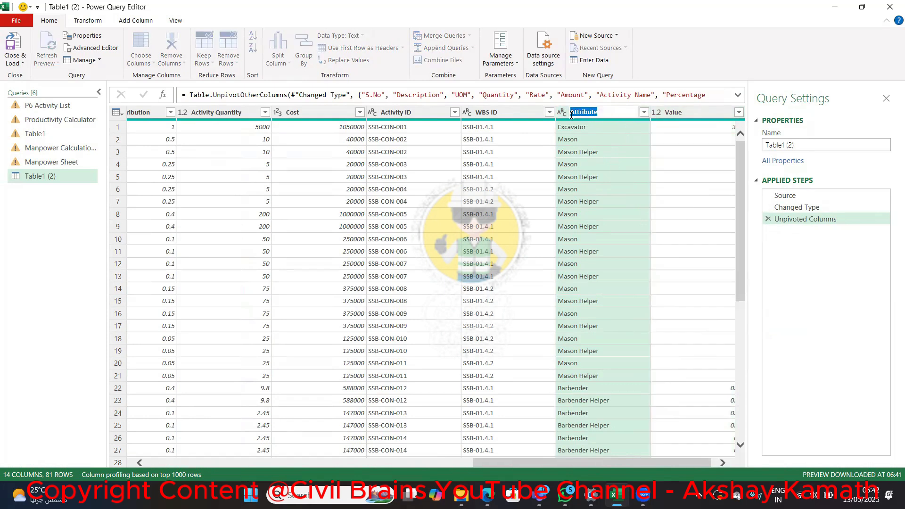
type("Trew")
key("BackSpace")
key("BackSpace")
type("le")
key("Return")
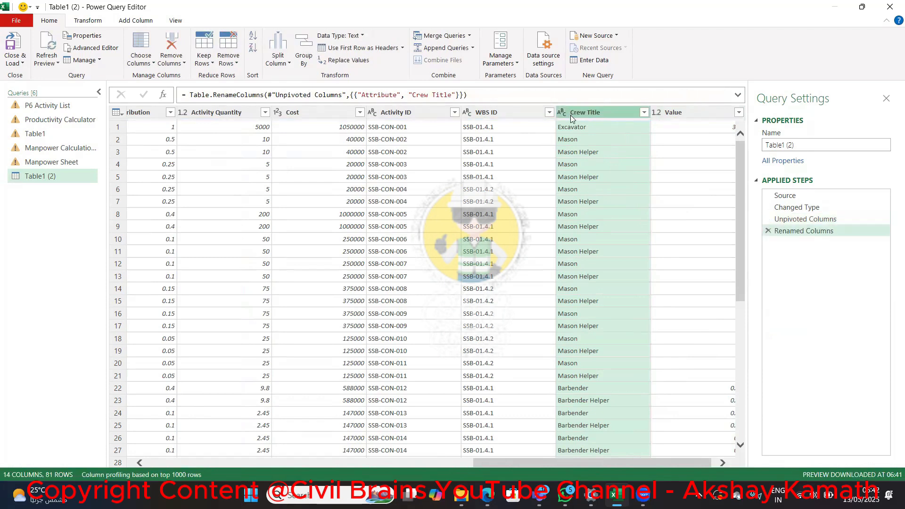
Rename the Value column to Producitivity
double_click(689, 112)
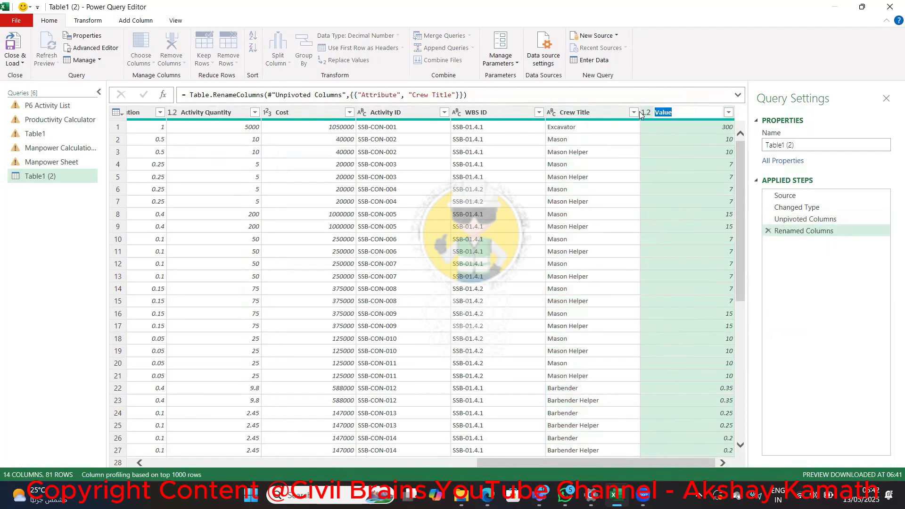
type("Producitivity")
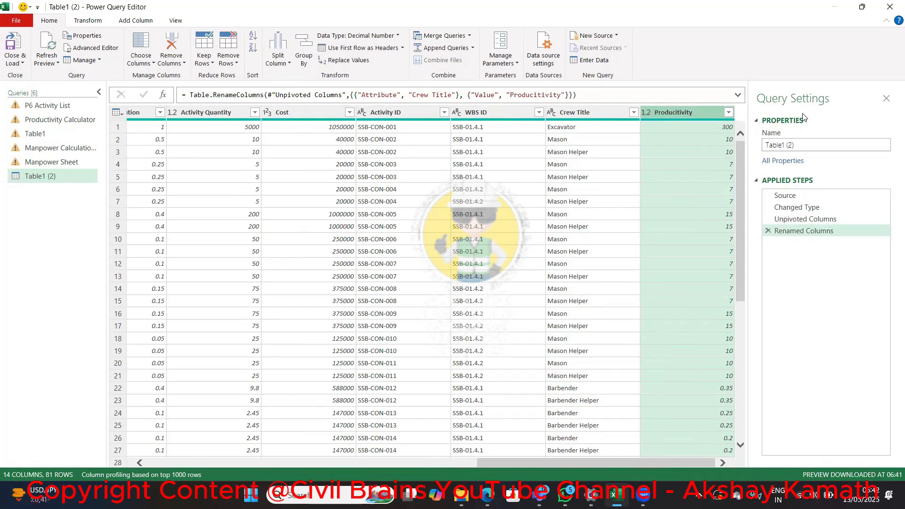
Rename the Table1 (2) query to Duration Calculation
left_click_drag(813, 145, 758, 149)
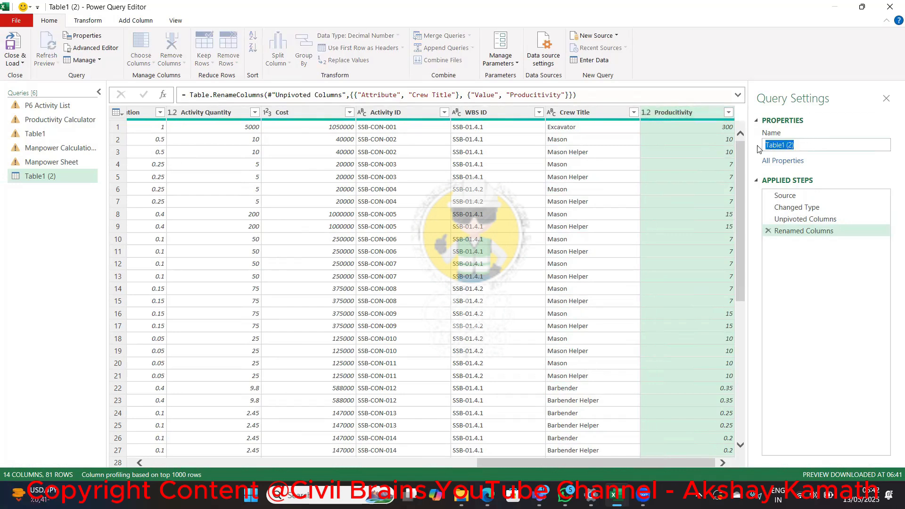
type("Duration Calculation")
key("Return")
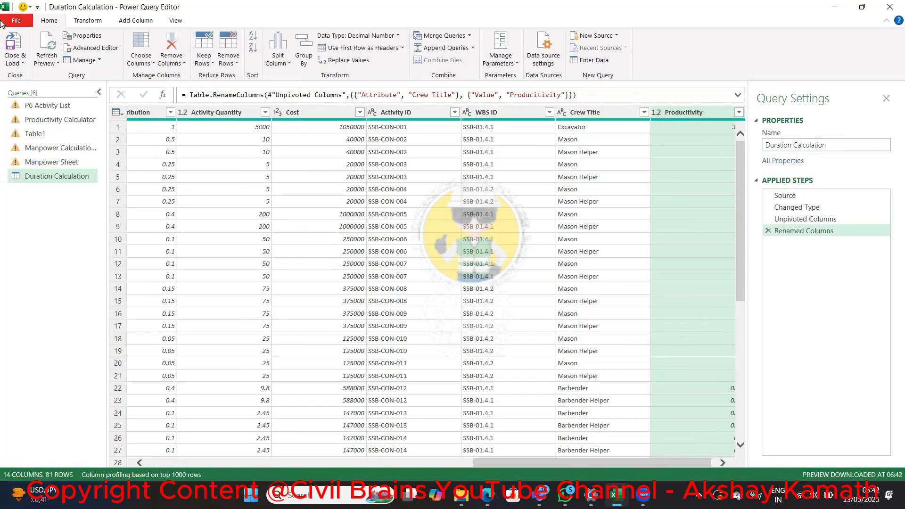
Close the query editor, load the Duration Calculation query into a new worksheet, and dismiss the list of queries
left_click(17, 63)
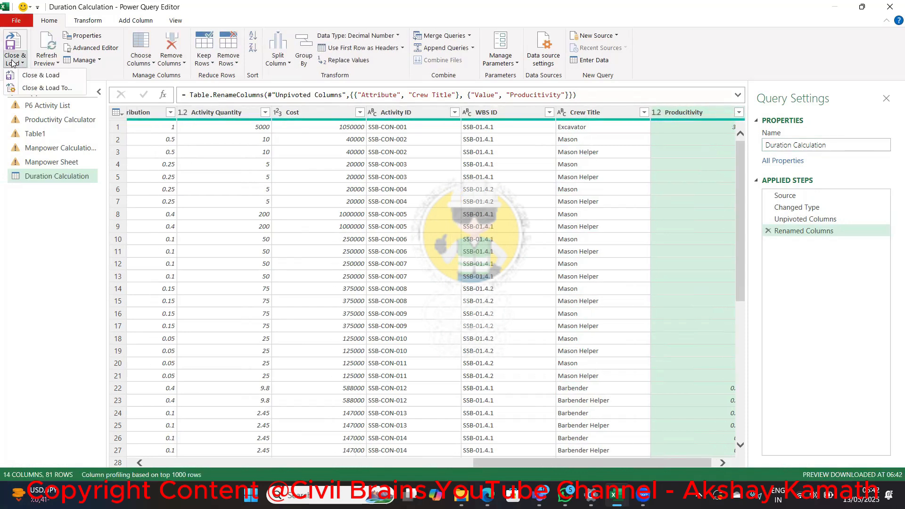
left_click(41, 75)
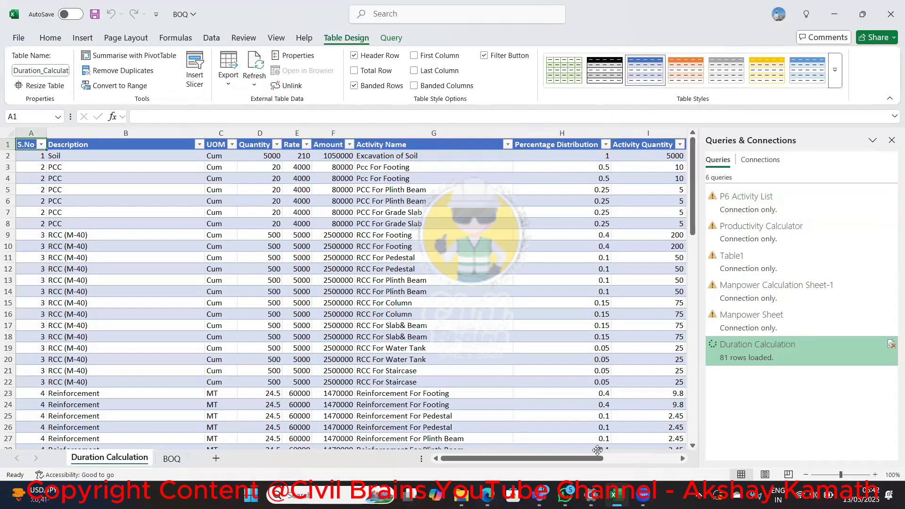
left_click_drag(698, 204, 705, 176)
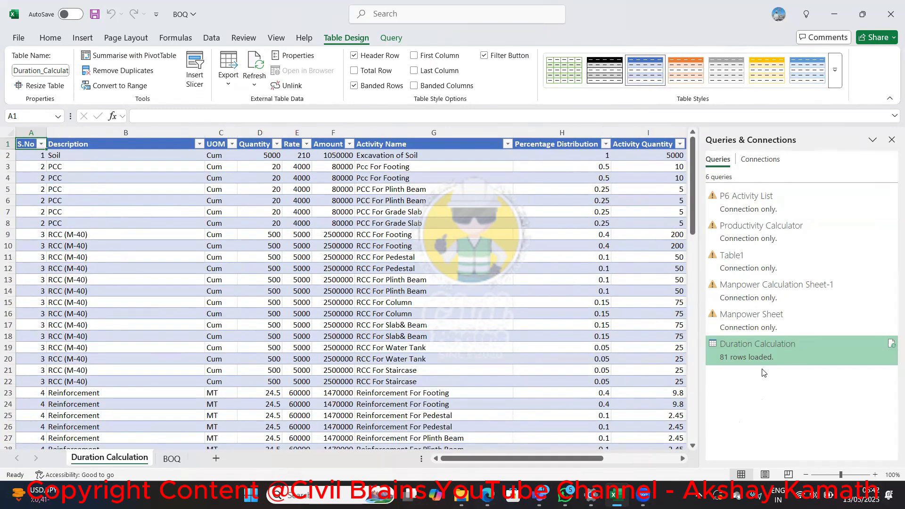
left_click(892, 141)
Add two table columns after Producitivity, with the headers No of Teams in O1 and Duration in P1
left_click_drag(826, 459, 828, 460)
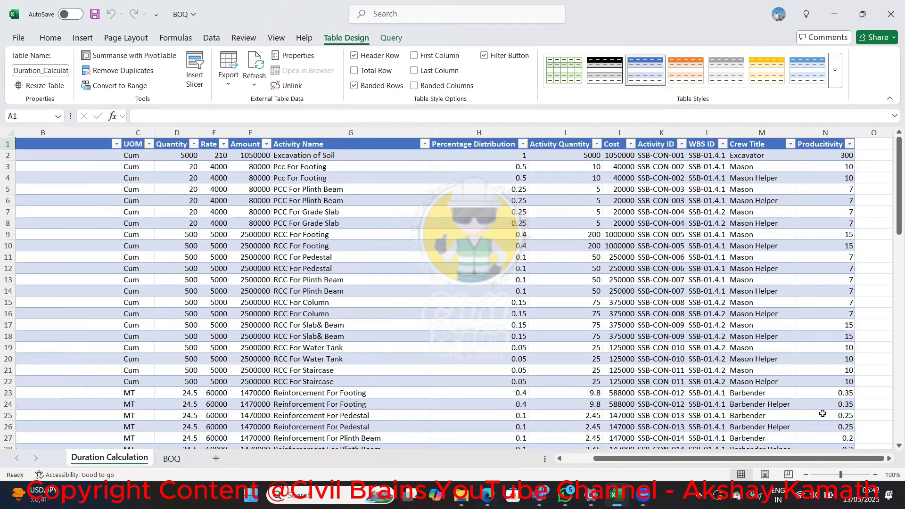
left_click(888, 458)
left_click(889, 459)
left_click(888, 459)
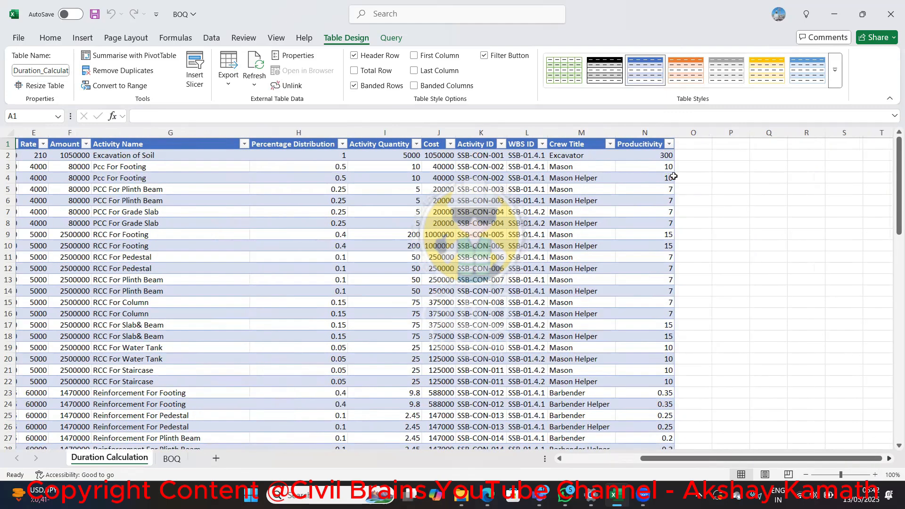
left_click(696, 142)
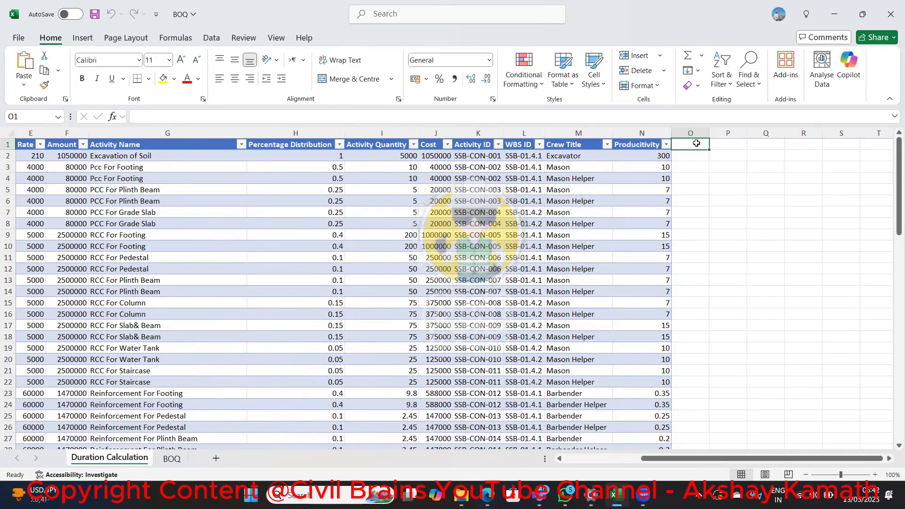
double_click(696, 143)
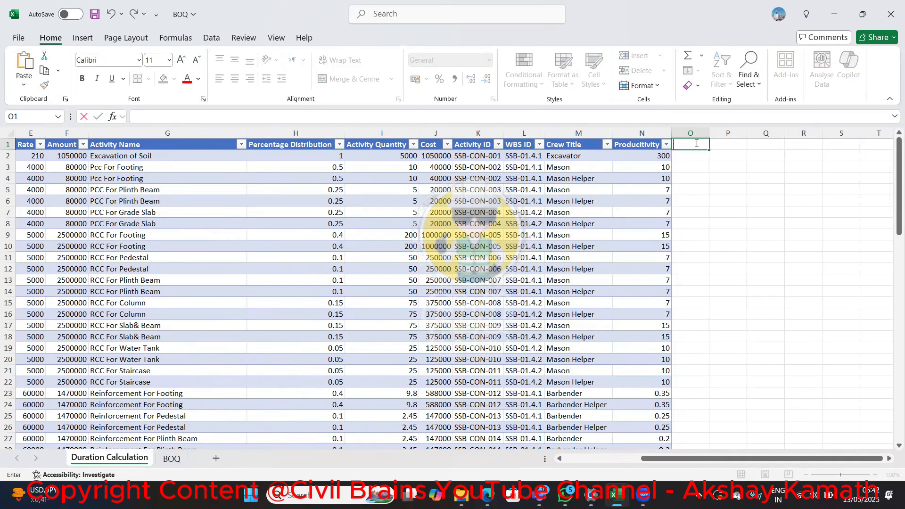
type("No of Teams")
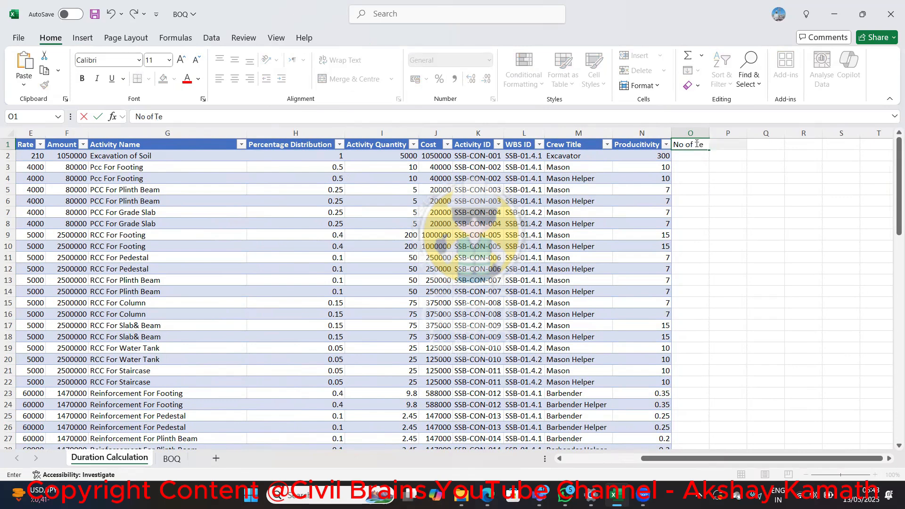
key("ctrl+Return")
key("Right")
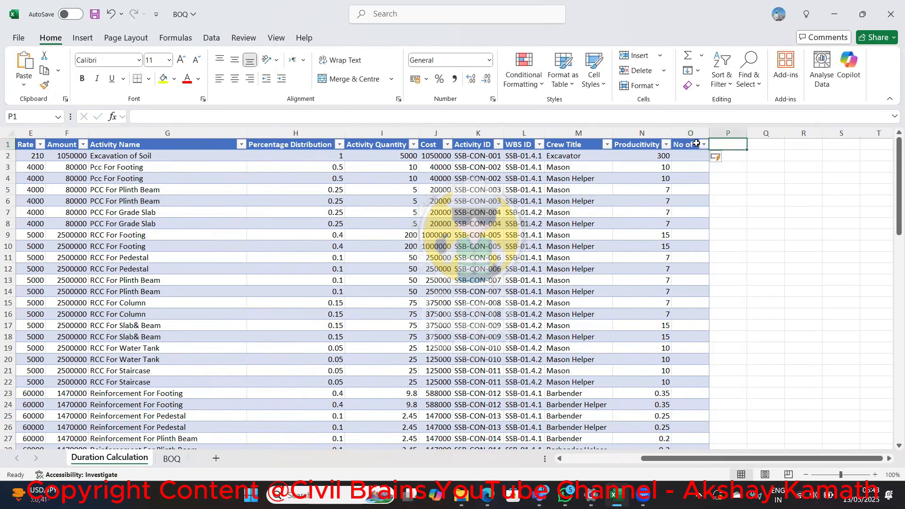
type("Duration")
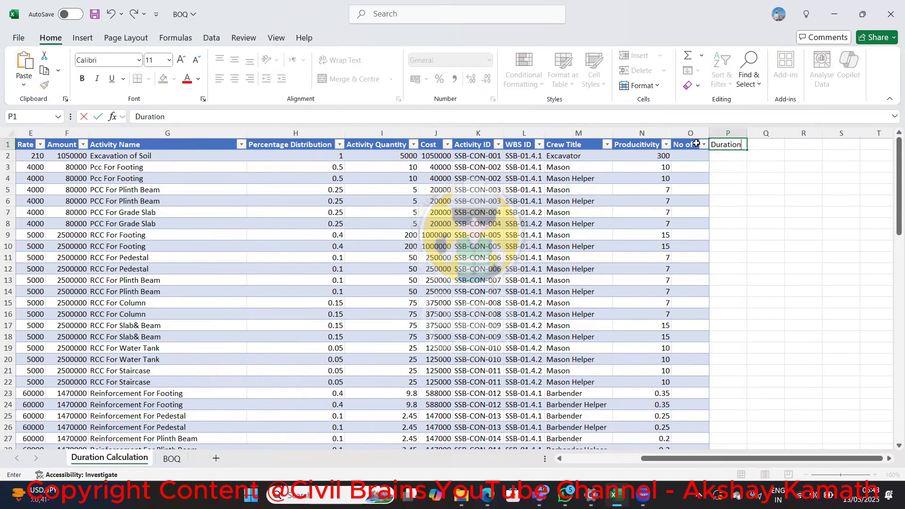
key("Return")
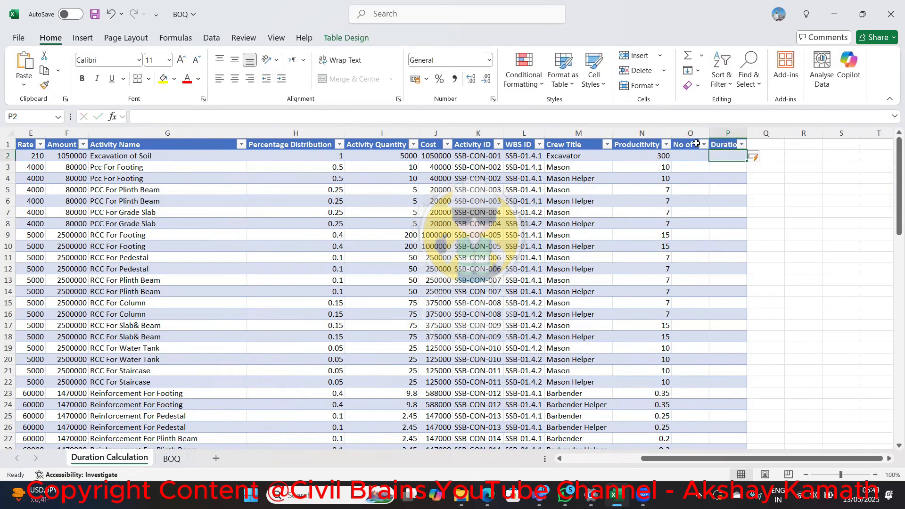
Enter the label Duration in cell R2, beside the table
key("Right")
key("Right")
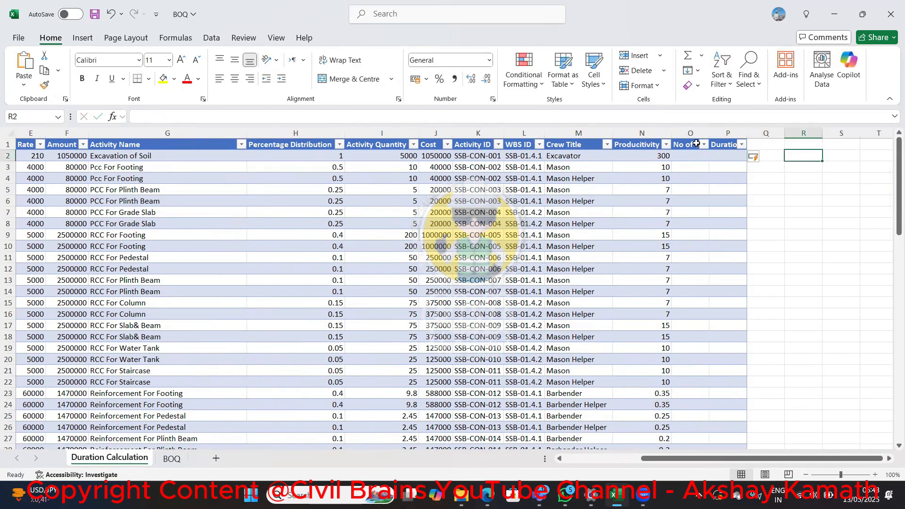
type("d")
key("BackSpace")
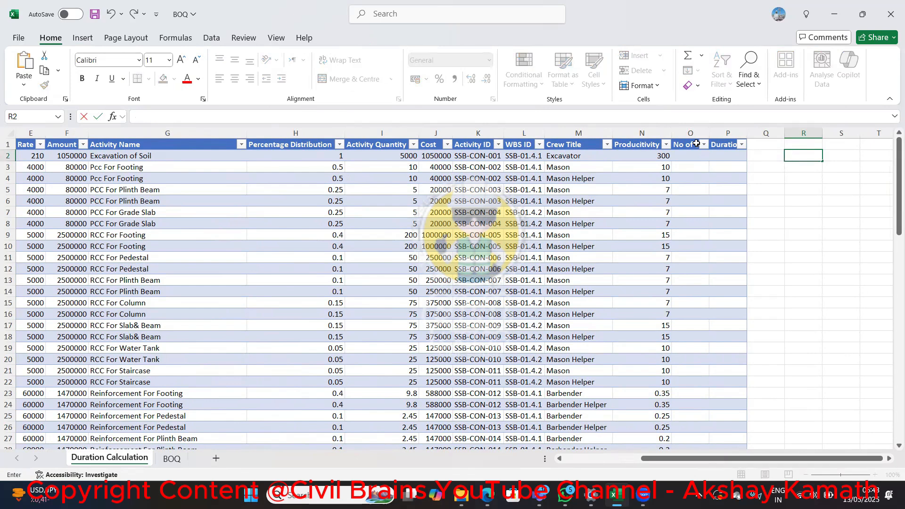
type("Duration")
key("Tab")
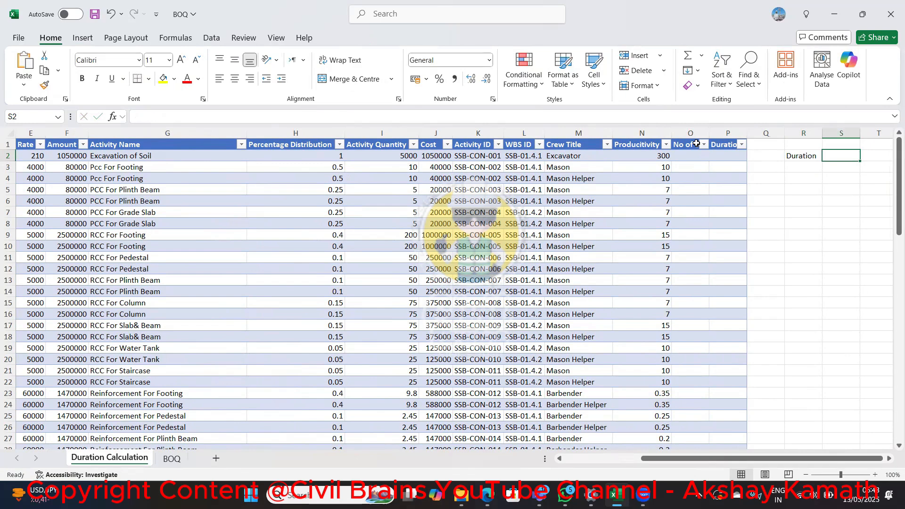
Enter the formula note Quantity/Productivity in cell S2 and widen column S
type("Quant")
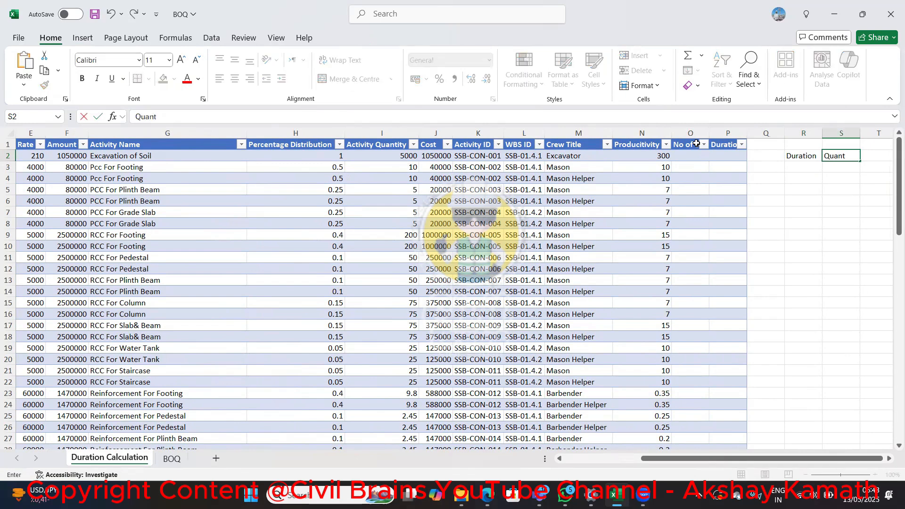
type("ity/Productivit")
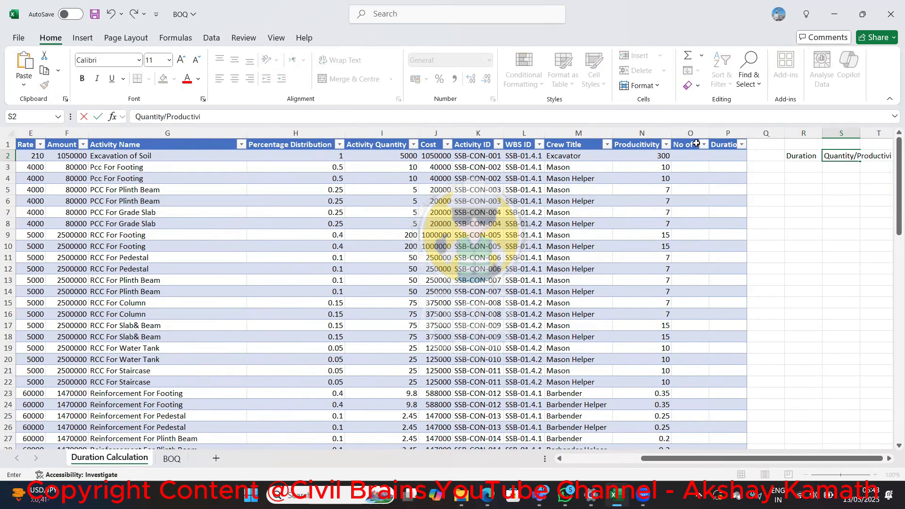
key("Return")
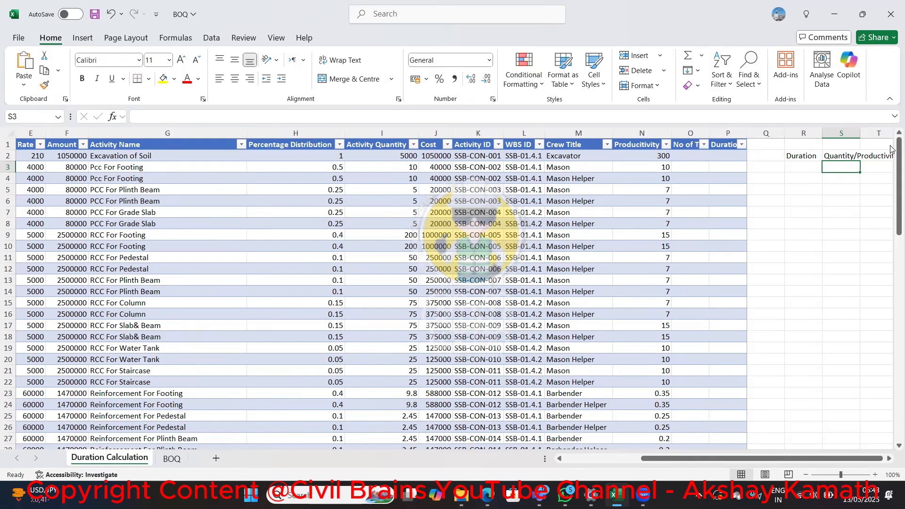
left_click_drag(860, 133, 900, 134)
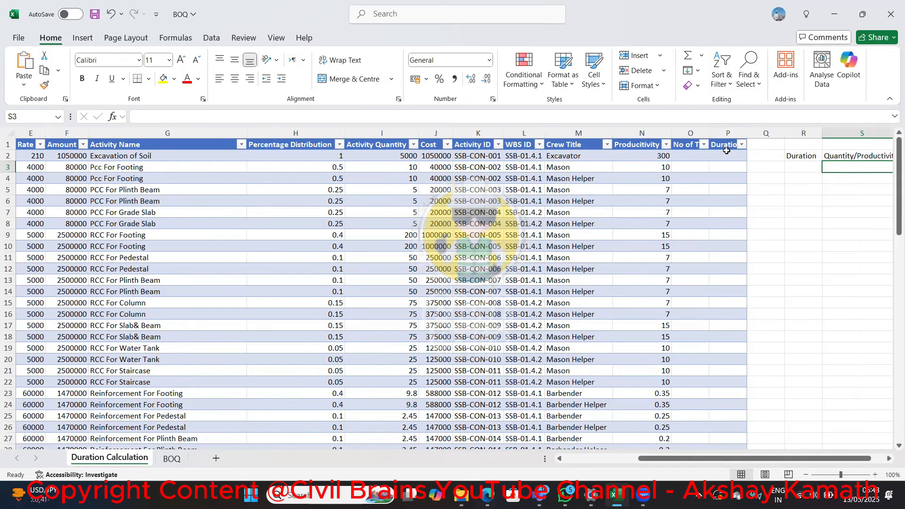
Go to the No of Teams and Producitivity cells in the Excavation of Soil row
left_click(689, 155)
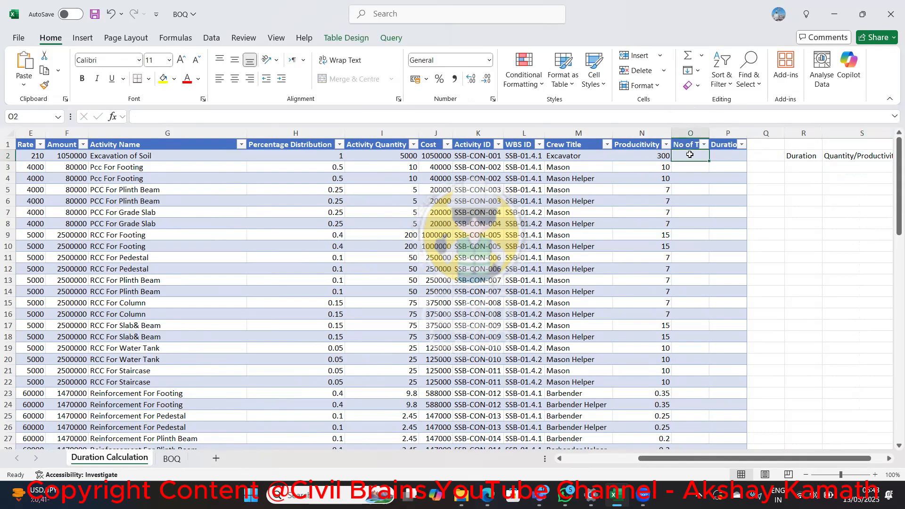
key("Left")
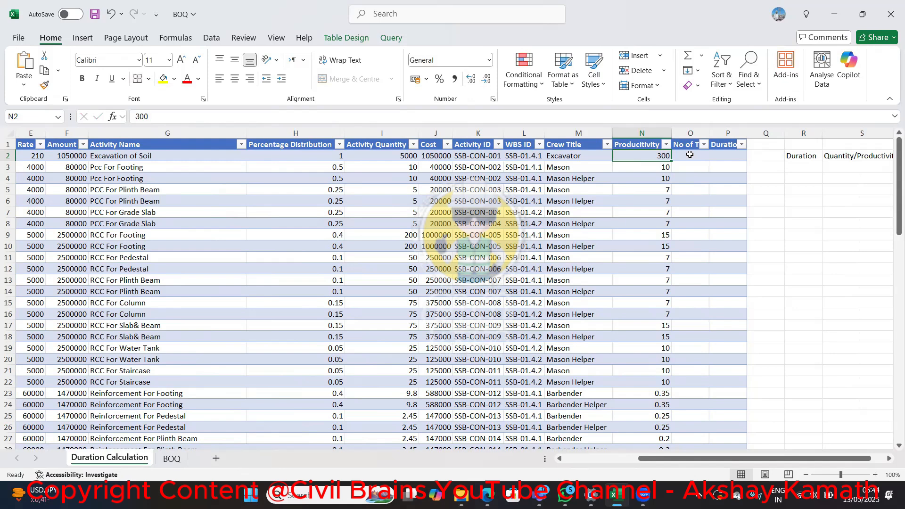
Start a formula in the Duration cell P2 of the Excavation of Soil row
key("Right")
key("Right")
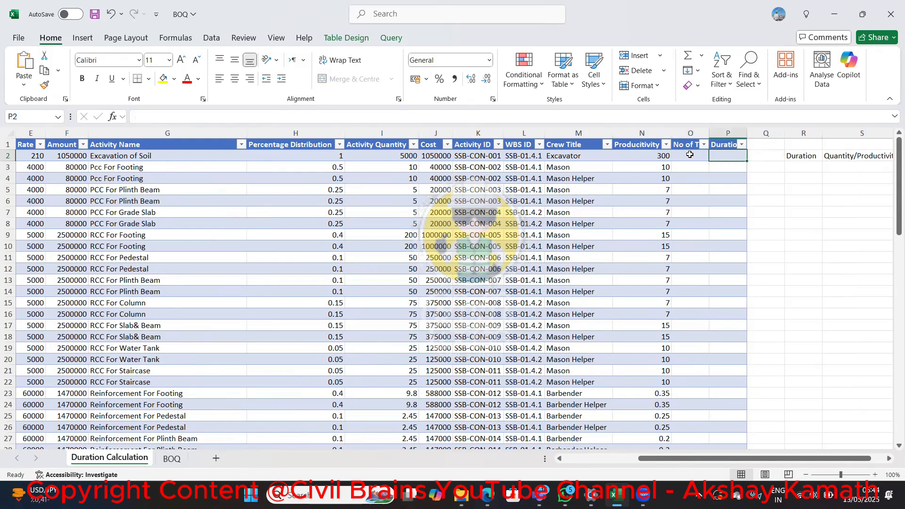
type("+")
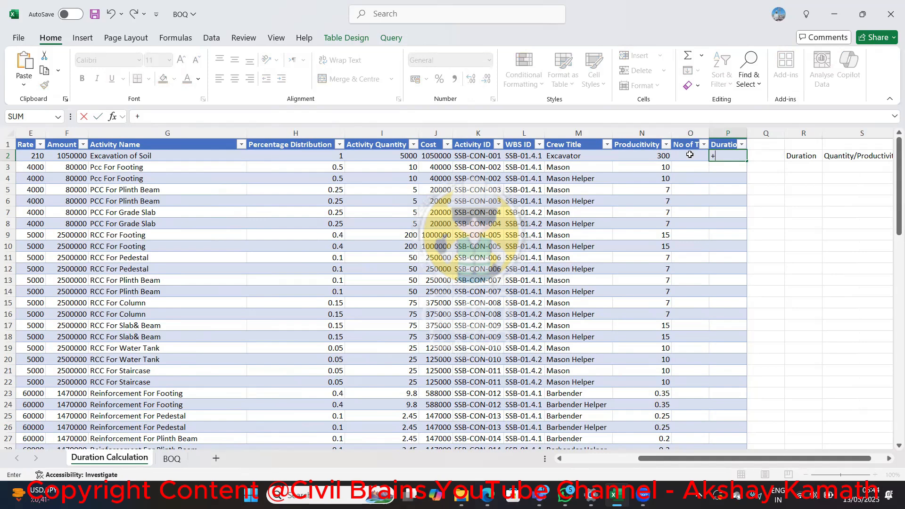
left_click(689, 154)
key("Left")
key("Left")
key("BackSpace")
key("BackSpace")
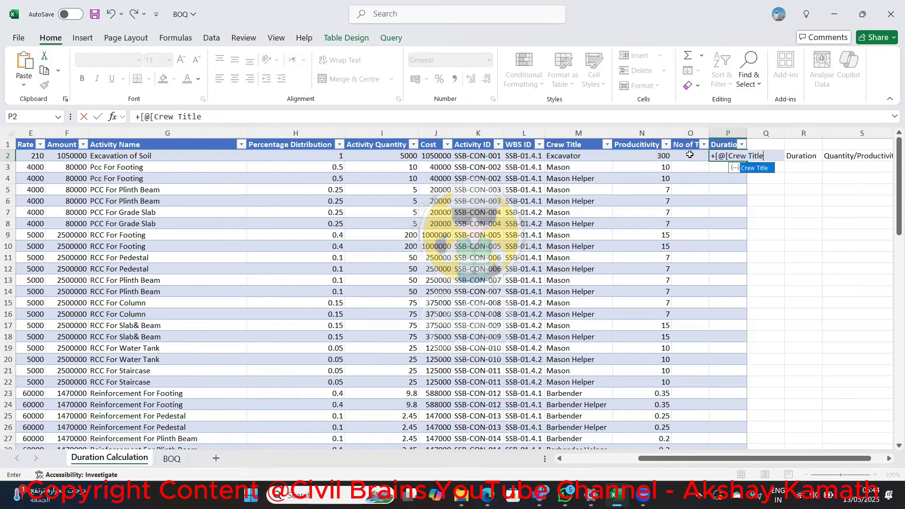
key("BackSpace")
key("BackSpace")
key("BackSpace")
key("BackSpace")
key("BackSpace")
key("BackSpace")
key("BackSpace")
key("BackSpace")
key("BackSpace")
key("BackSpace")
key("BackSpace")
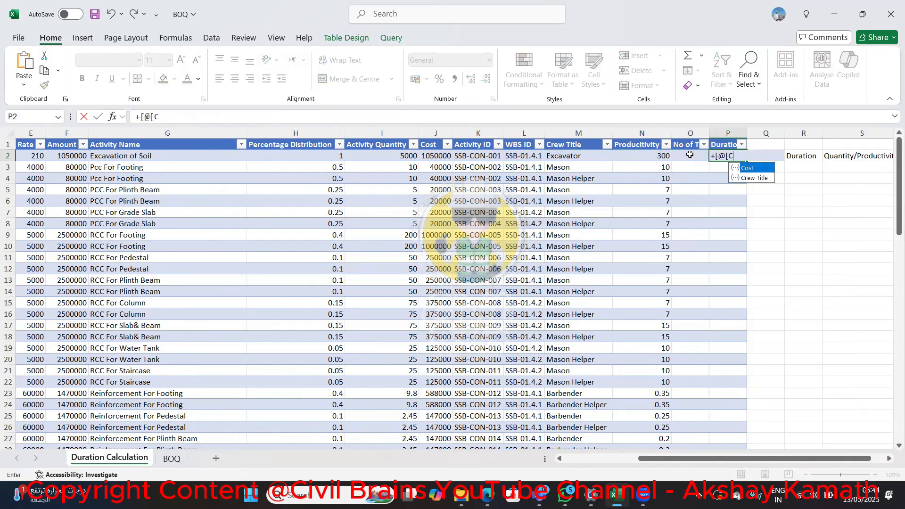
key("BackSpace")
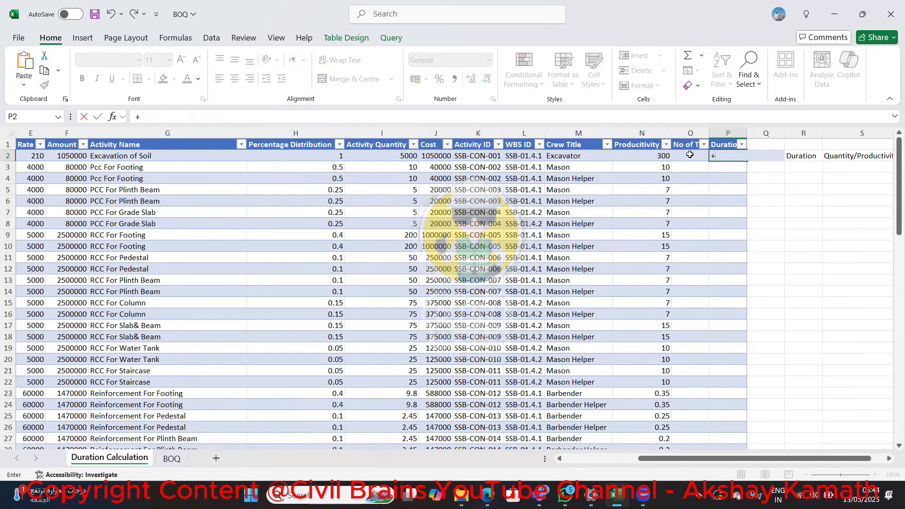
Complete the Duration formula in P2 as +I2/(N2*O2), dividing activity quantity by productivity times number of teams
type("i")
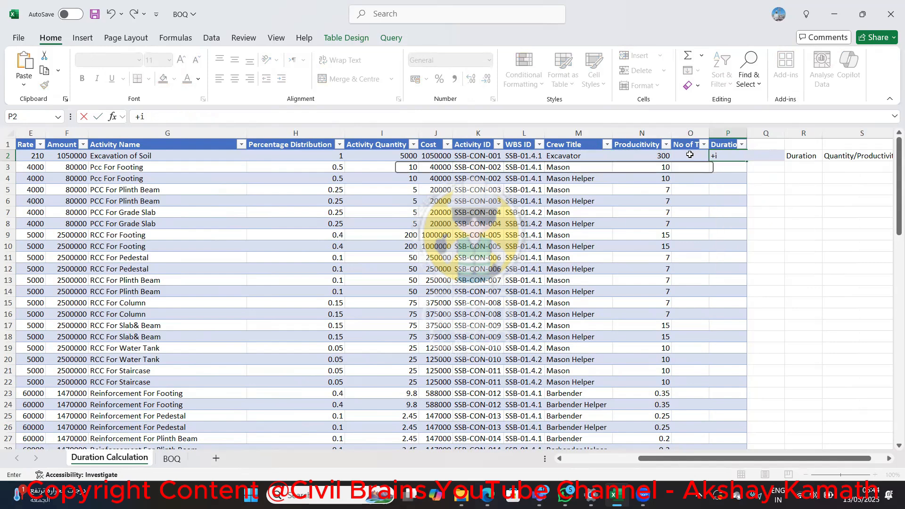
type("2/(")
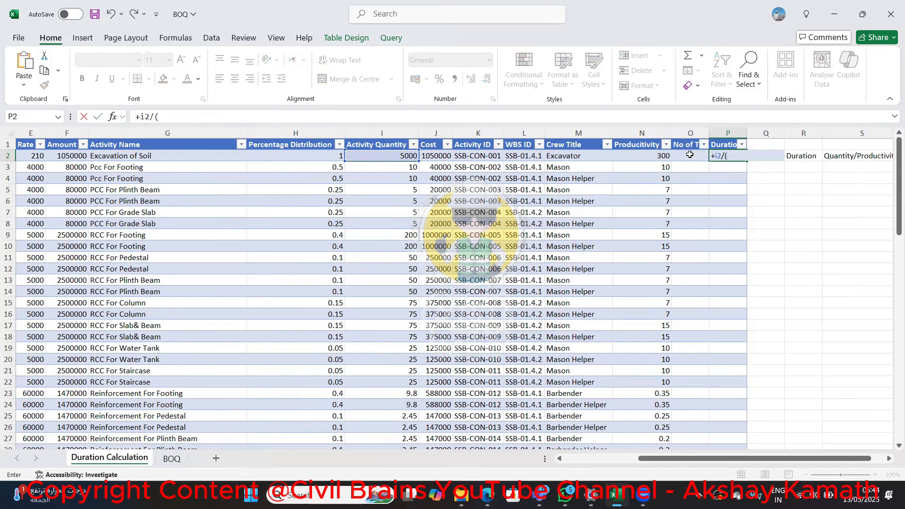
type("n2")
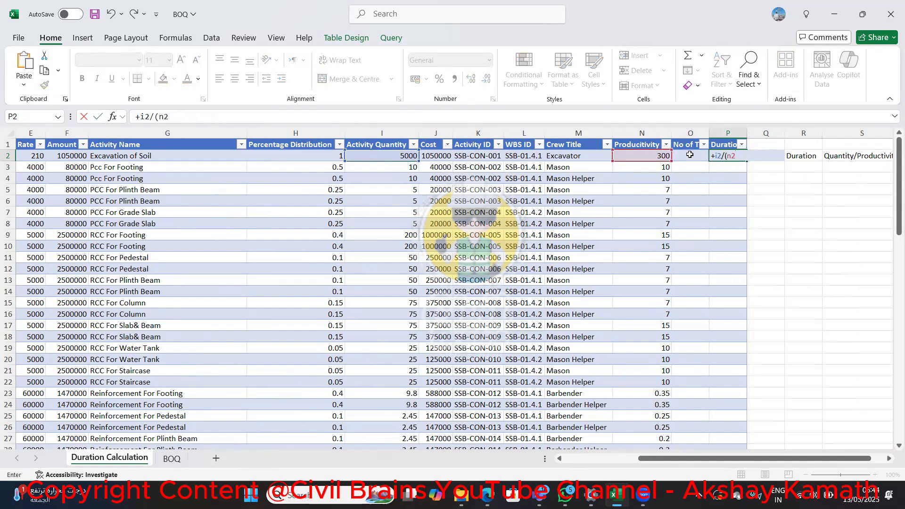
type("*o2")
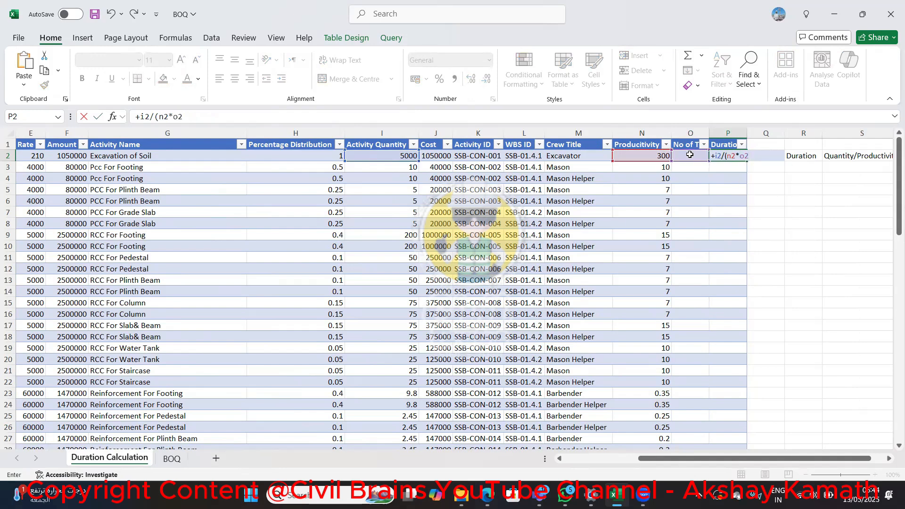
key("Return")
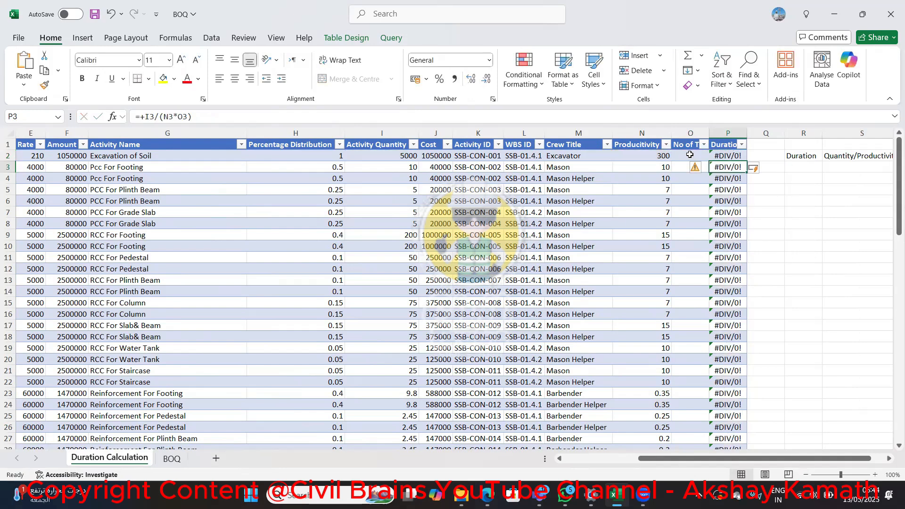
Enter 1 as the No of Teams in O2 and fill it down the whole table column
left_click(690, 155)
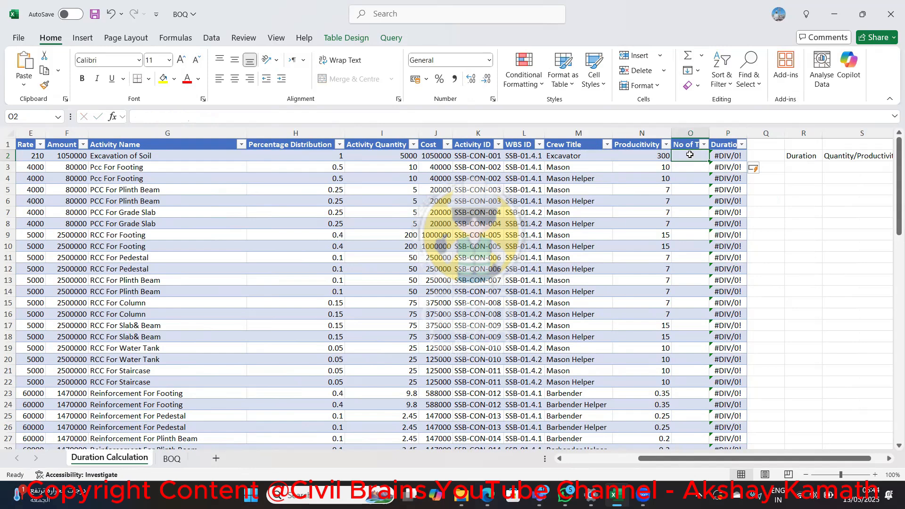
type("1")
key("Return")
left_click(689, 155)
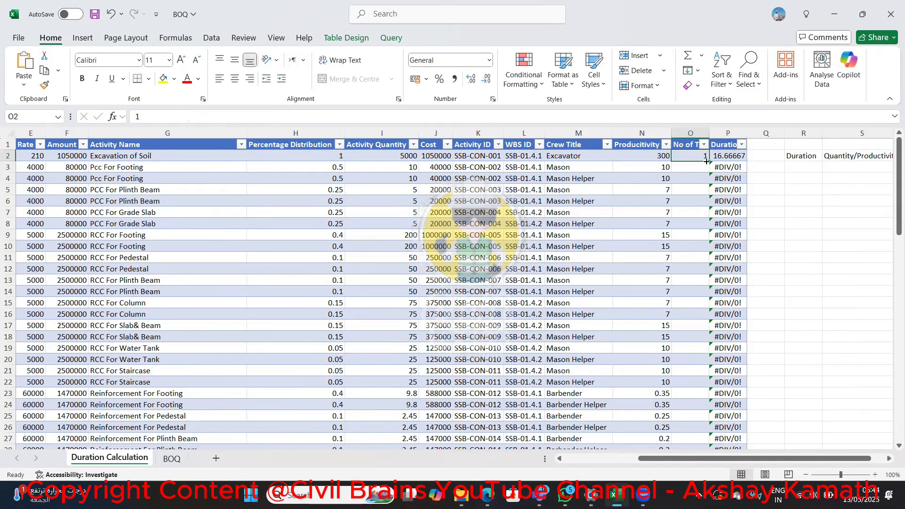
double_click(706, 161)
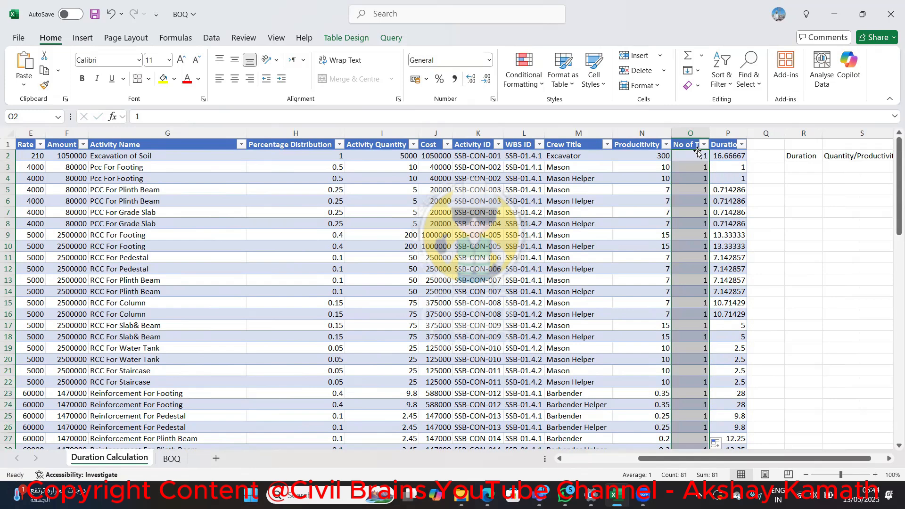
Set the No of Teams for Excavation of Soil in O2 to 2
left_click(697, 156)
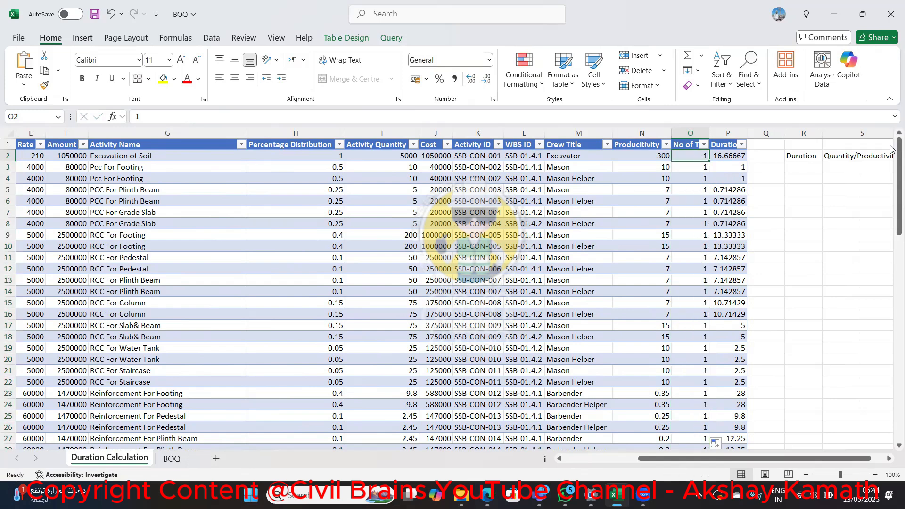
type("2")
key("Return")
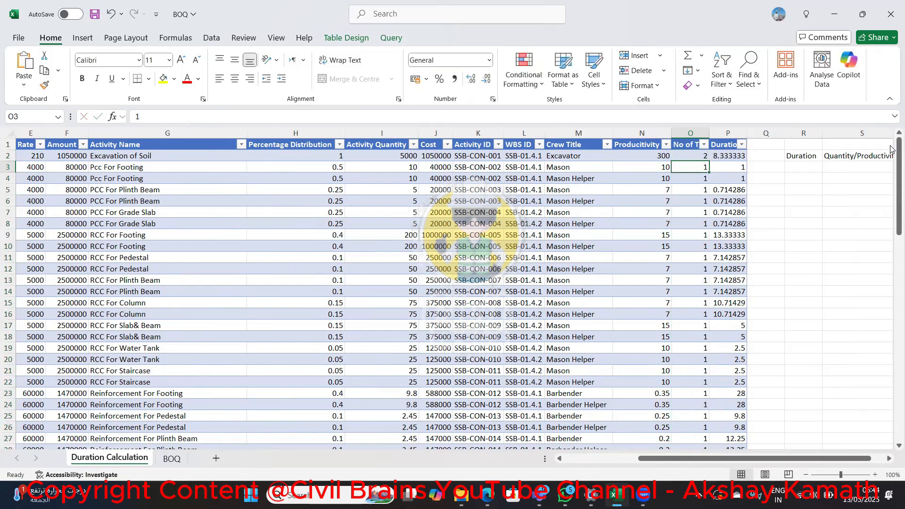
Set the No of Teams for Excavation of Soil in O2 to 3
key("Up")
type("3")
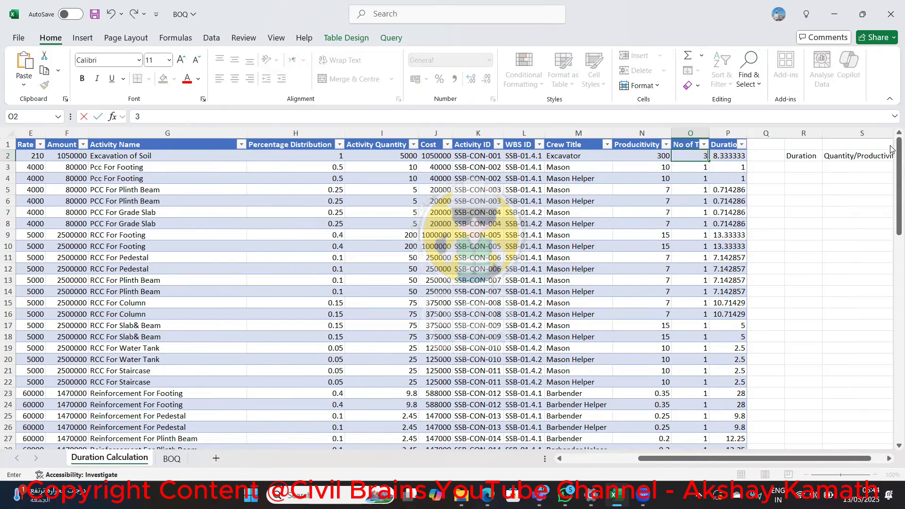
key("Return")
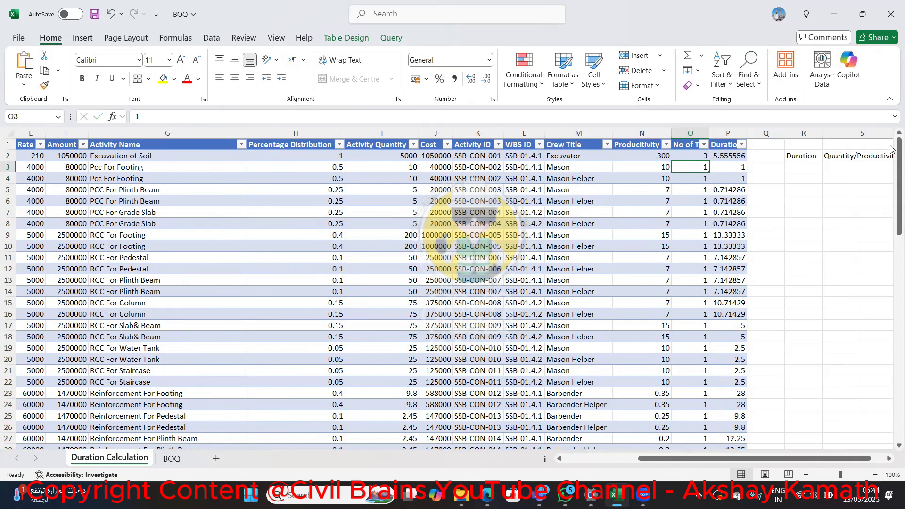
Set the No of Teams to 4 for the RCC For Footing and RCC For Pedestal rows, O9 to O12
key("Down")
key("Down")
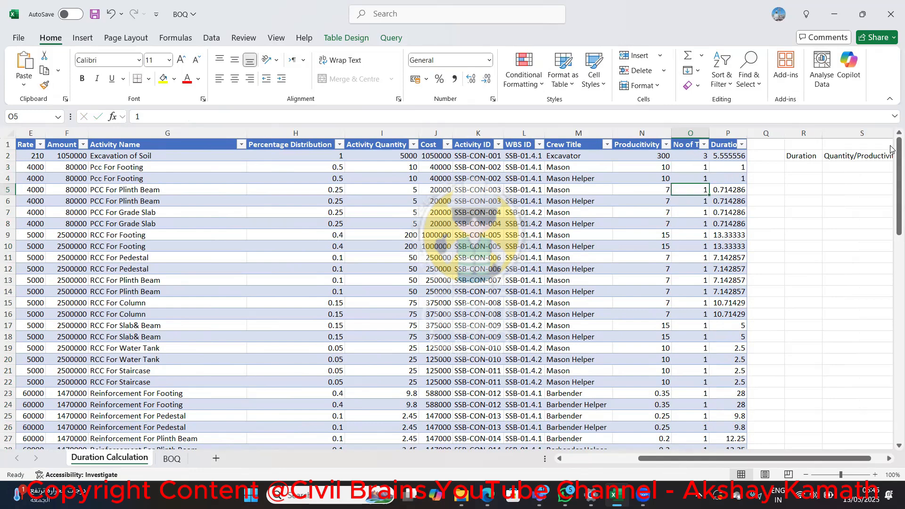
key("Down")
key("Down")
key("Down")
key("Down")
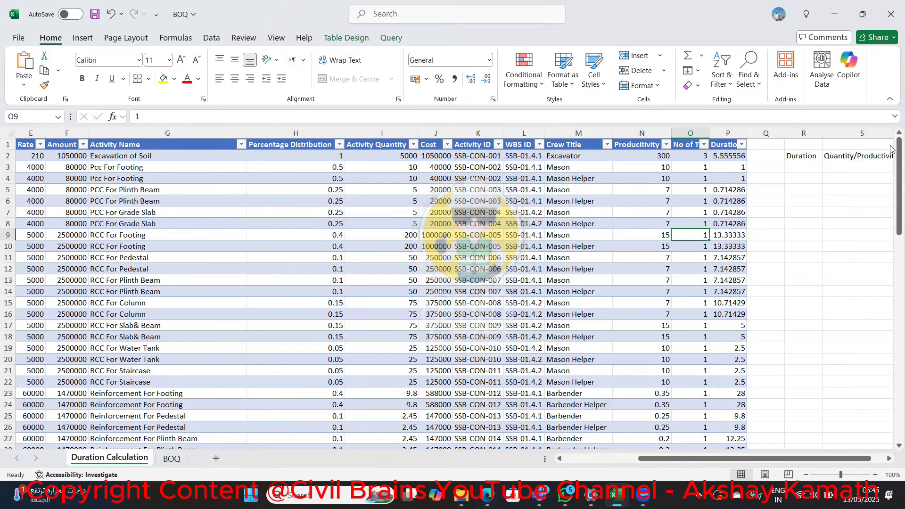
type("4")
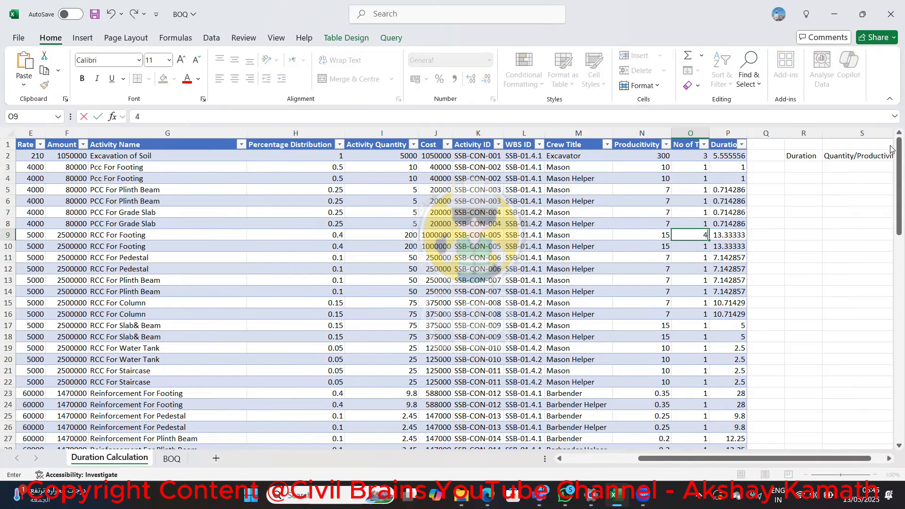
key("Return")
type("4")
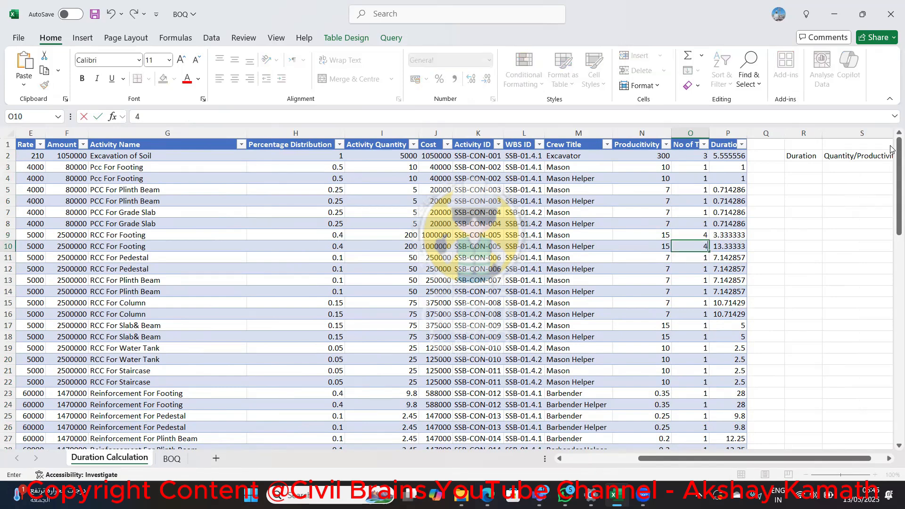
key("Return")
type("4")
key("Return")
type("4")
Set the No of Teams to 4 for the RCC For Plinth Beam and RCC For Column rows, O13 to O16
key("Return")
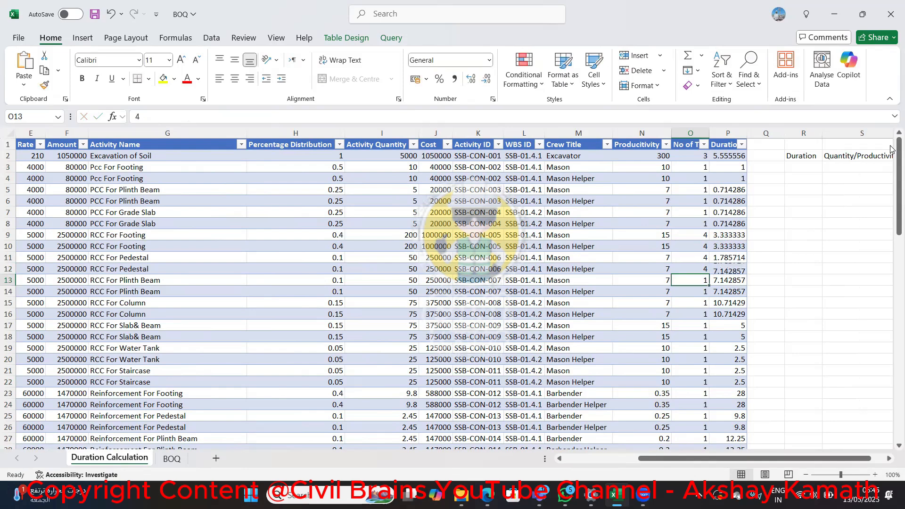
type("4")
key("Return")
type("4")
key("Return")
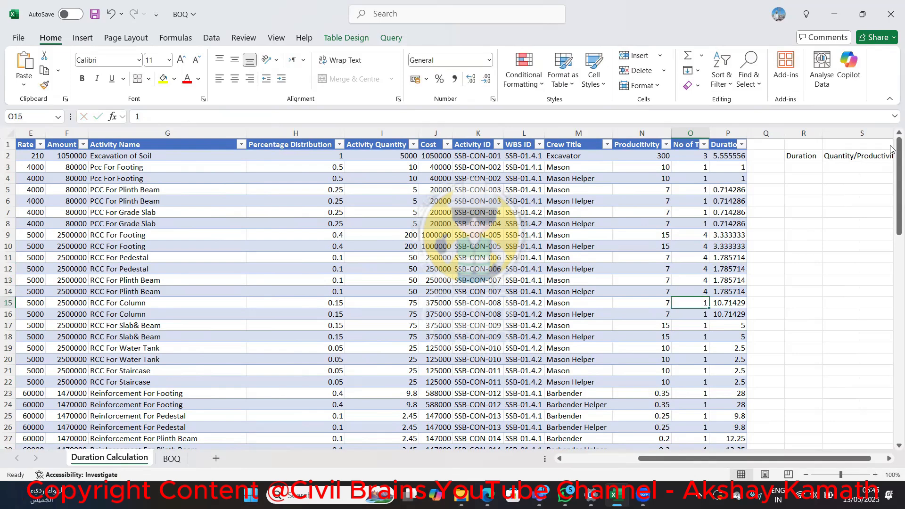
type("4")
key("Return")
type("4")
key("Return")
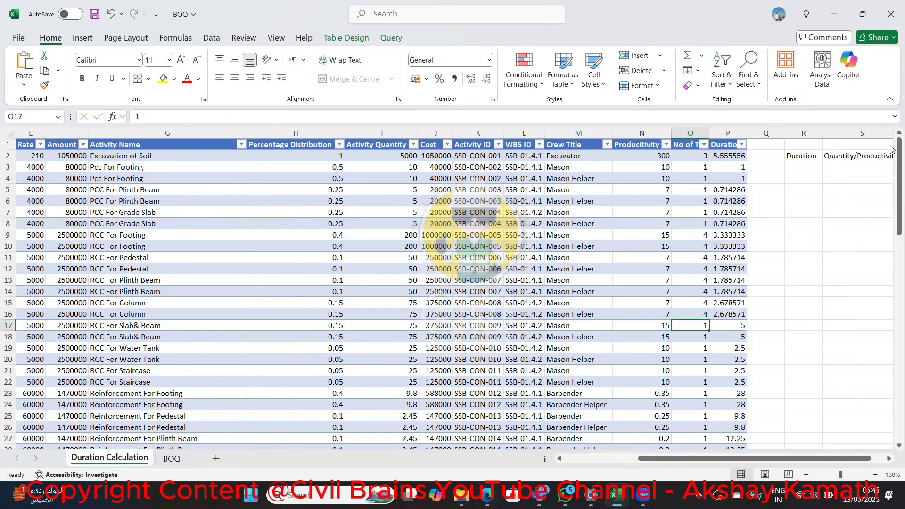
Review the team numbers and durations of the RCC rows from Footing to Column
key("Up")
key("Up")
key("Up")
key("Up")
key("Up")
key("Up")
key("Up")
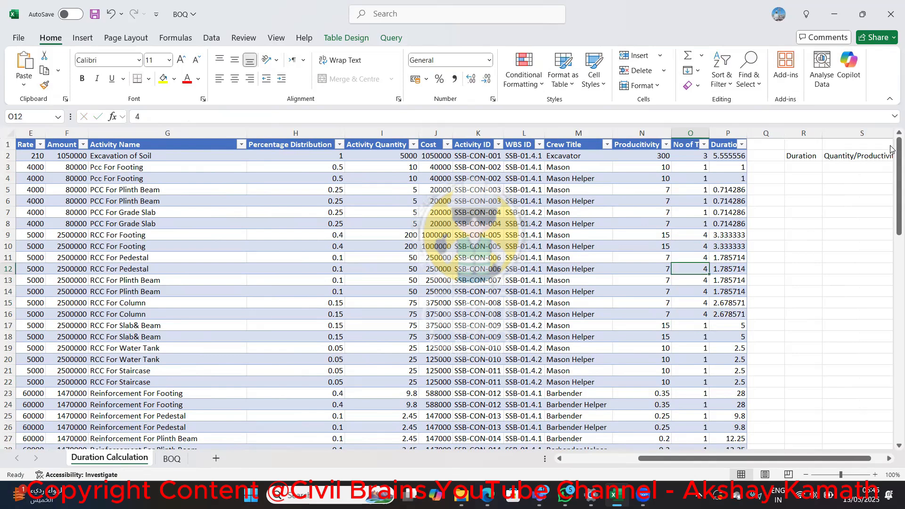
key("Up")
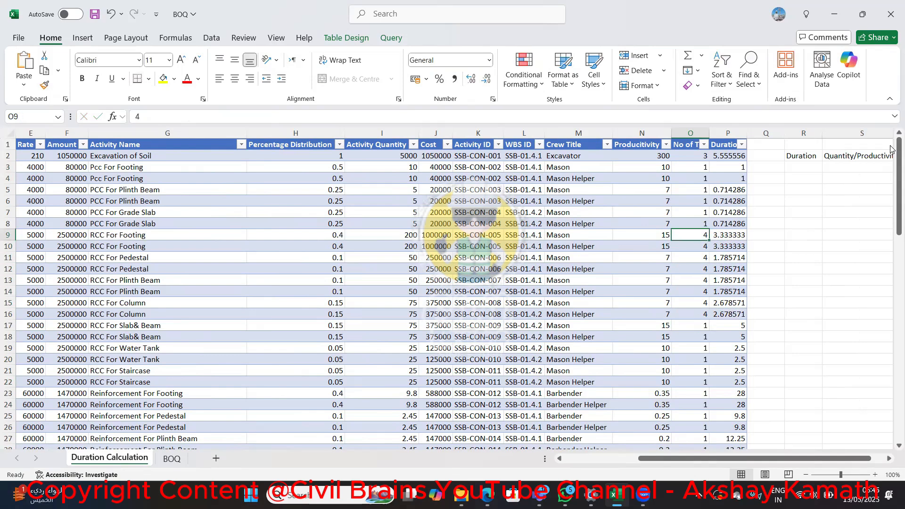
key("Down")
key("Down")
key("Down")
key("Down")
key("Down")
key("Down")
key("Down")
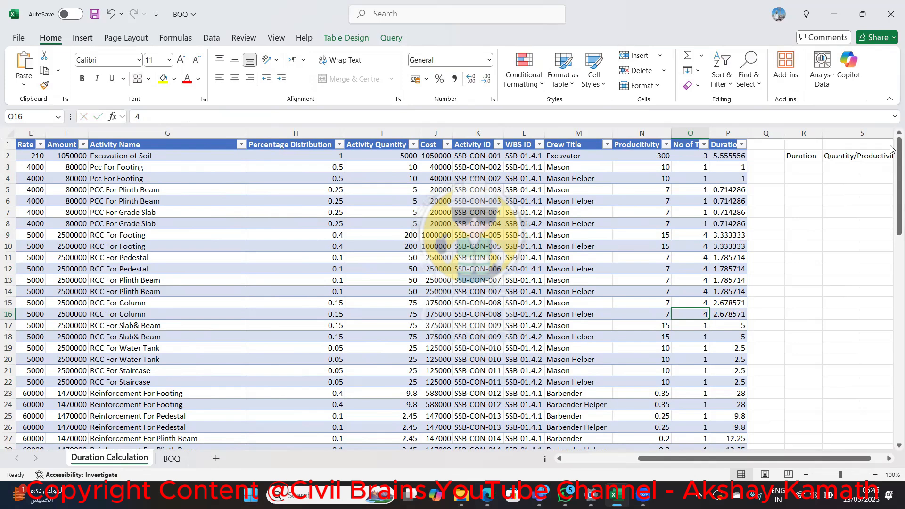
Set the No of Teams to 4 for both RCC For Slab& Beam rows, O17 and O18
key("Down")
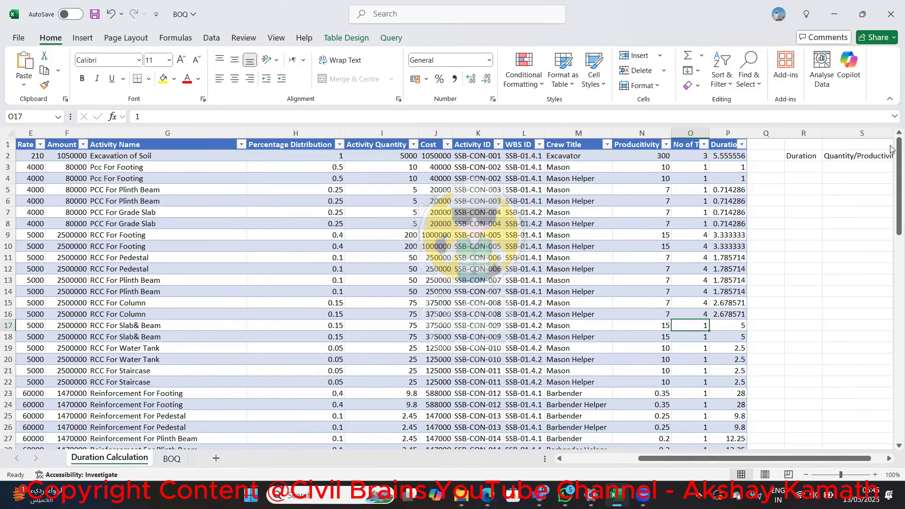
type("4")
key("Return")
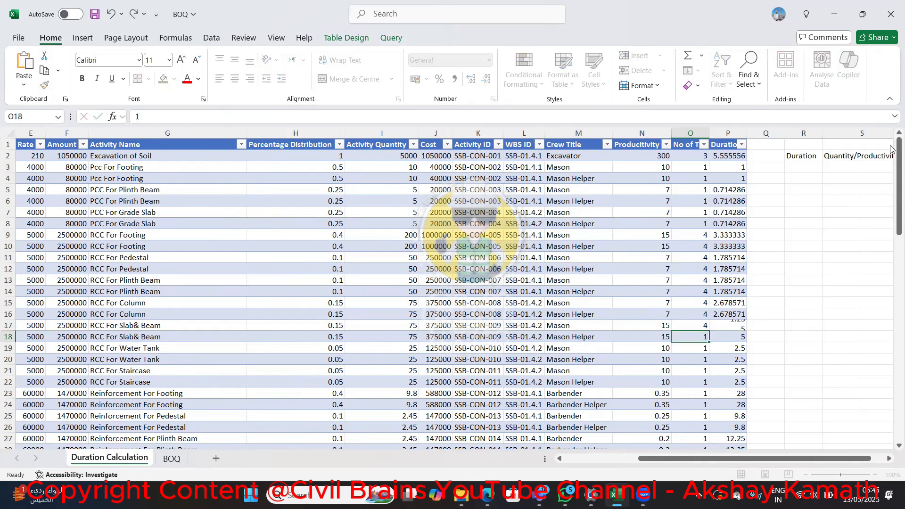
type("4")
key("Return")
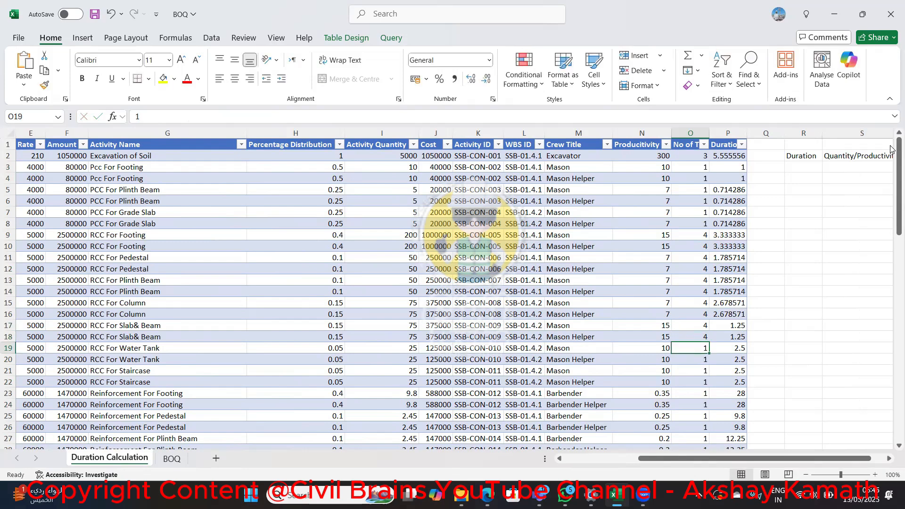
Set the No of Teams to 4 for the RCC For Water Tank and RCC For Staircase rows, O19 to O22
type("4")
key("Return")
type("4")
key("Return")
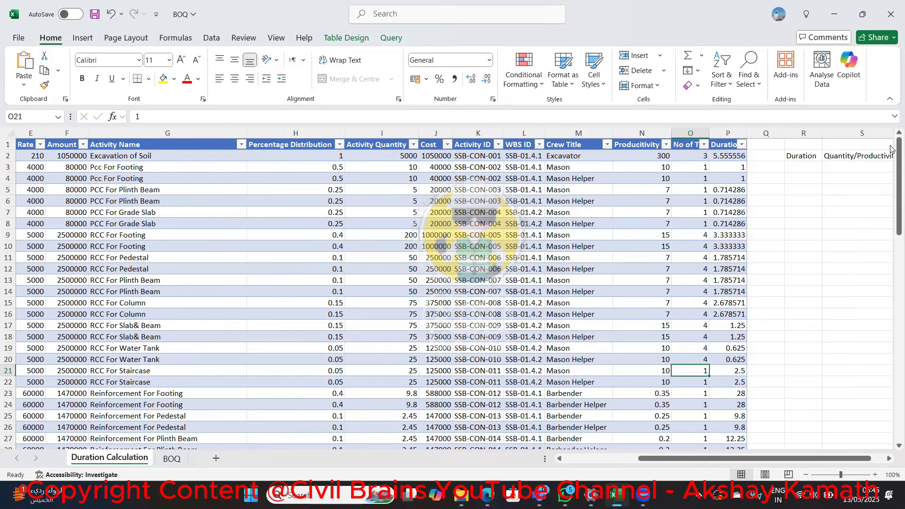
type("4")
key("Return")
type("4")
key("Return")
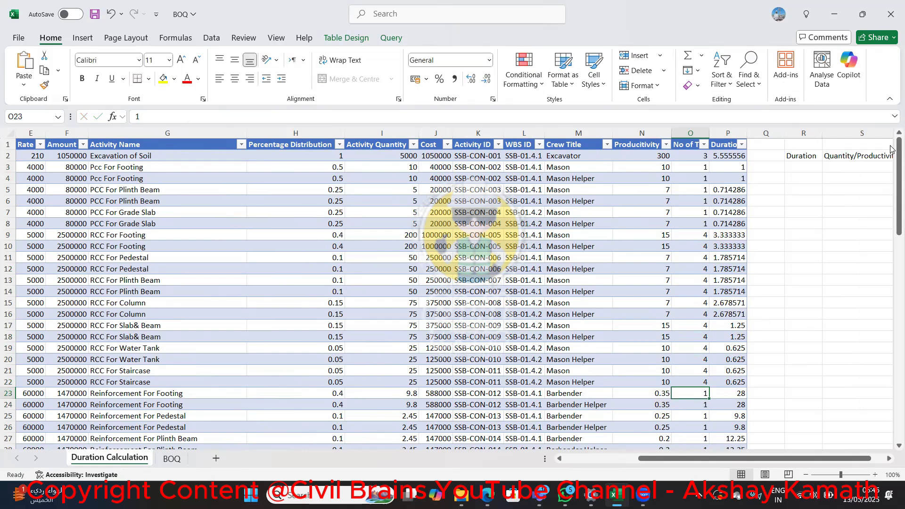
Set the No of Teams to 5 for both Reinforcement For Footing rows, O23 and O24
type("5")
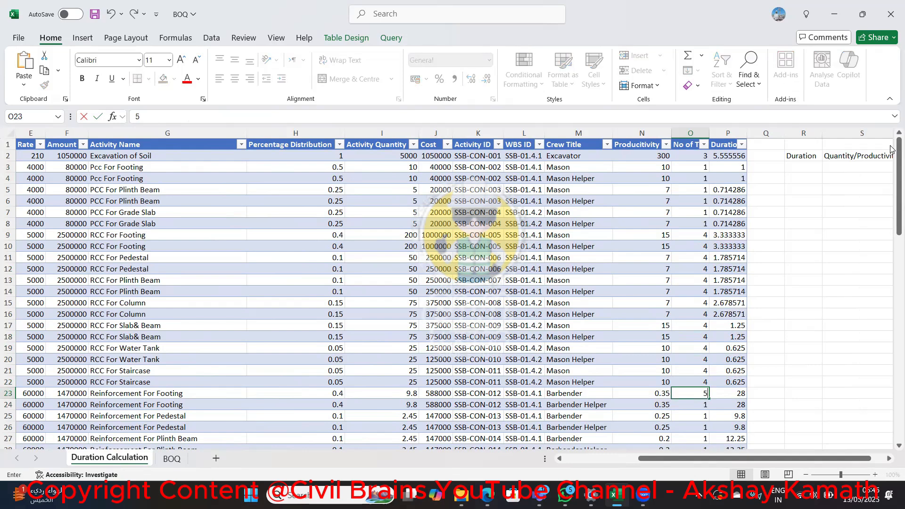
key("Return")
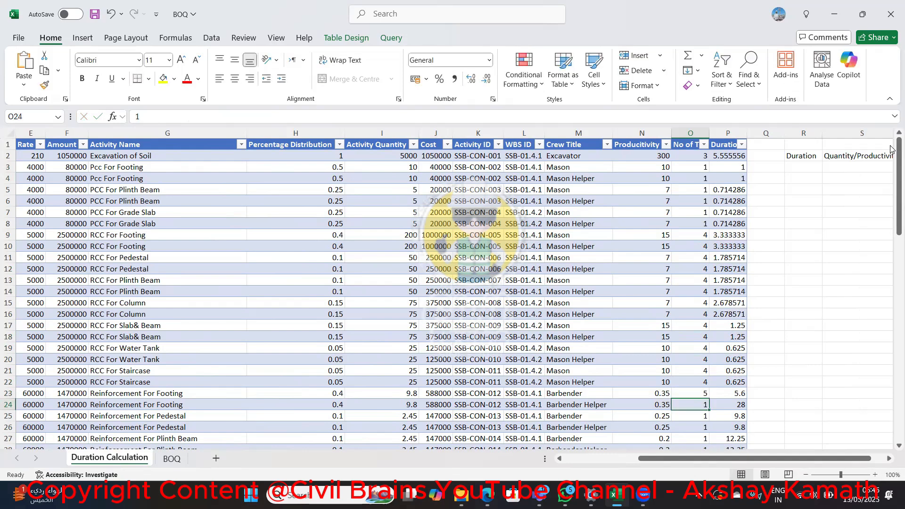
key("Up")
key("Down")
type("5")
key("Return")
Set the No of Teams to 5 for both Reinforcement For Pedestal rows, O25 and O26
key("Down")
type("5")
key("Return")
key("Up")
key("Up")
type("5")
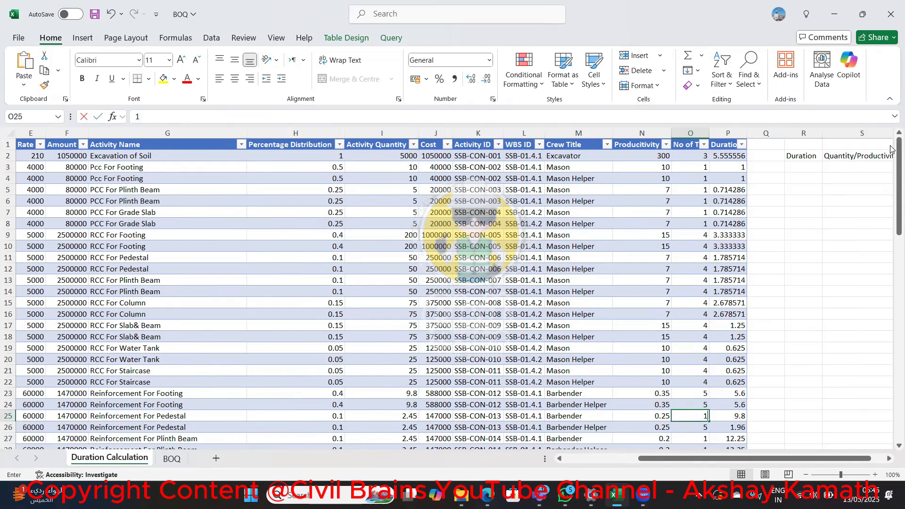
key("Return")
Set the No of Teams to 5 for both Reinforcement For Plinth Beam rows, O27 and O28
key("Down")
type("5")
key("Return")
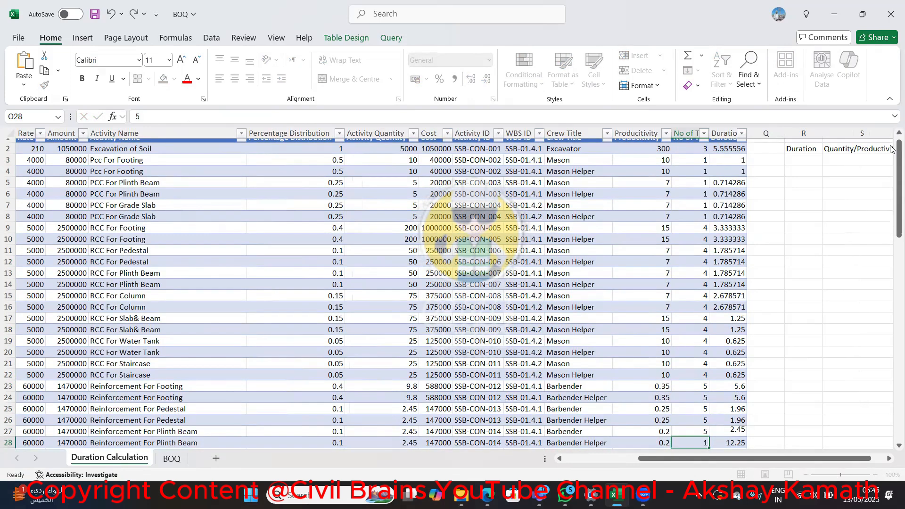
type("5")
key("Return")
Set the No of Teams to 5 for the Reinforcement For Column and Reinforcement For Slab& Beam rows, O29 to O32
type("5")
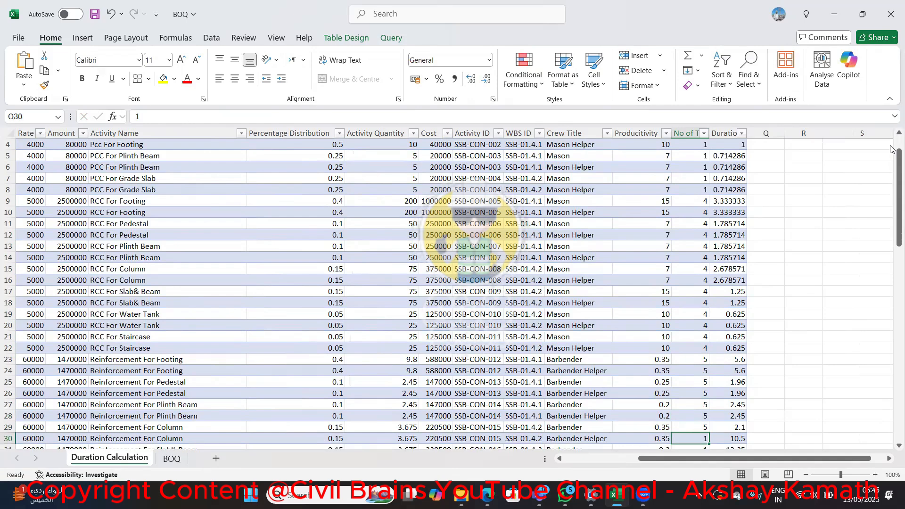
key("Return")
type("5")
key("Return")
type("5")
key("Return")
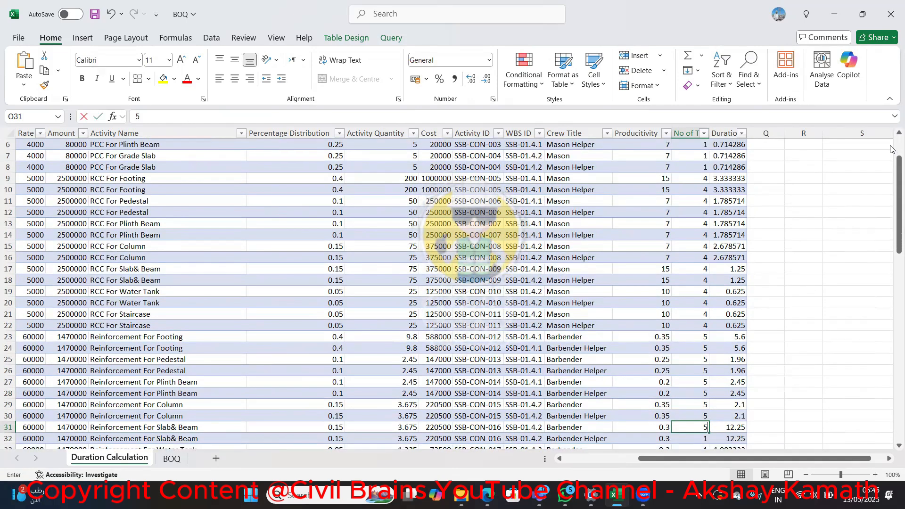
type("5")
key("Return")
Set the No of Teams to 5 for the Reinforcement For Water Tank and Reinforcement For Staircase rows, O33 to O36
type("5")
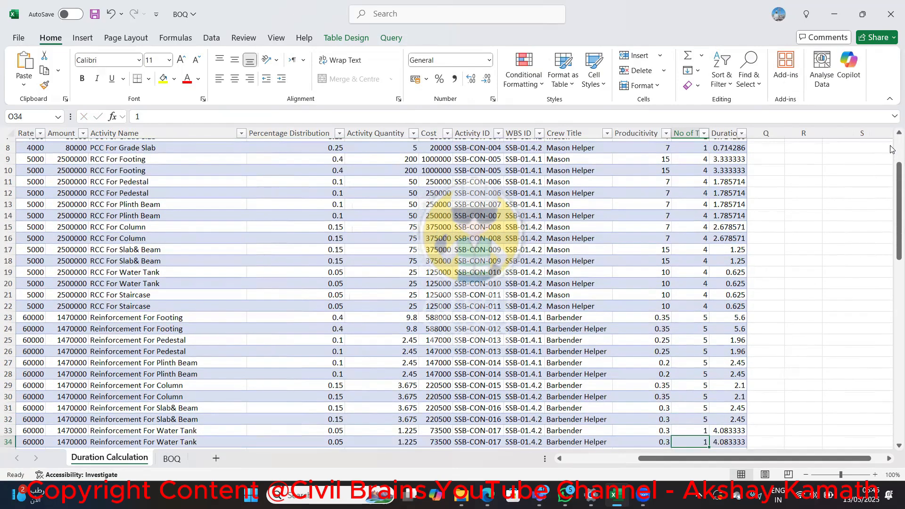
key("Return")
type("5")
key("Return")
key("Return")
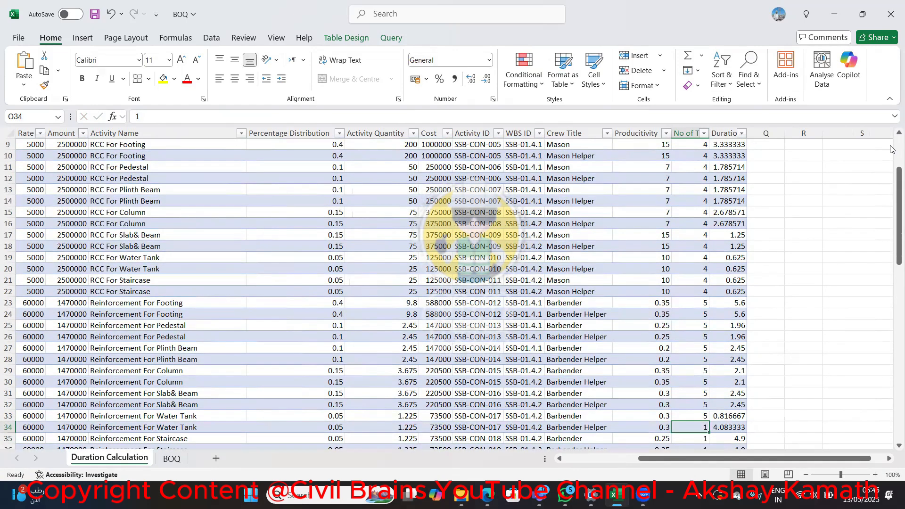
key("Up")
type("5")
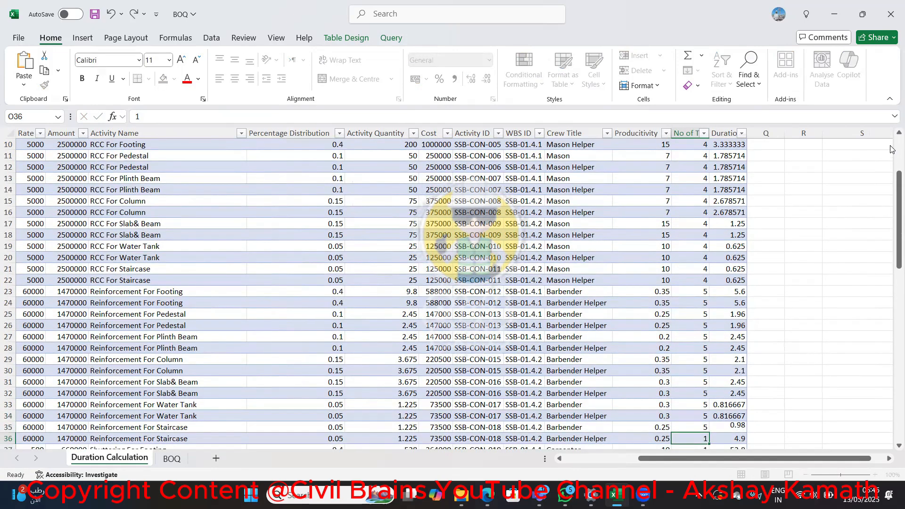
key("Return")
type("5")
key("Return")
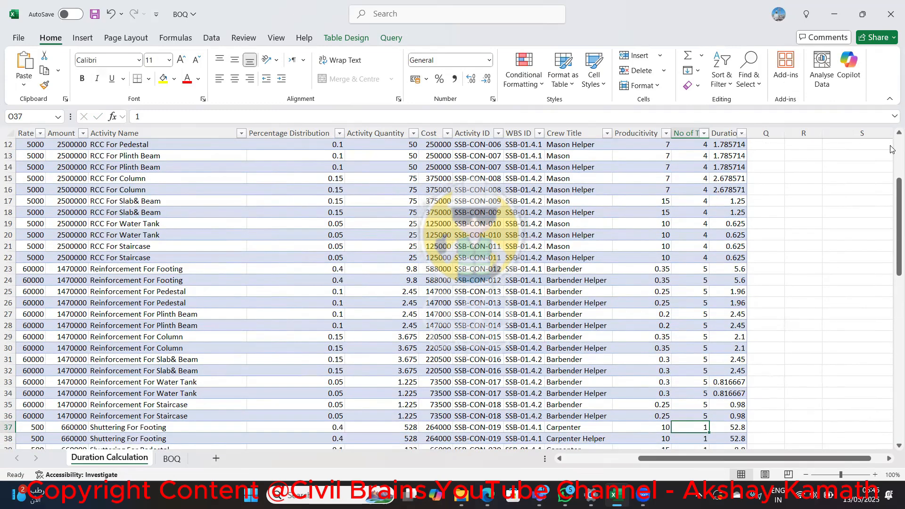
Set the No of Teams to 6 for the Shuttering For Footing and Shuttering For Pedestal rows, O37 to O40
type("6")
key("Return")
type("6")
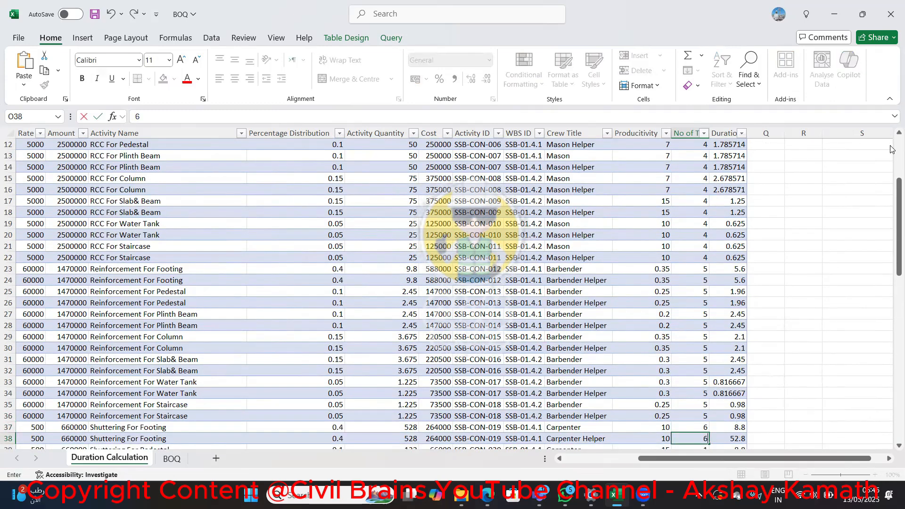
key("Return")
type("6")
key("Return")
type("6")
key("Return")
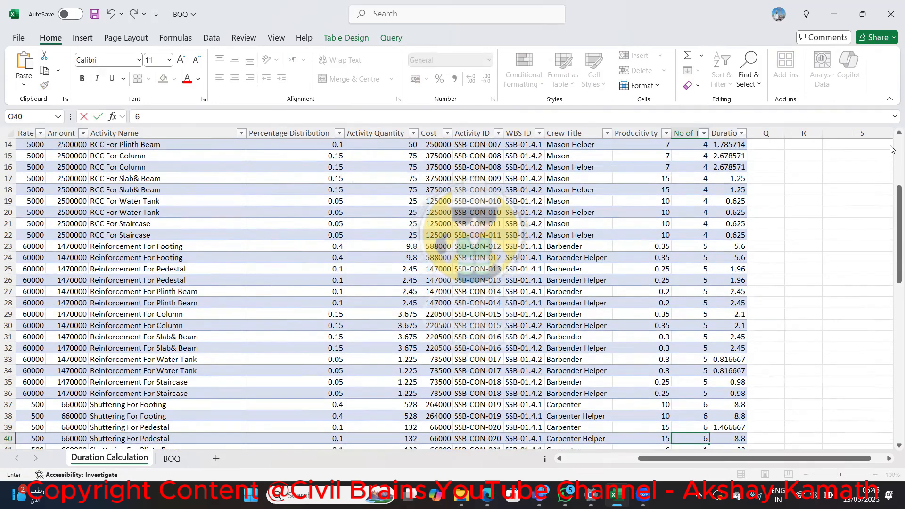
Set the No of Teams to 6 for the Shuttering For Plinth Beam and Shuttering For Column rows, O41 to O44
type("16")
key("Return")
type("6")
key("Return")
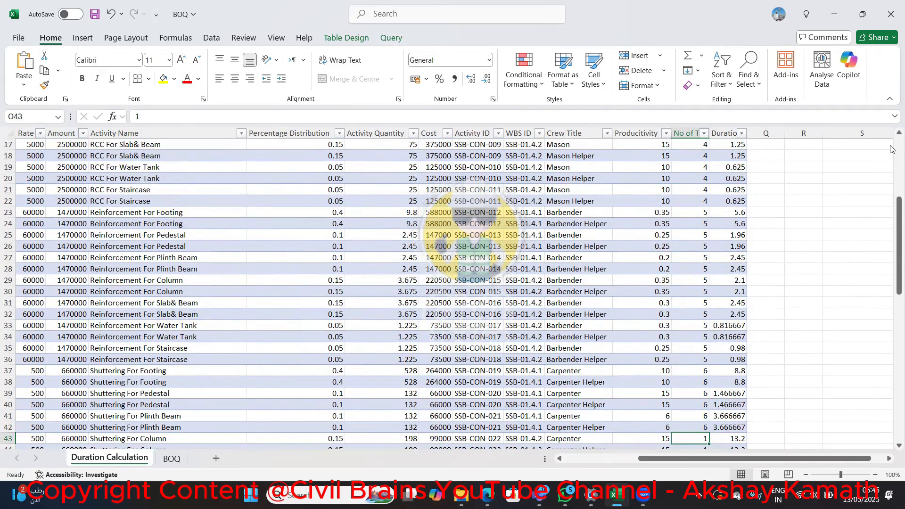
type("6")
key("Return")
type("6")
key("Return")
Set the No of Teams to 6 for the Shuttering For Slab& Beam and Shuttering For Water Tank rows, O45 to O48
type("6")
key("Return")
type("6")
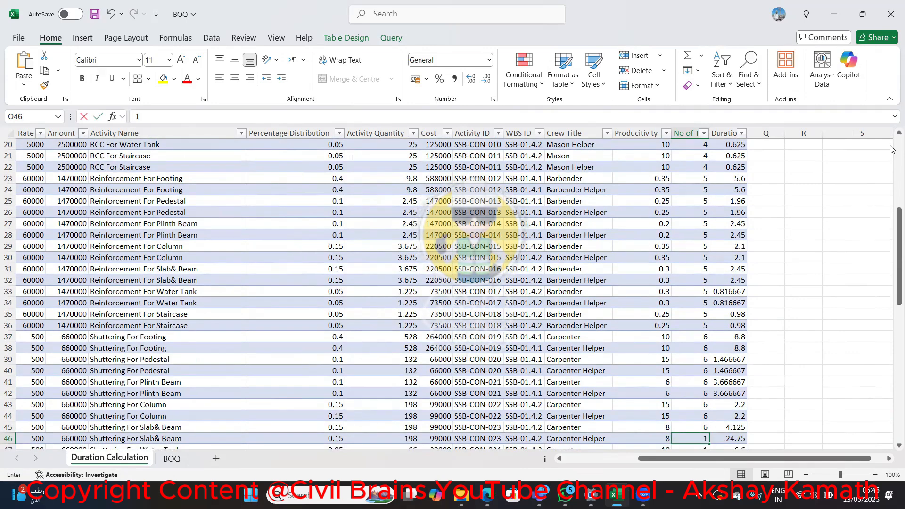
key("Return")
type("16")
key("Return")
type("6")
key("Return")
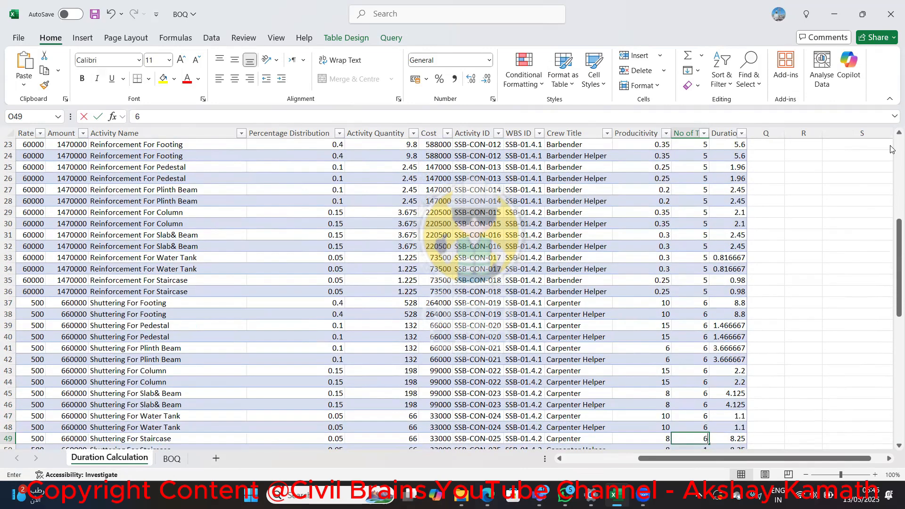
Set the No of Teams to 6 for both Shuttering For Staircase rows, O49 and O50
type("646")
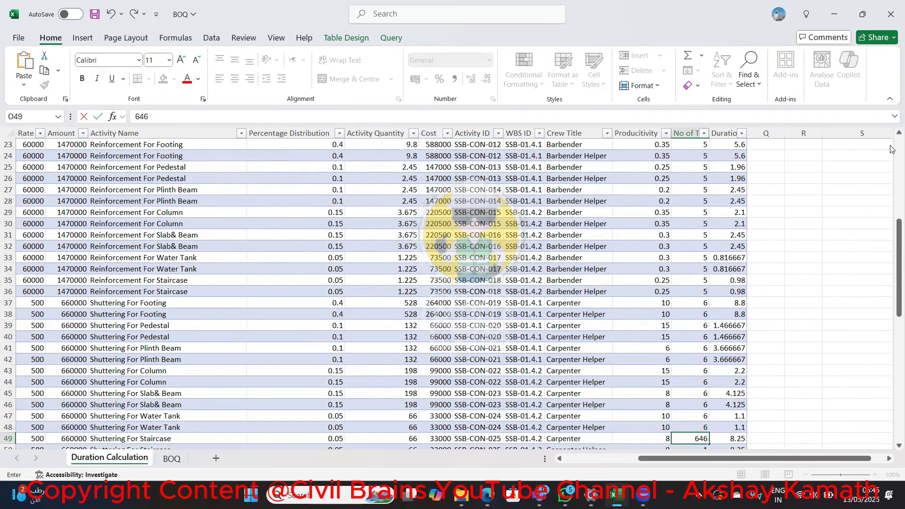
key("BackSpace")
key("Return")
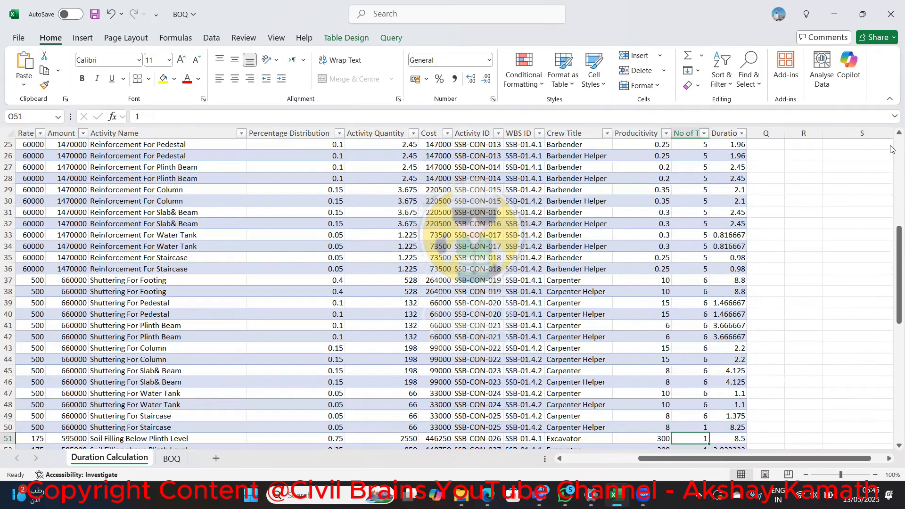
type("6")
key("Return")
key("Return")
key("Return")
key("Return")
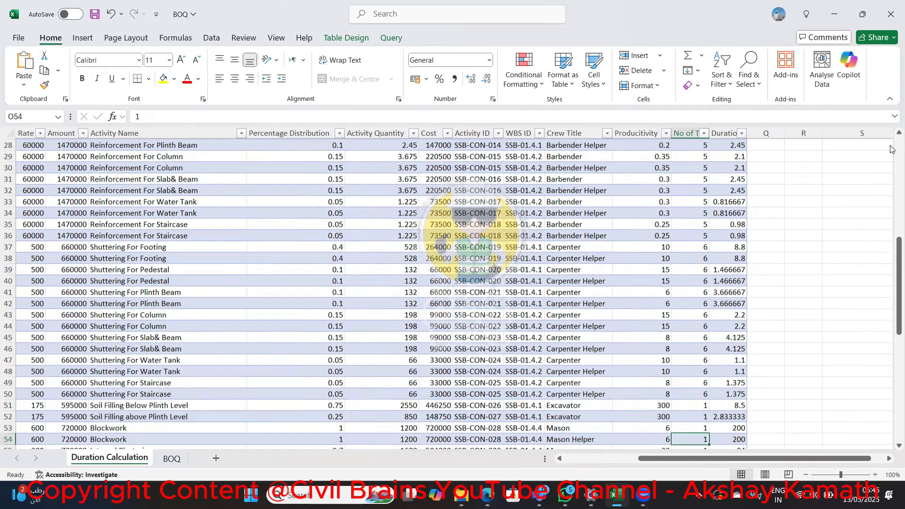
Review the team numbers and durations of the Soil Filling and Blockwork rows
key("Down")
key("Up")
key("Up")
key("Up")
key("Up")
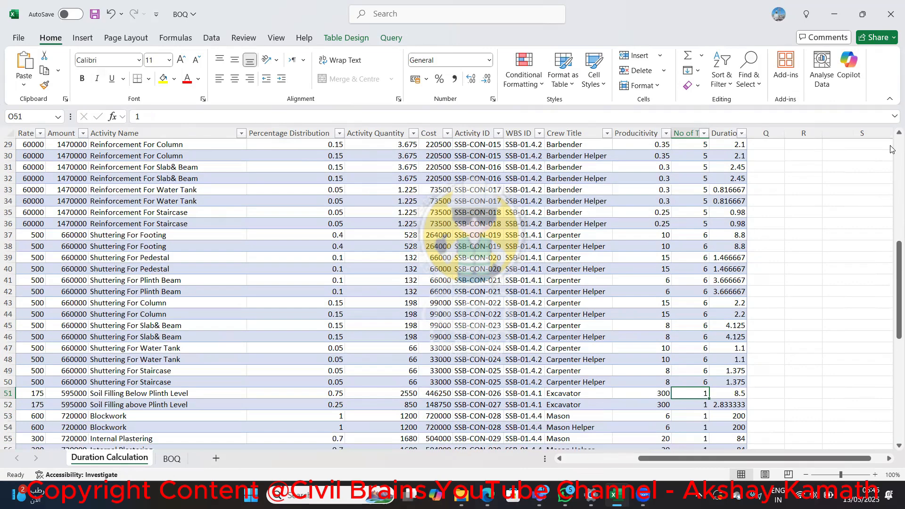
scroll(892, 149, "up", 9)
scroll(892, 226, "down", 10)
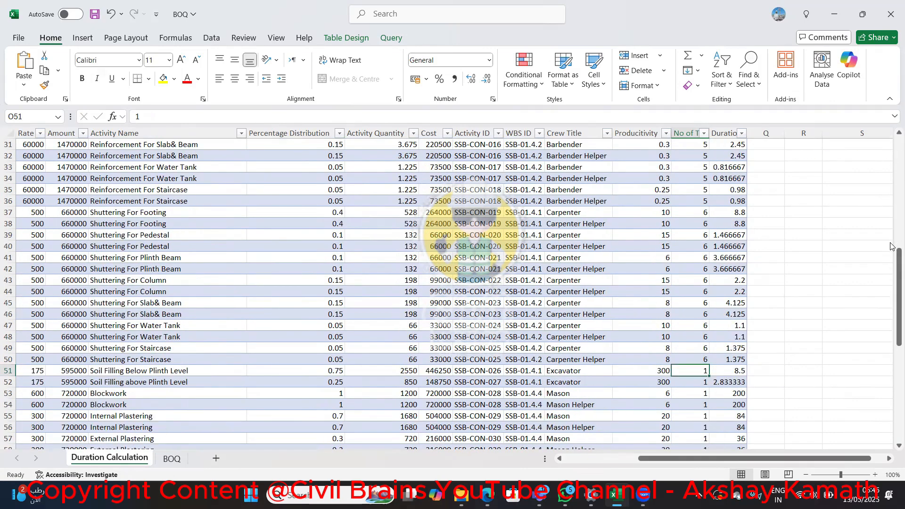
key("Down")
key("Down")
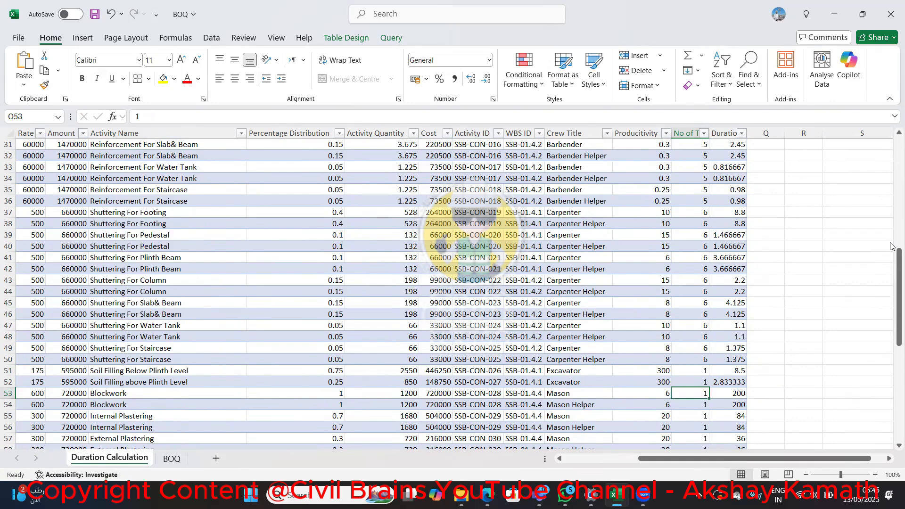
Set the No of Teams to 3 for the Soil Filling Below Plinth Level and above Plinth Level rows, O51 and O52
key("Up")
key("Up")
key("Up")
key("Down")
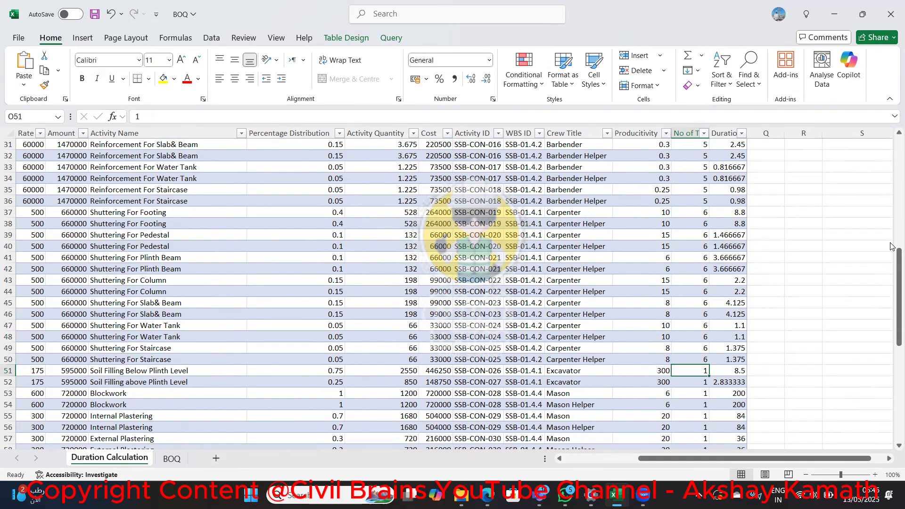
type("3")
key("Return")
type("3")
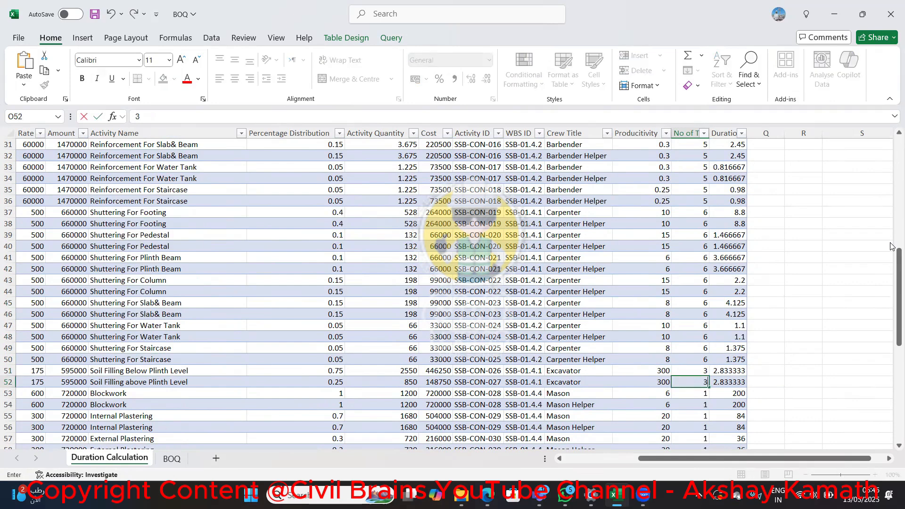
key("Return")
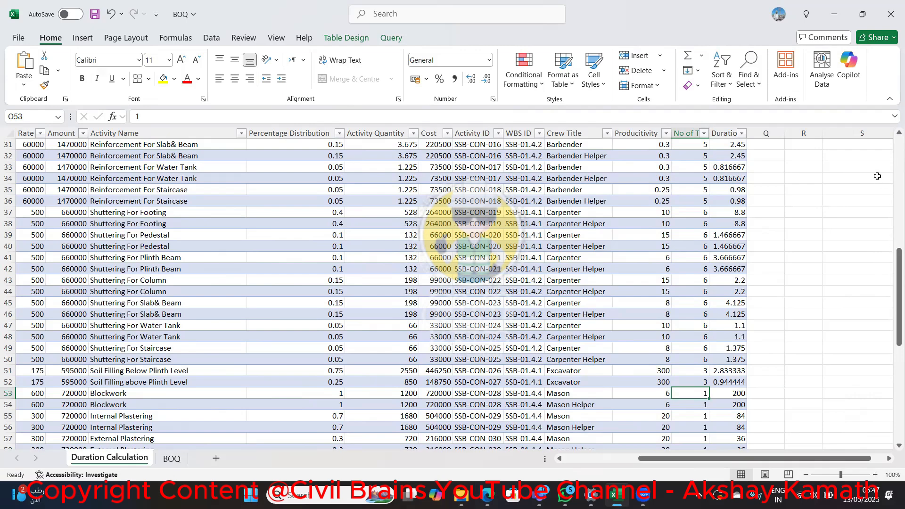
Try 4 and 8 as the No of Teams for the Blockwork Mason row, O53
scroll(682, 221, "up", 9)
scroll(683, 221, "down", 14)
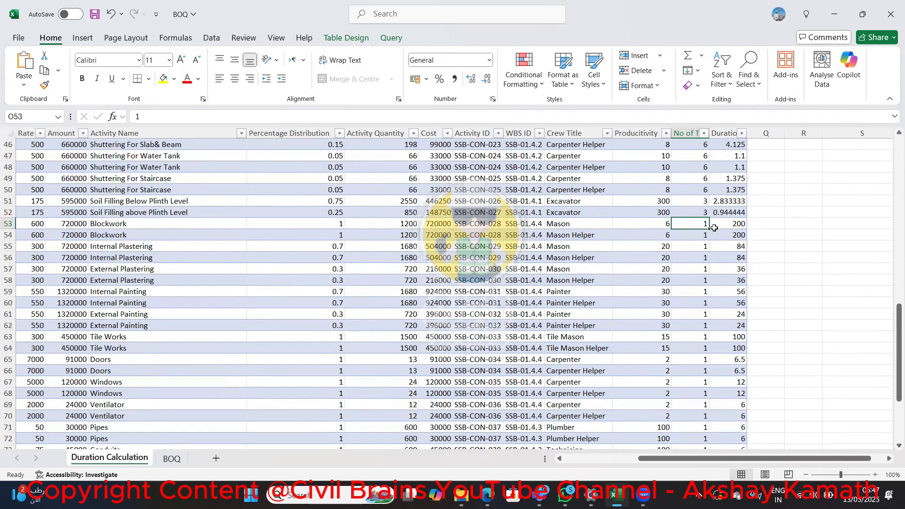
type("4")
key("Return")
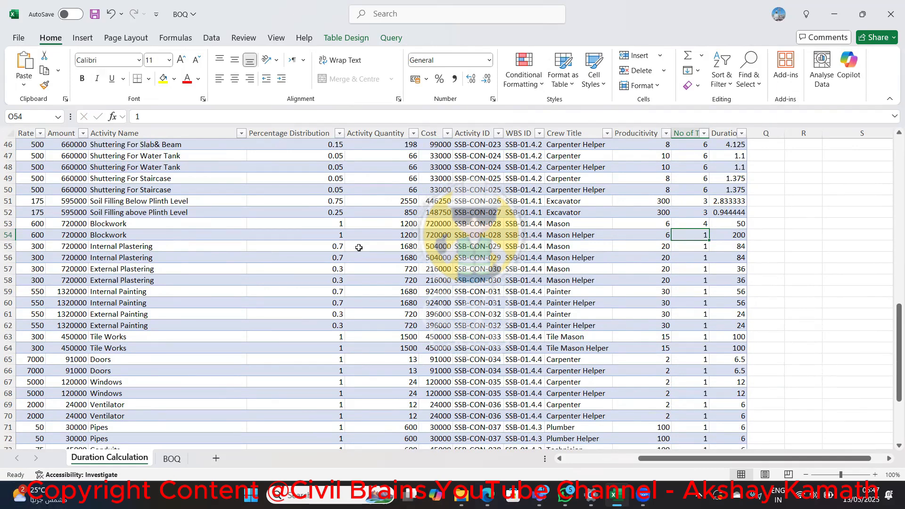
key("Up")
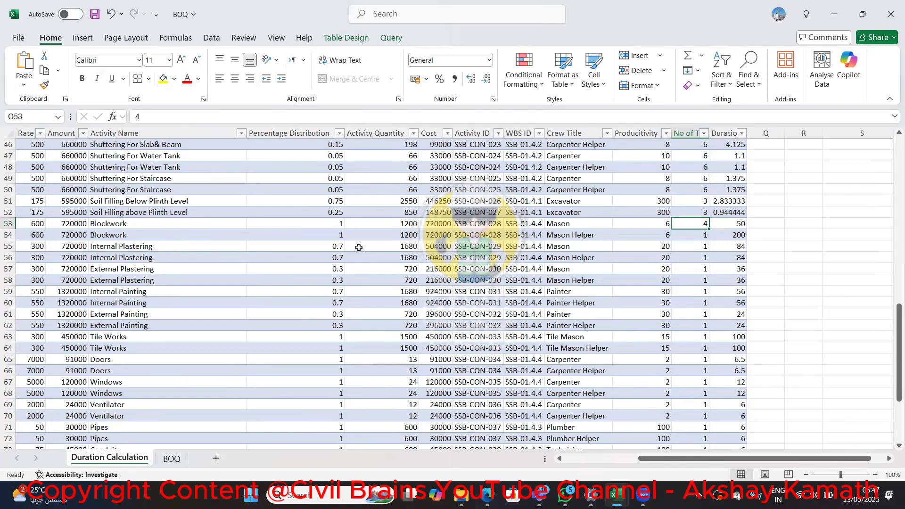
type("8")
key("Return")
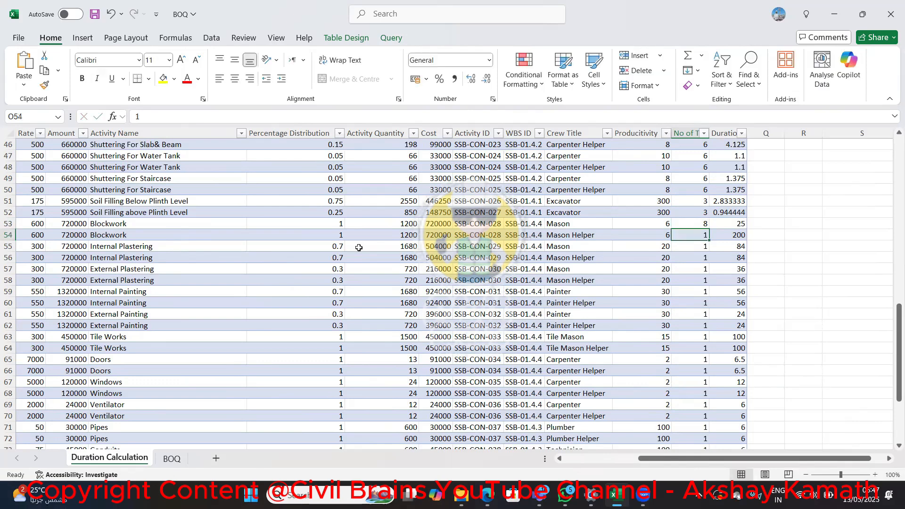
Set the No of Teams to 10 for both Blockwork rows, O53 and O54
key("Up")
type("10")
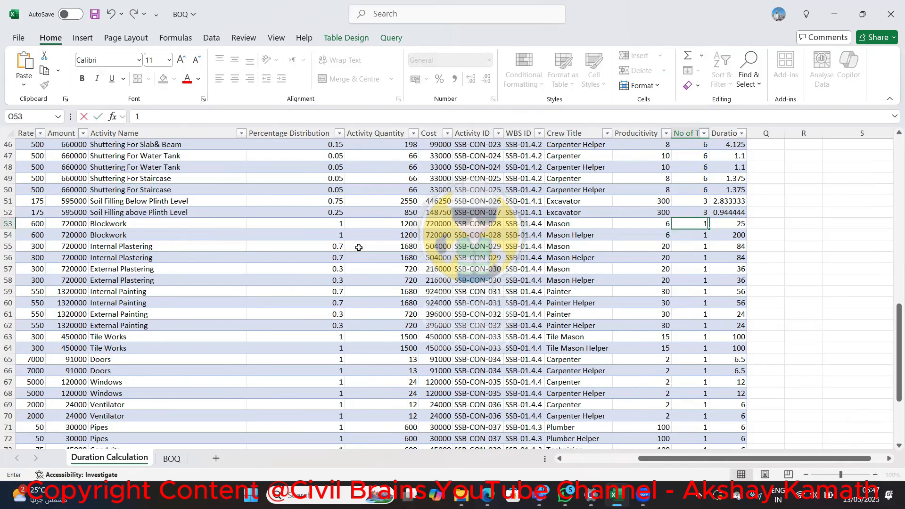
key("Return")
type("10")
key("Return")
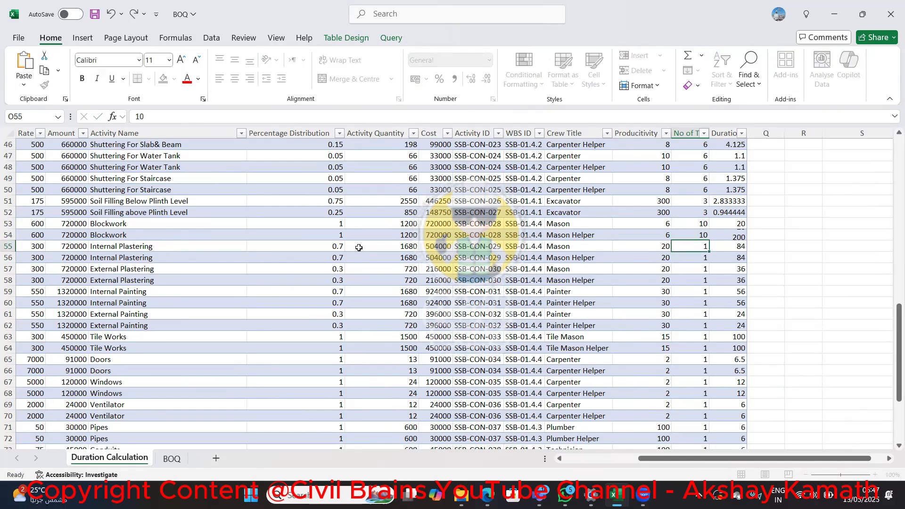
Set the No of Teams to 10 for the Internal Plastering and External Plastering rows, O55 to O58
type("10")
key("Return")
type("10")
key("ctrl+Return")
key("Return")
type("10")
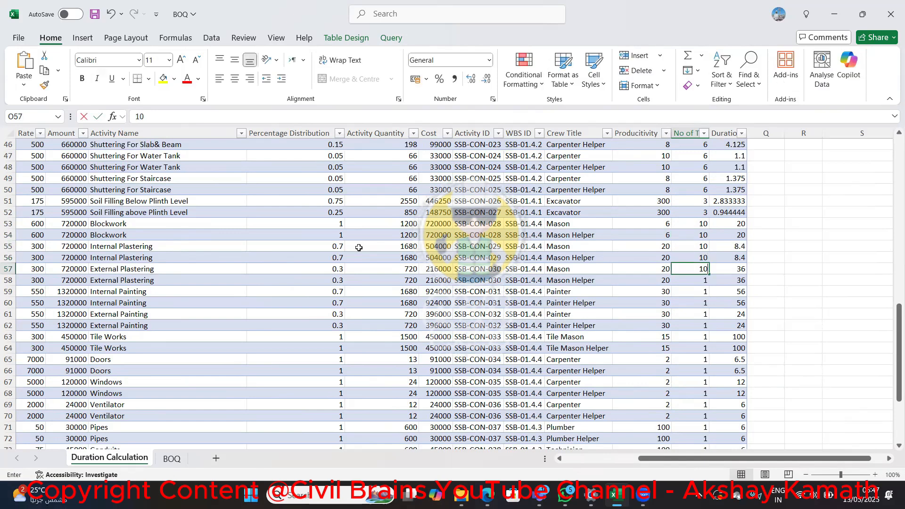
key("Return")
type("10")
key("Return")
Set the No of Teams to 10 for both Internal Painting rows, O59 and O60
type("10")
key("Return")
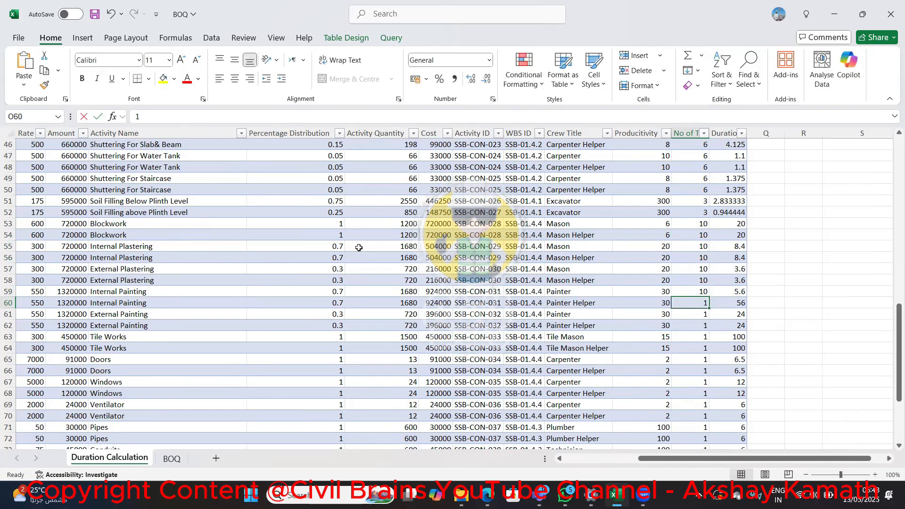
type("10")
key("Return")
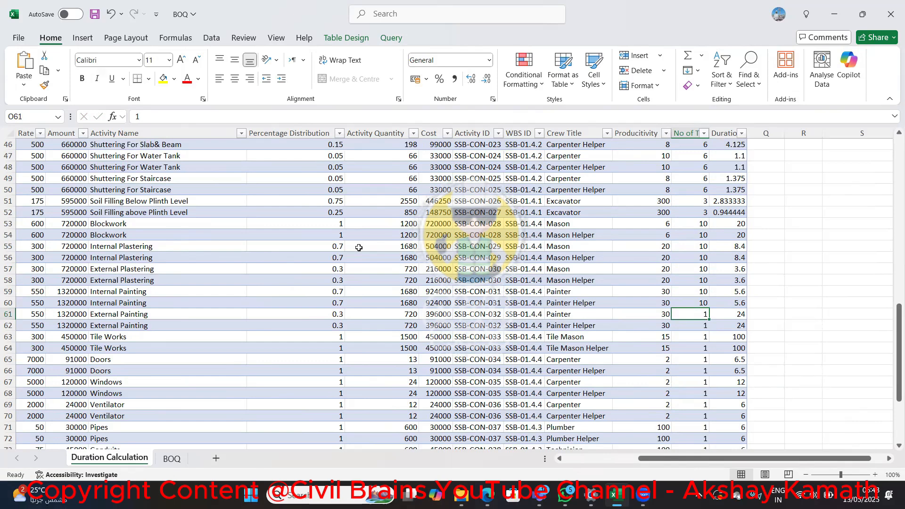
Review the team numbers of the Internal Painting rows and the quantity and cost of the External Painting row 61
key("Up")
key("Up")
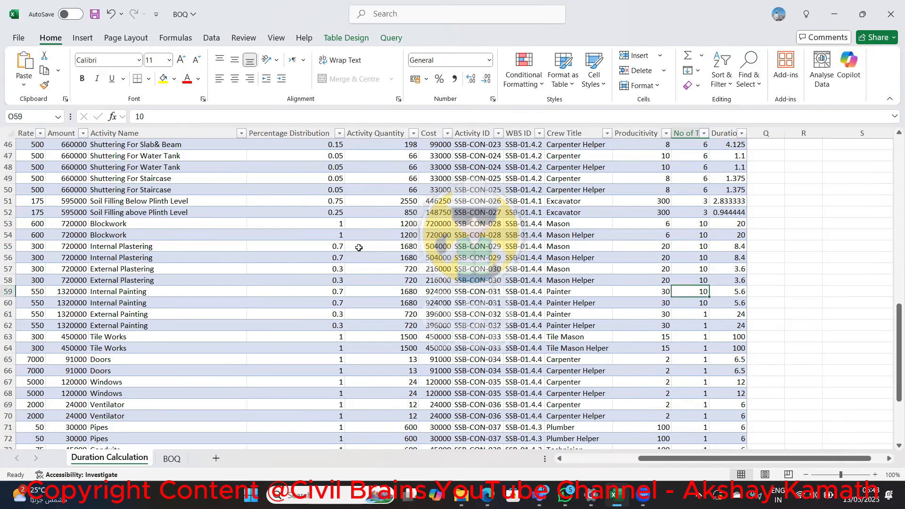
key("Down")
key("Down")
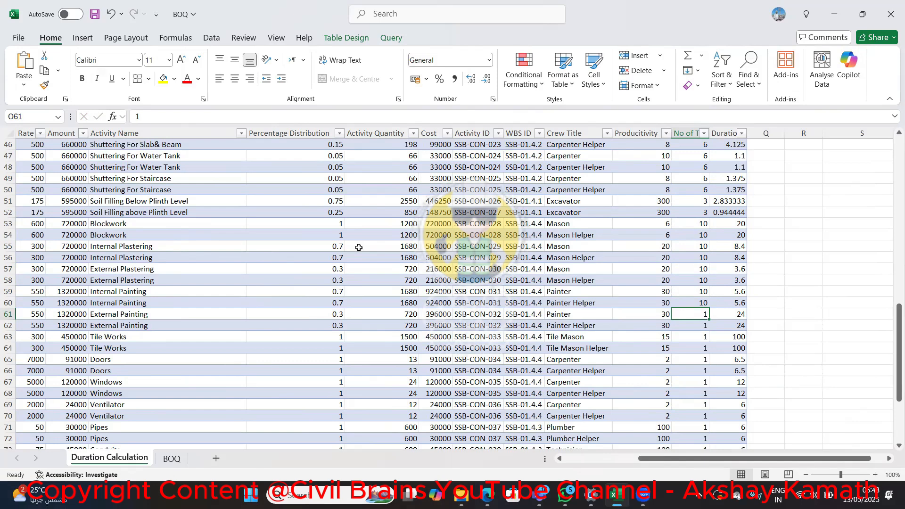
key("Left")
key("Left")
key("Left")
key("Left")
key("Left")
key("Left")
key("Left")
key("Left")
key("Left")
key("Left")
key("Left")
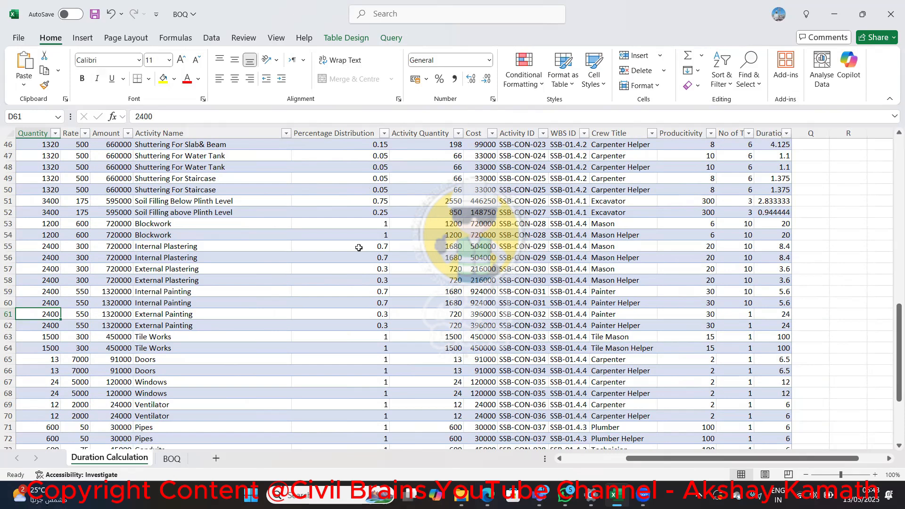
key("Right")
key("Right")
key("Right")
key("Right")
key("Right")
key("Right")
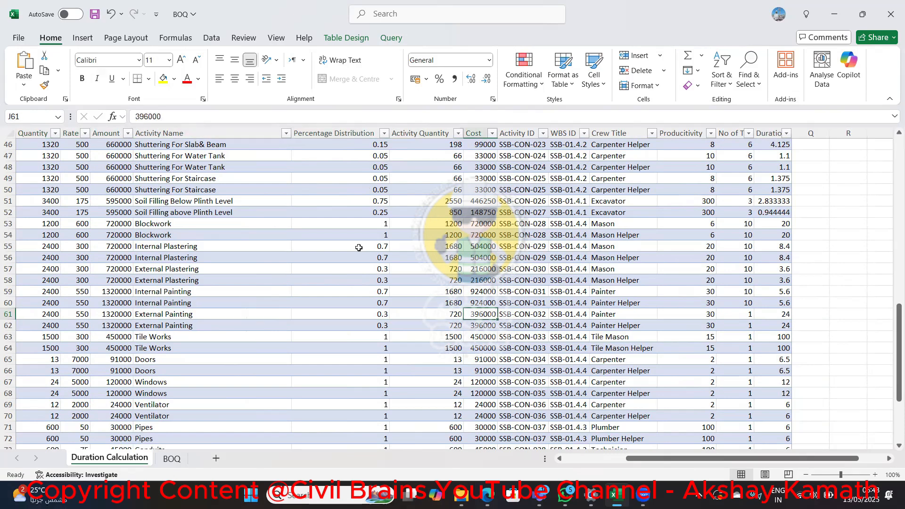
Set the No of Teams to 10 for both External Painting rows, O61 and O62
key("Right")
key("Right")
key("Right")
key("Right")
key("Right")
key("Left")
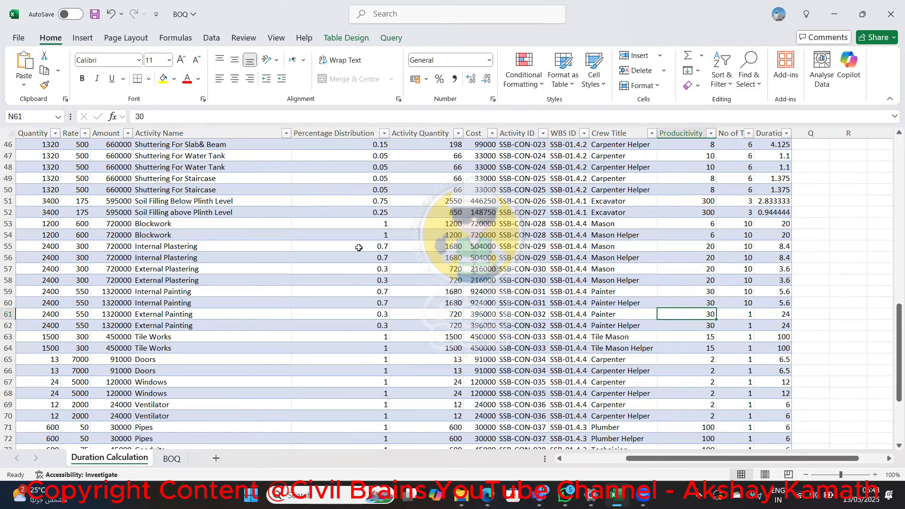
key("Right")
type("10")
key("Return")
type("1")
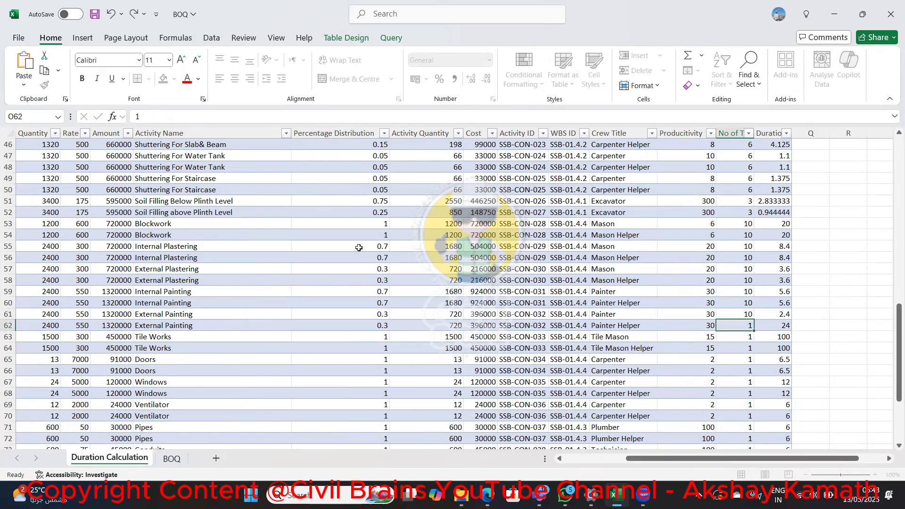
type("0")
key("Return")
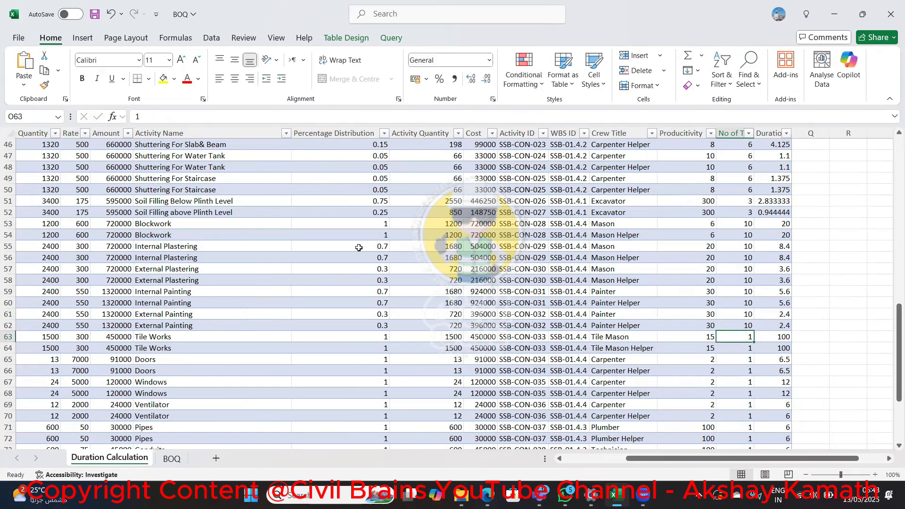
Recheck the team numbers of the plastering and painting rows and set the No of Teams to 10 for both Tile Works rows, O63 and O64
key("Up")
key("Up")
key("Up")
key("Up")
key("Up")
key("Up")
key("Up")
key("Up")
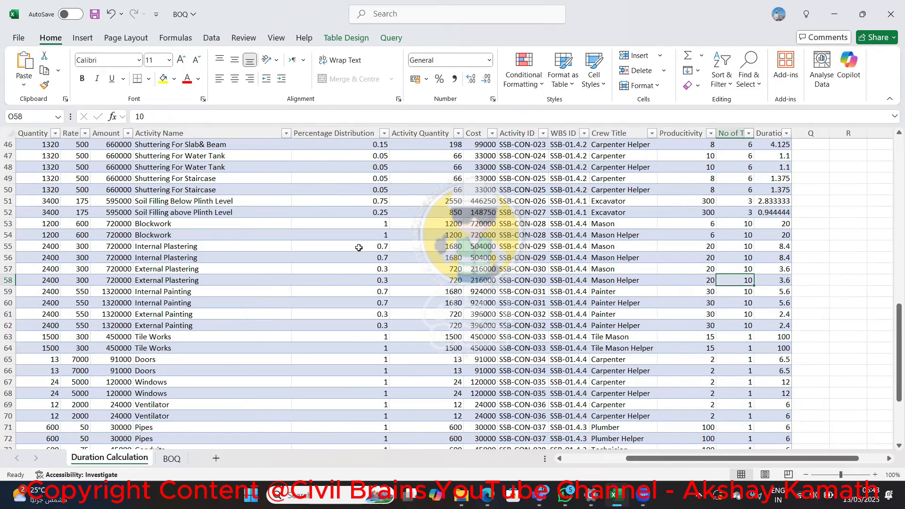
key("Down")
key("Down")
key("Down")
key("Down")
key("Down")
key("Down")
key("Down")
key("Down")
key("Down")
key("Down")
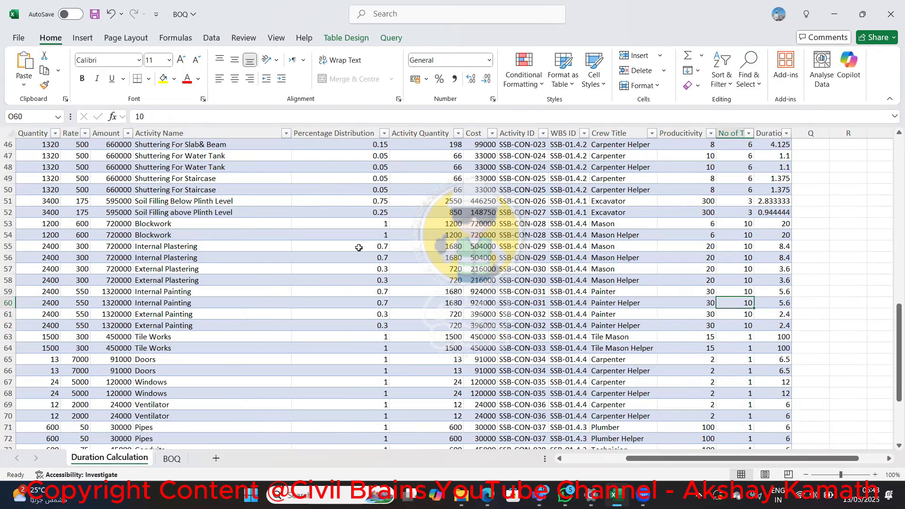
key("Up")
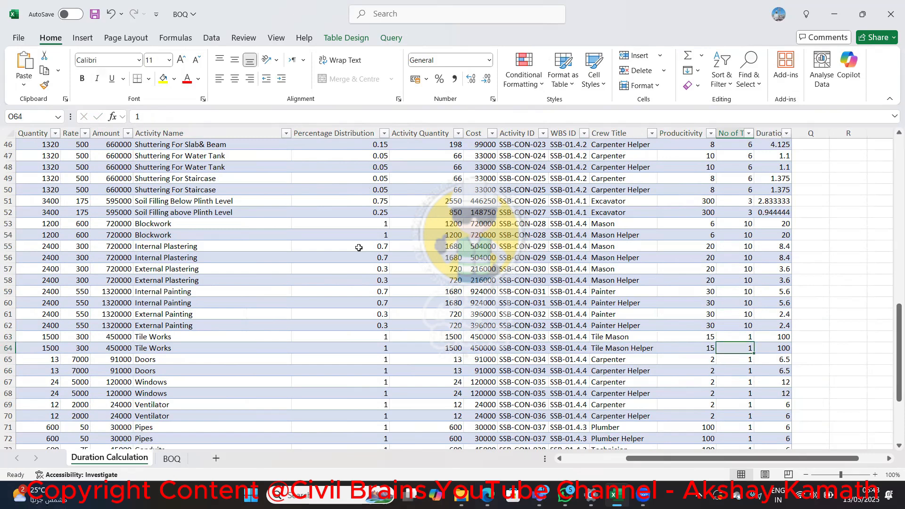
key("Up")
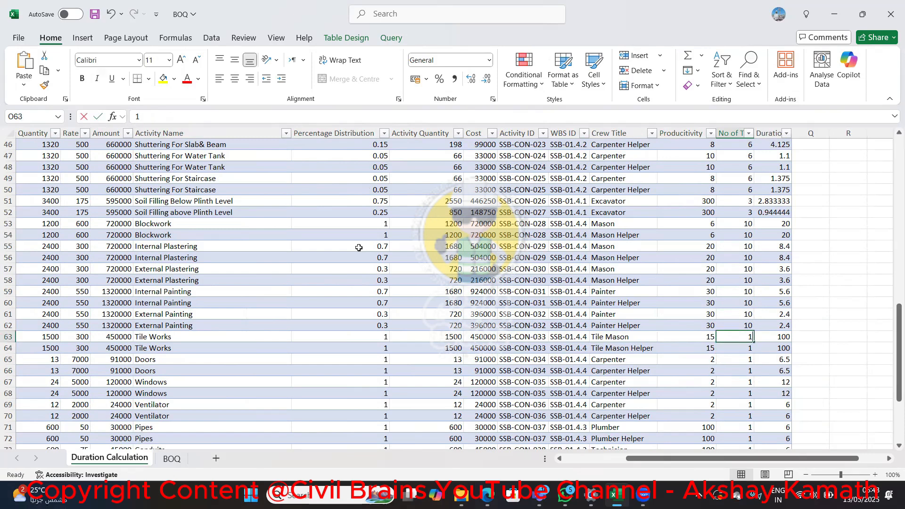
type("10")
key("Return")
type("10")
key("Return")
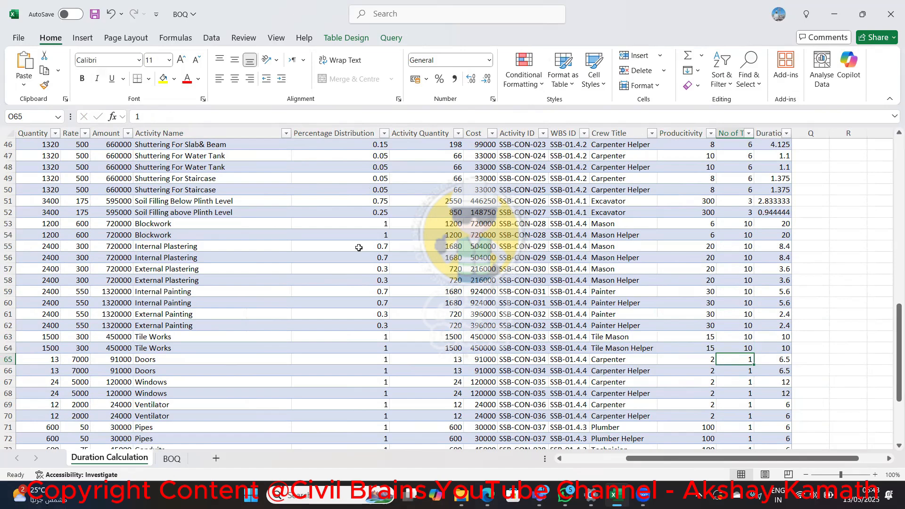
Set the No of Teams to 6 for both Doors rows, O65 and O66
scroll(359, 247, "up", 15)
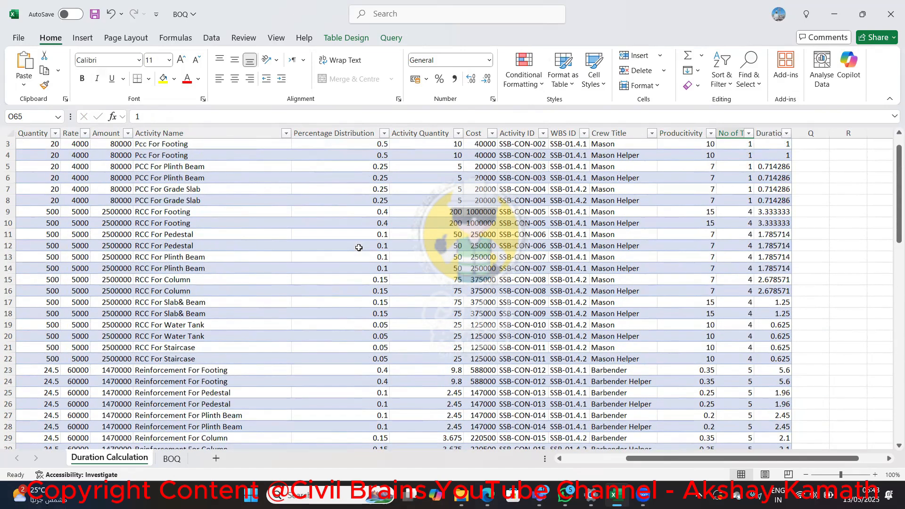
scroll(358, 247, "down", 18)
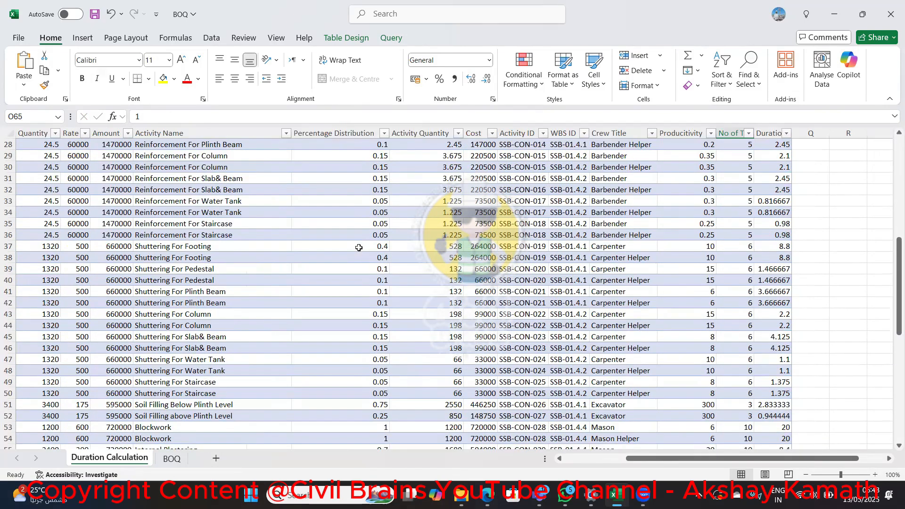
scroll(373, 239, "down", 1)
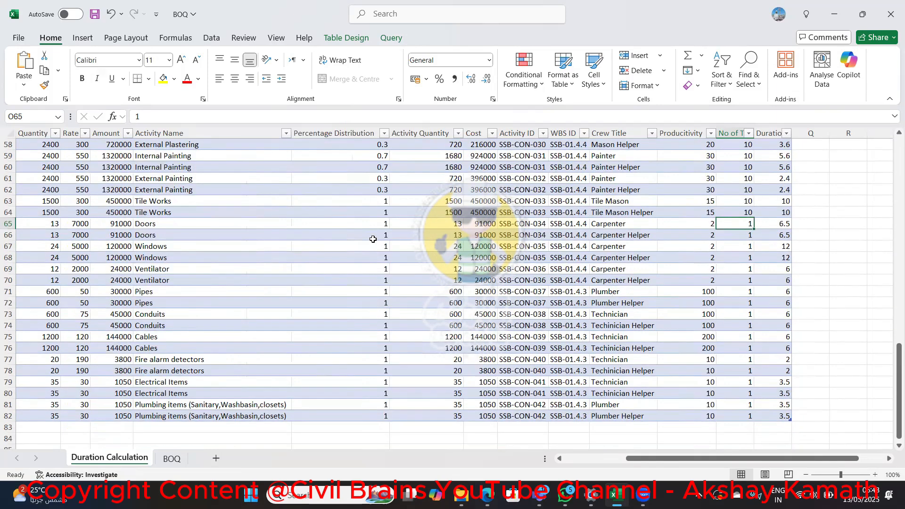
type("6")
key("Return")
type("6")
key("Return")
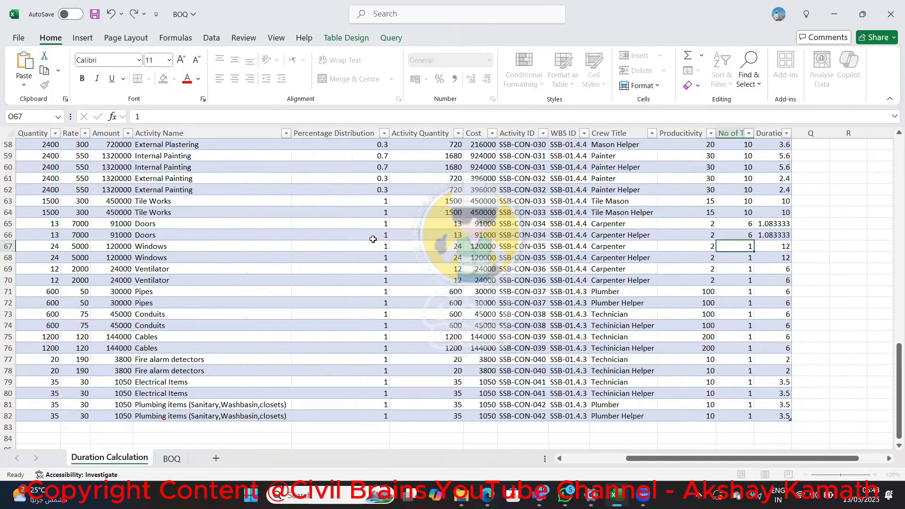
Set the No of Teams to 6 for the Windows and Ventilator rows, O67 to O70
type("6")
key("Return")
type("6")
key("Return")
type("6")
key("Return")
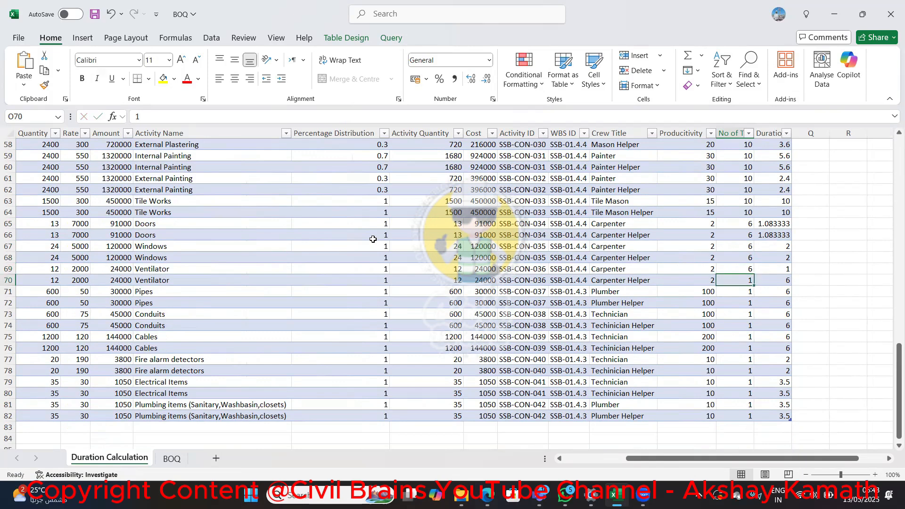
type("6")
key("Return")
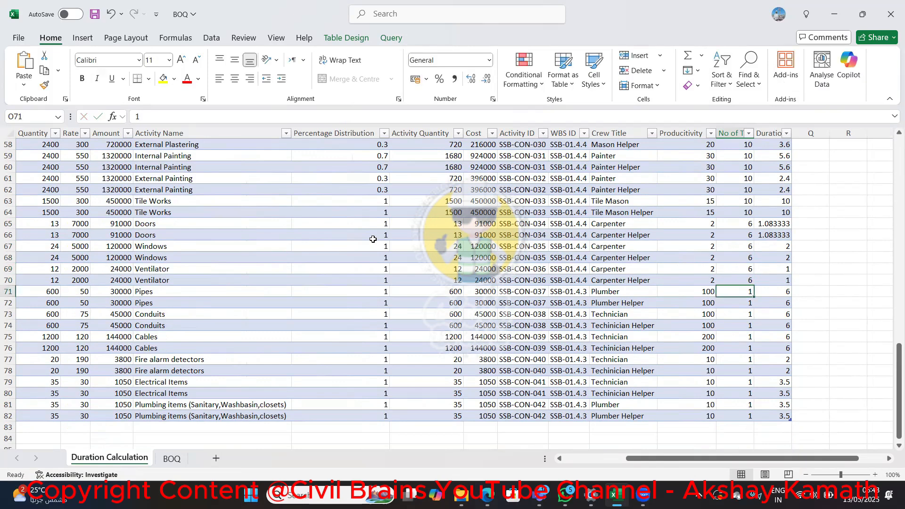
Review the team numbers and durations of the remaining rows, from Pipes in row 71 to Plumbing items in row 82
key("Down")
key("Down")
key("Down")
key("Down")
key("Down")
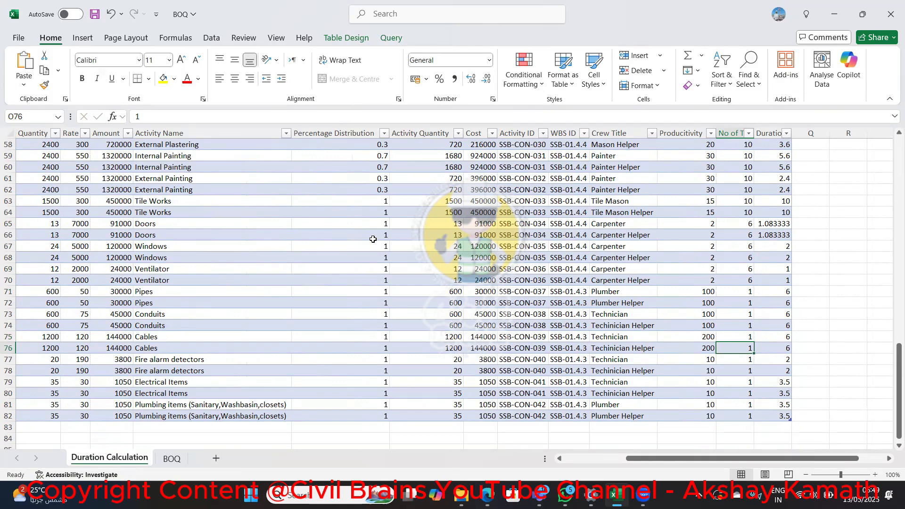
key("Down")
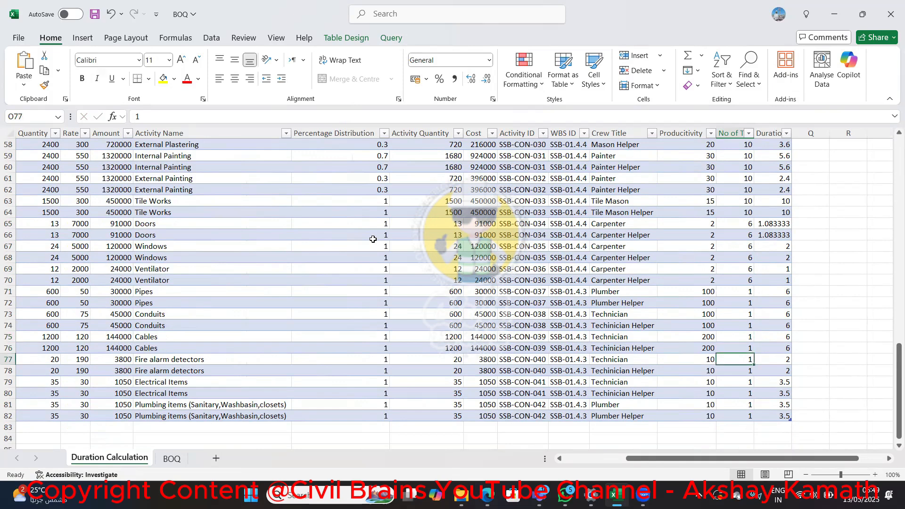
key("Down")
key("Down")
key("Down")
key("Down")
key("Down")
key("Down")
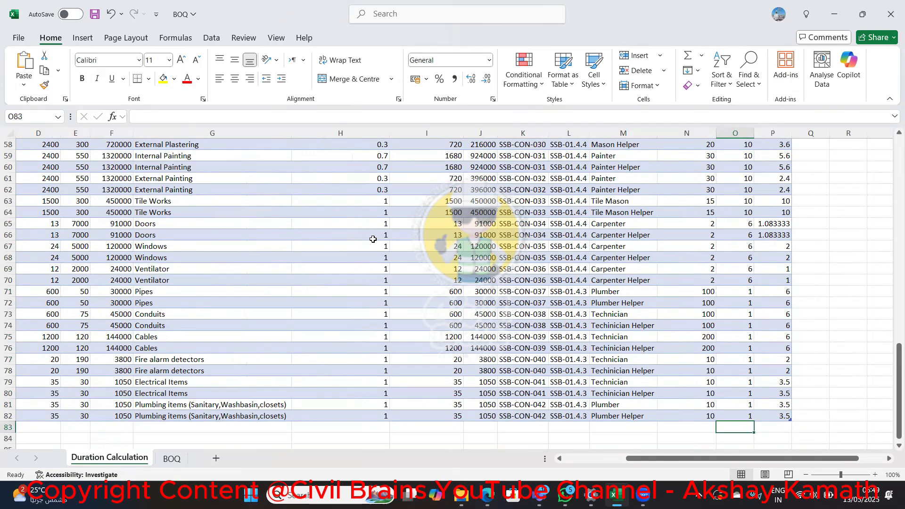
Add a table column headed RoundUP Duration in Q1 and fit the column width to its header
scroll(842, 317, "up", 1)
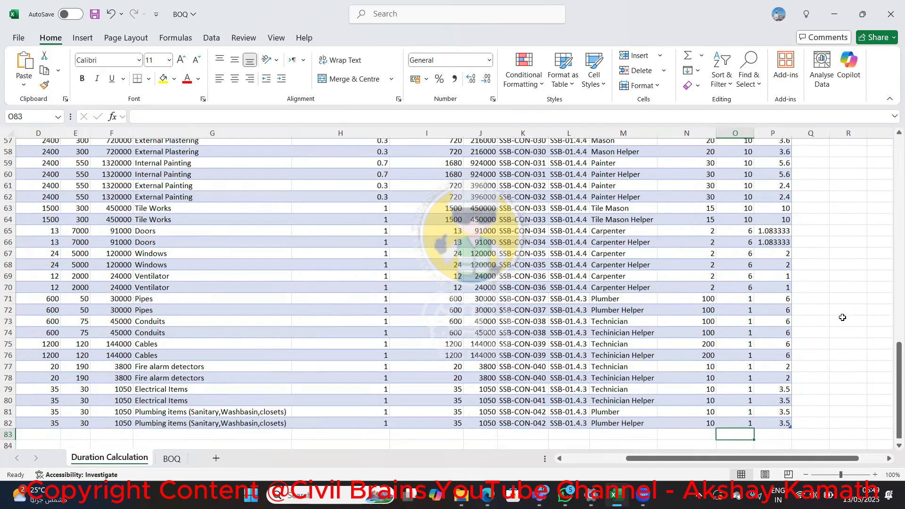
scroll(842, 317, "up", 19)
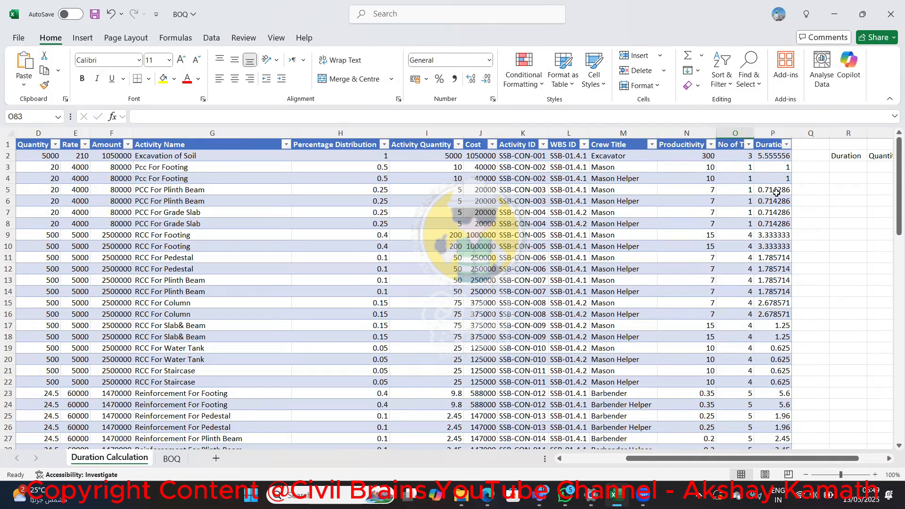
left_click(813, 144)
type("D")
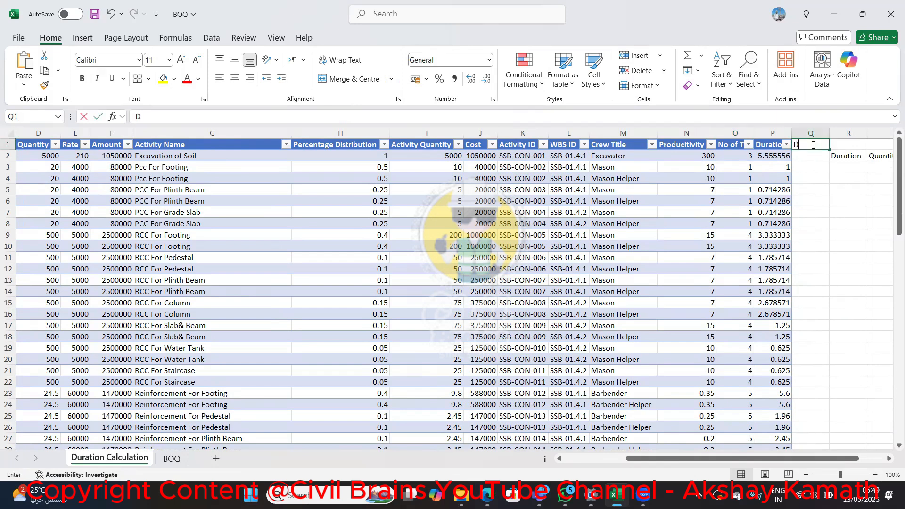
key("BackSpace")
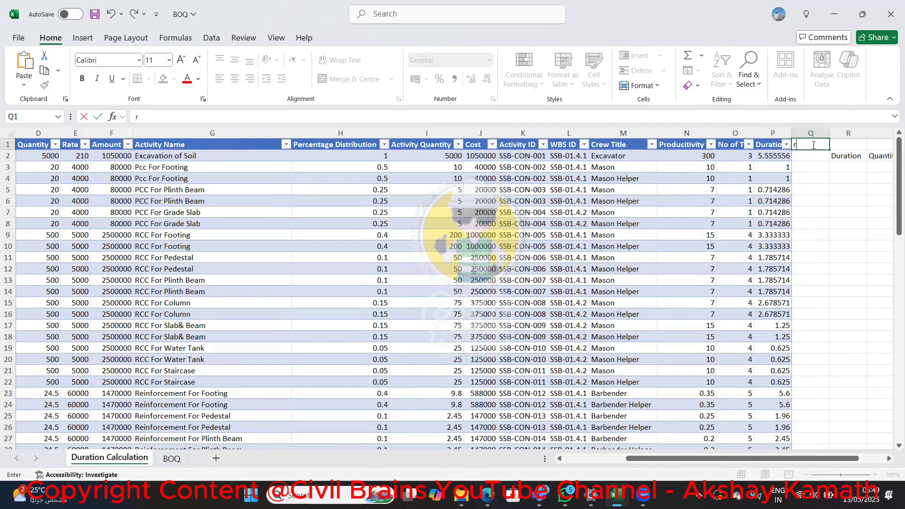
type("RoundUP Duration")
key("Return")
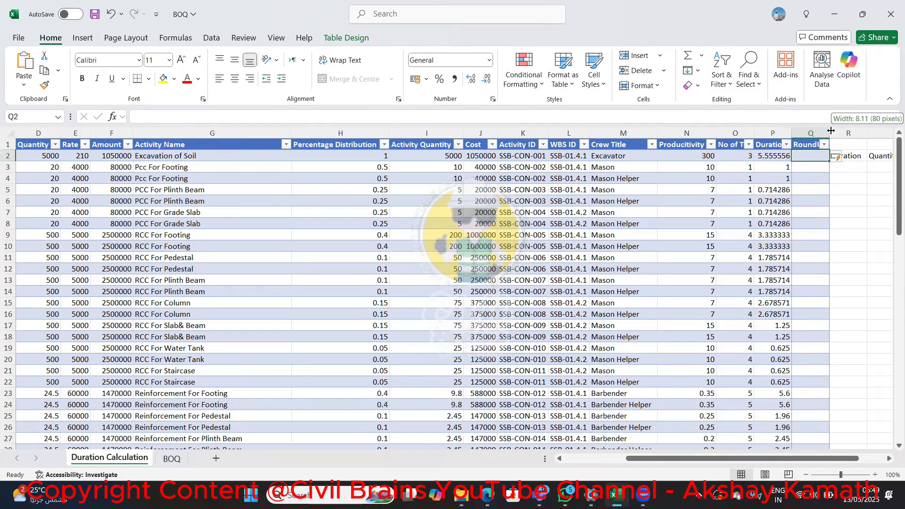
double_click(830, 132)
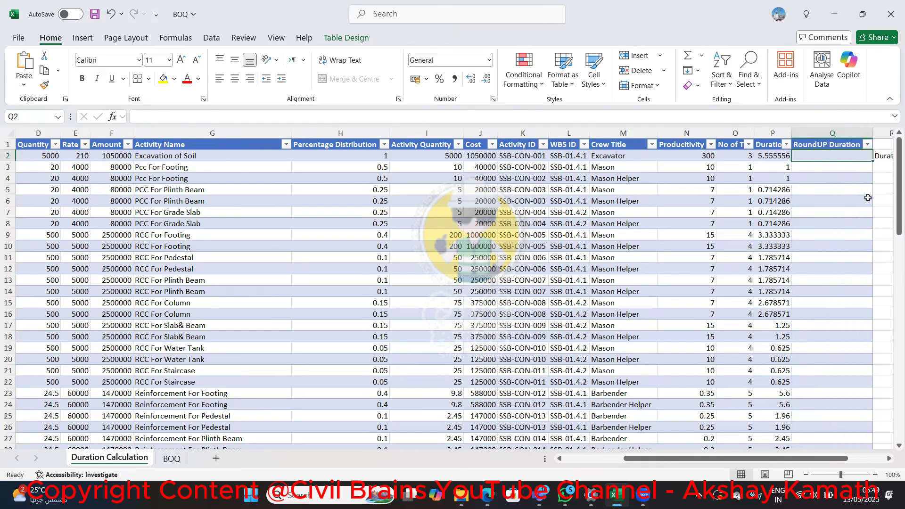
Enter the formula +ROUNDUP(P2,0) in Q2 to round the durations up to whole days throughout the RoundUP Duration column
type("+")
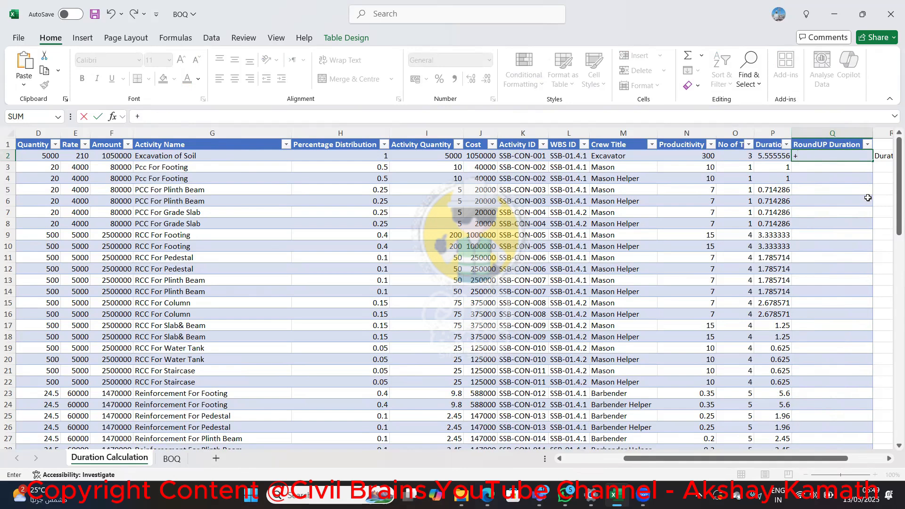
type("rou")
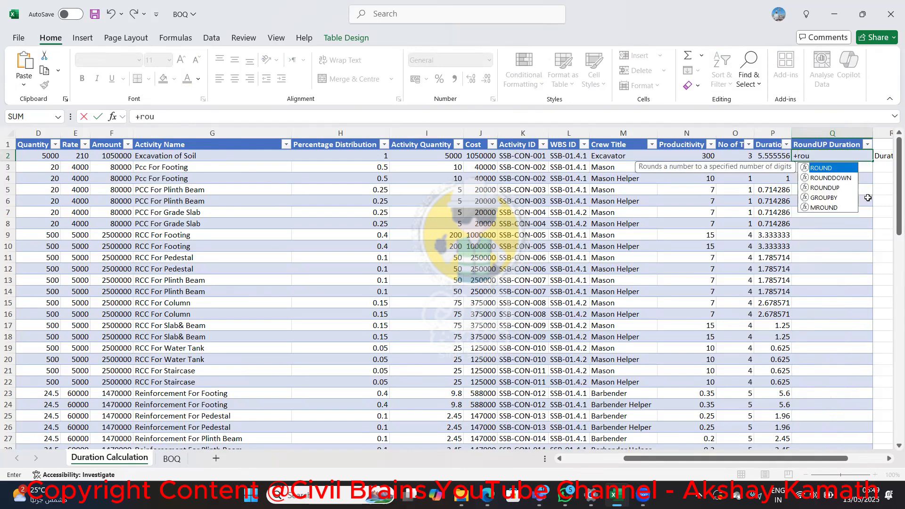
key("Down")
key("Down")
key("Tab")
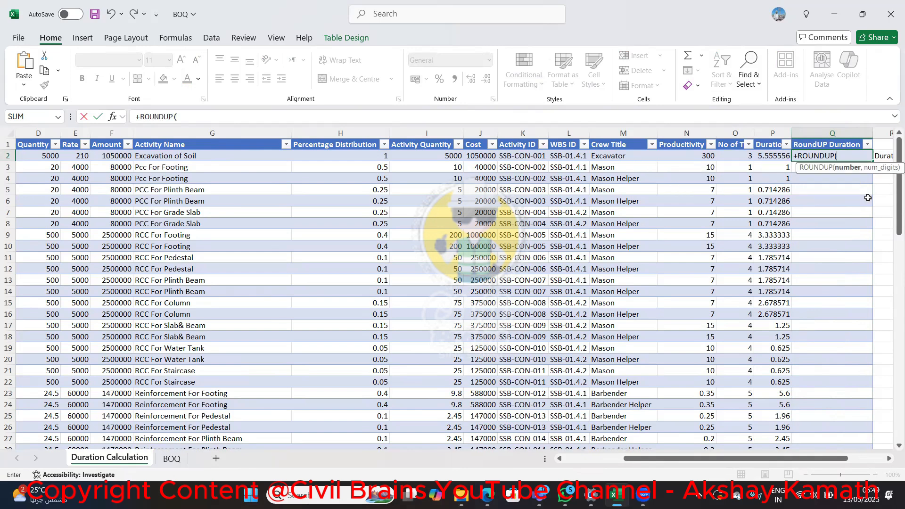
type("p")
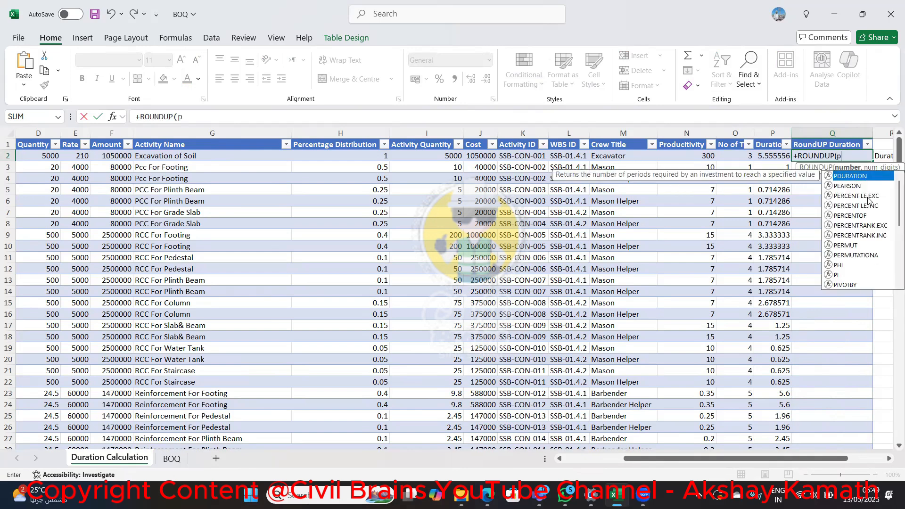
type("2")
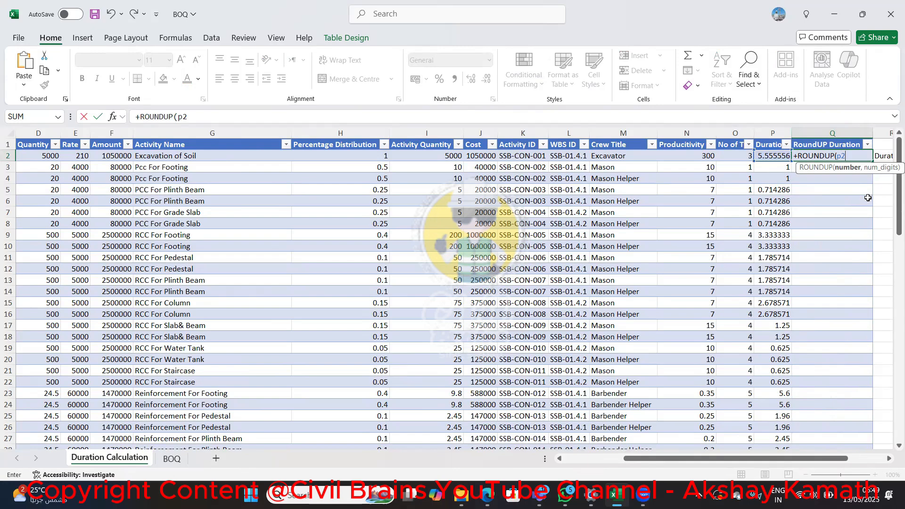
type(",0")
key("Return")
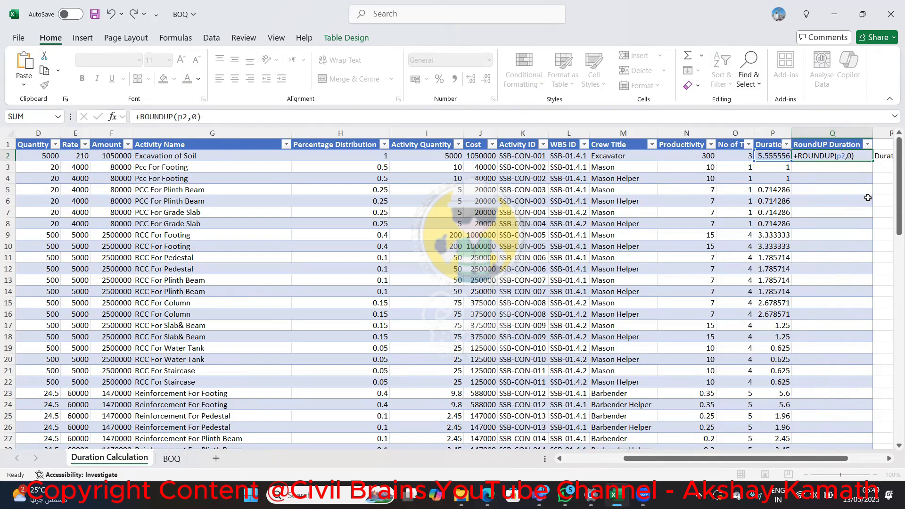
Check the rounded-up durations down the whole table and save the workbook
scroll(845, 294, "down", 1)
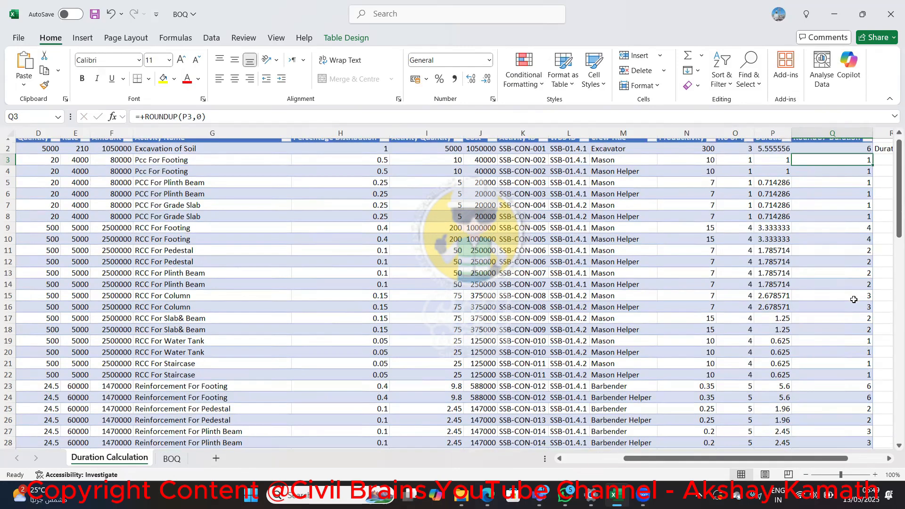
scroll(853, 299, "down", 14)
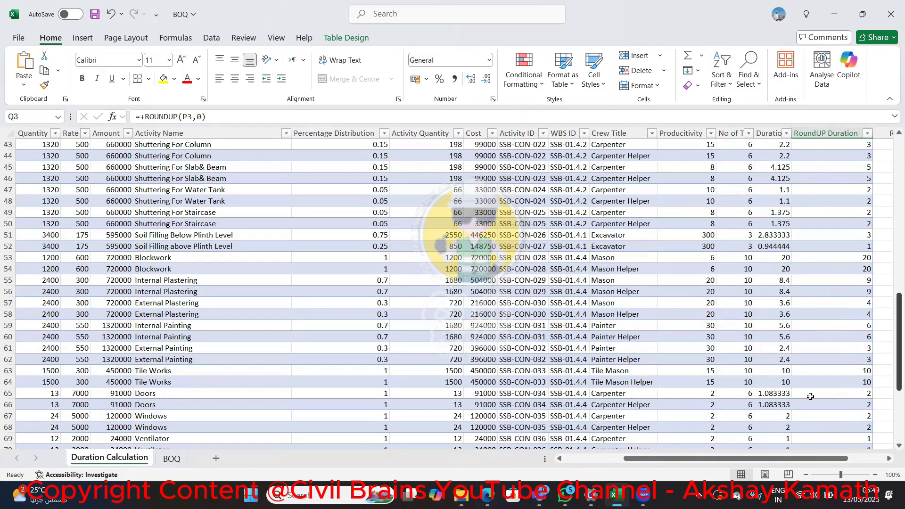
scroll(849, 293, "down", 5)
scroll(850, 313, "up", 16)
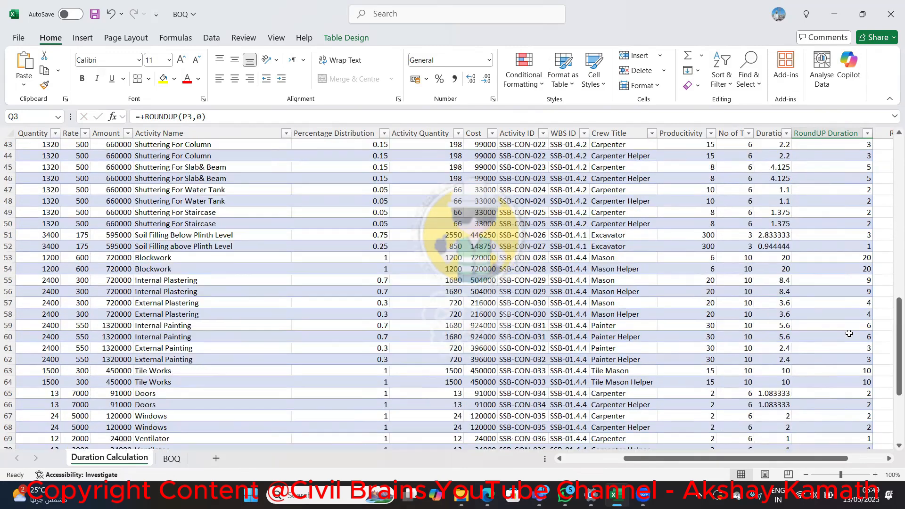
scroll(849, 334, "up", 3)
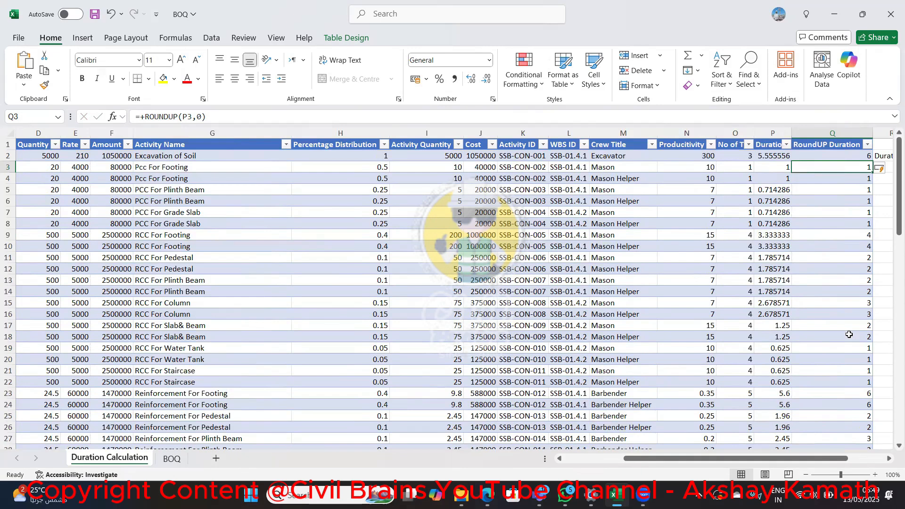
key("ctrl+s")
Clear the duration formula notes beside the table in cells R1:S4
left_click_drag(847, 458, 866, 452)
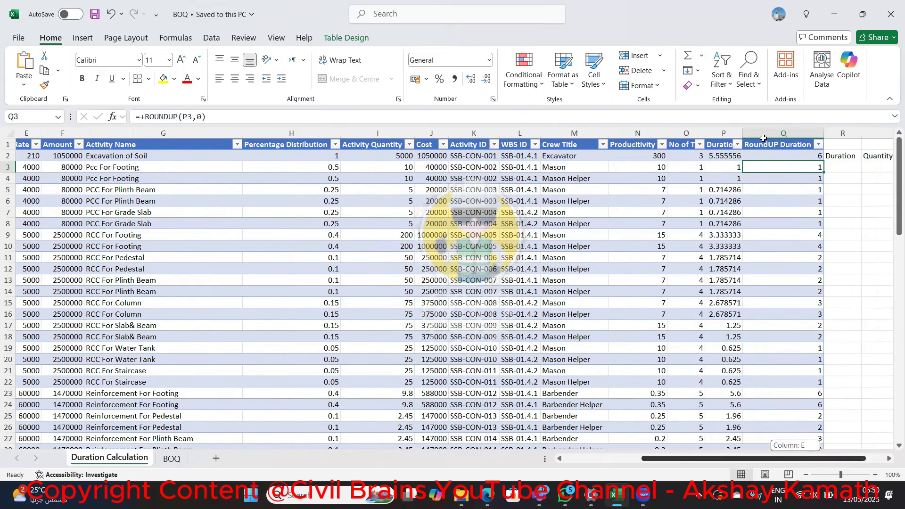
left_click_drag(763, 141, 822, 182)
key("Delete")
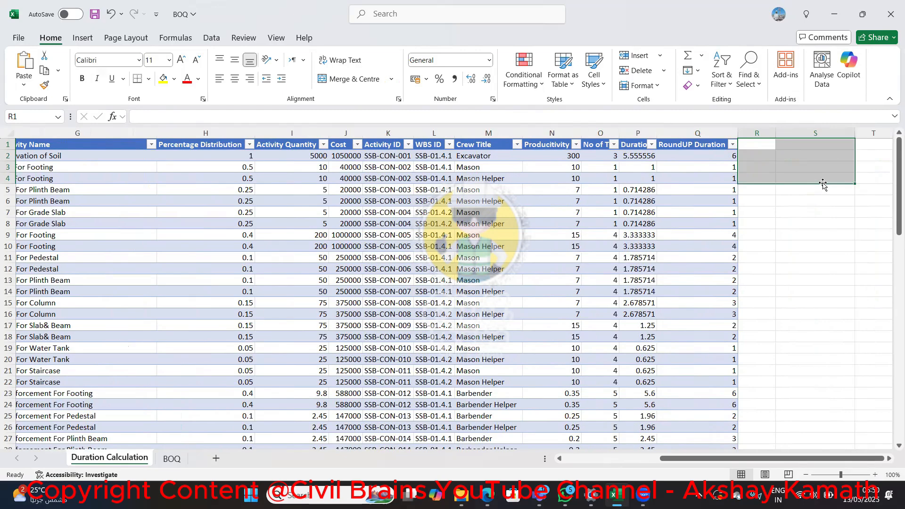
Create a PivotTable on a new worksheet from the entire Duration Calculation sheet
left_click_drag(793, 460, 460, 430)
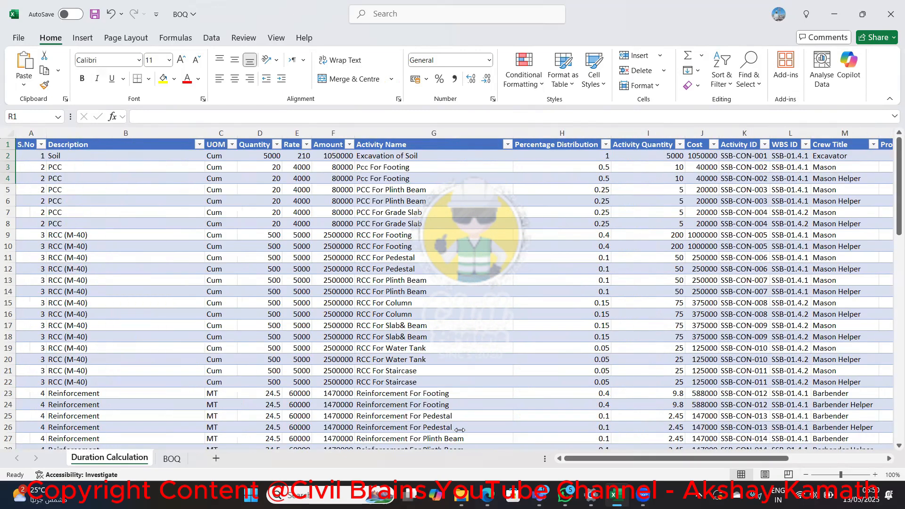
left_click(9, 133)
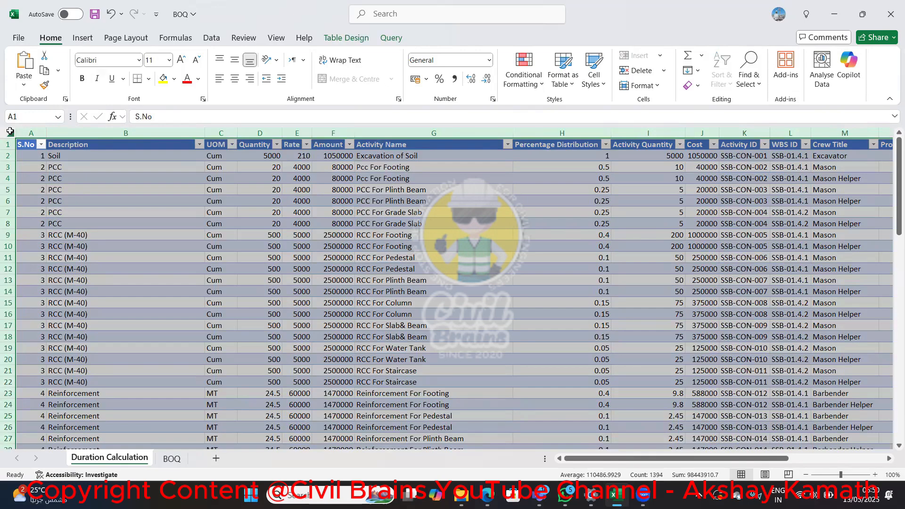
key("Down")
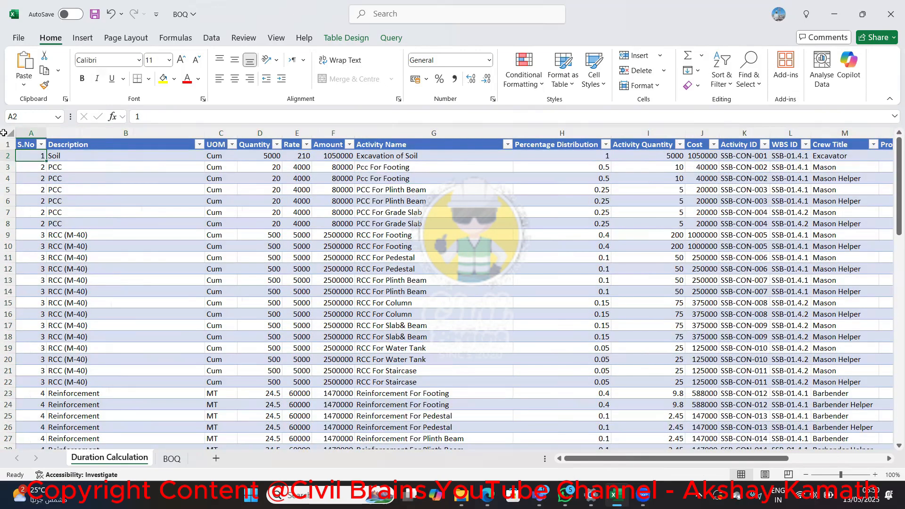
left_click(7, 132)
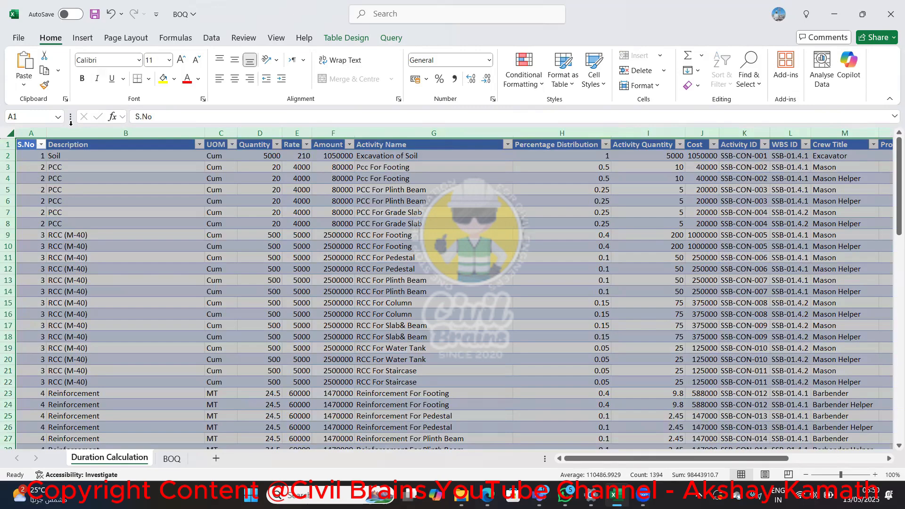
left_click(82, 38)
left_click(19, 81)
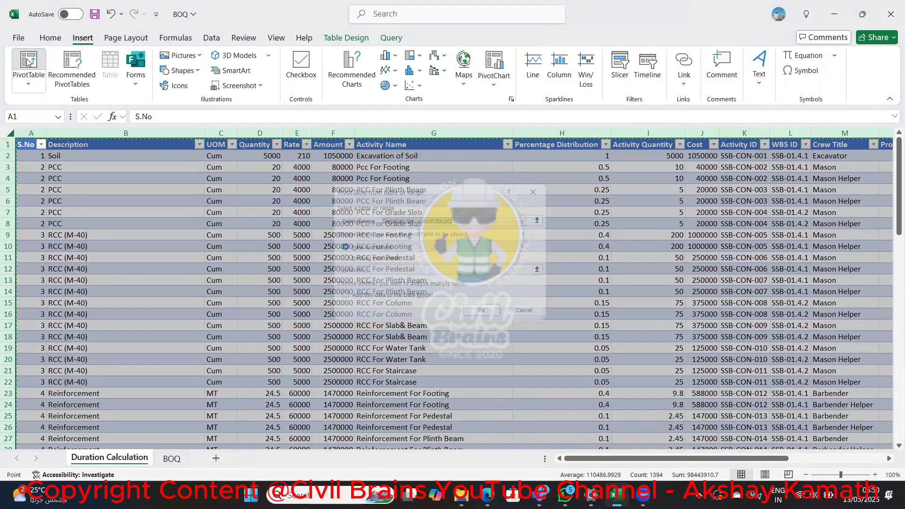
left_click(485, 316)
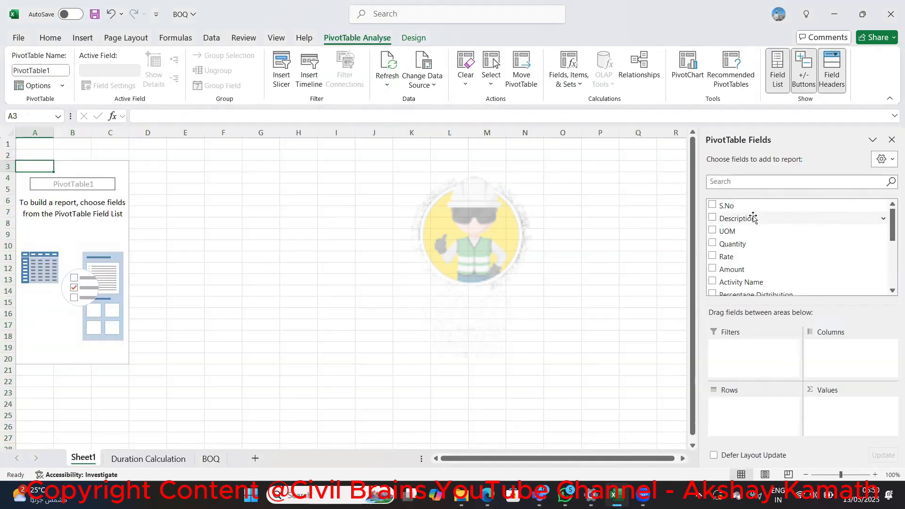
Add Activity ID and, below it, Activity Name as row fields of the PivotTable
left_click_drag(889, 238, 889, 269)
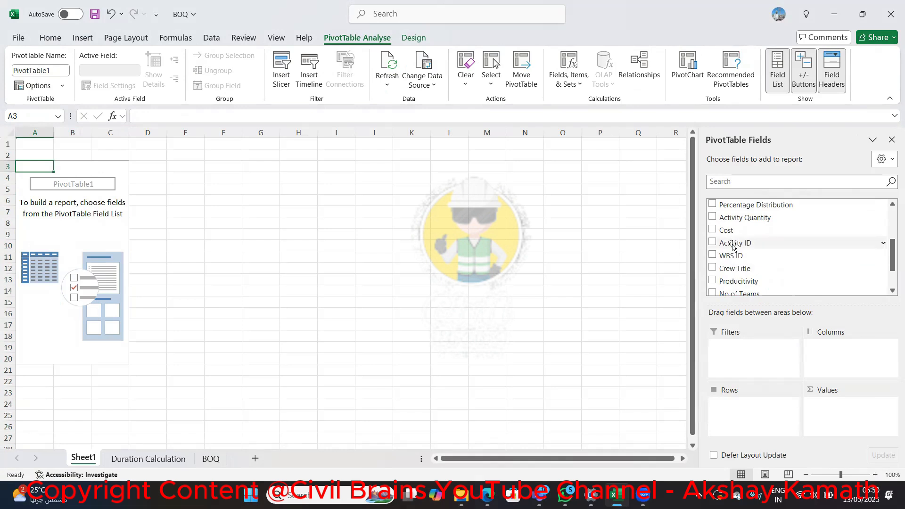
left_click_drag(732, 242, 733, 416)
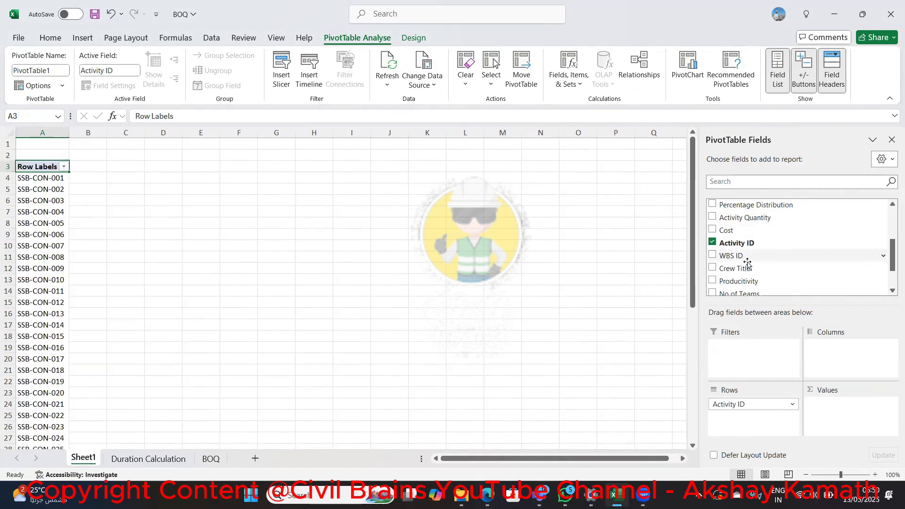
scroll(750, 245, "up", 1)
left_click_drag(748, 220, 740, 419)
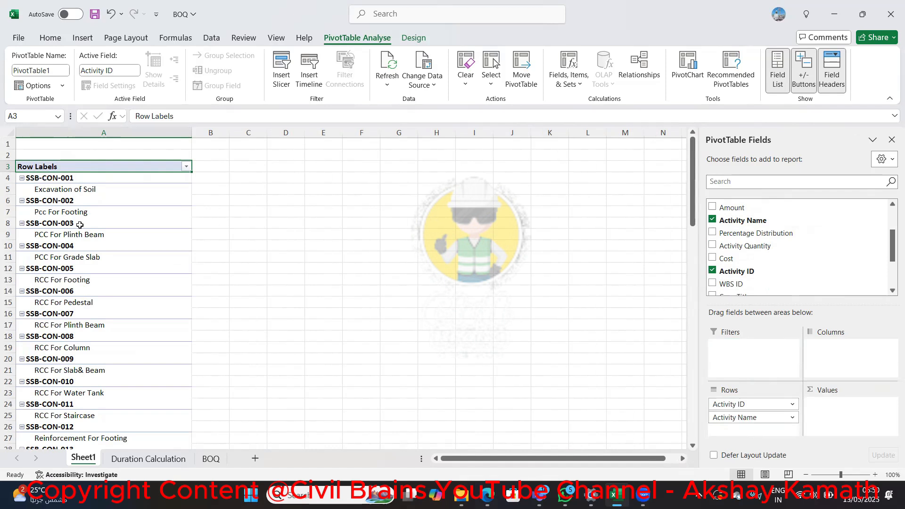
Turn off subtotals for the Activity ID row field and show its item labels in tabular form
left_click(762, 401)
left_click(749, 411)
double_click(749, 411)
left_click(527, 346)
double_click(750, 404)
left_click(337, 218)
left_click(414, 166)
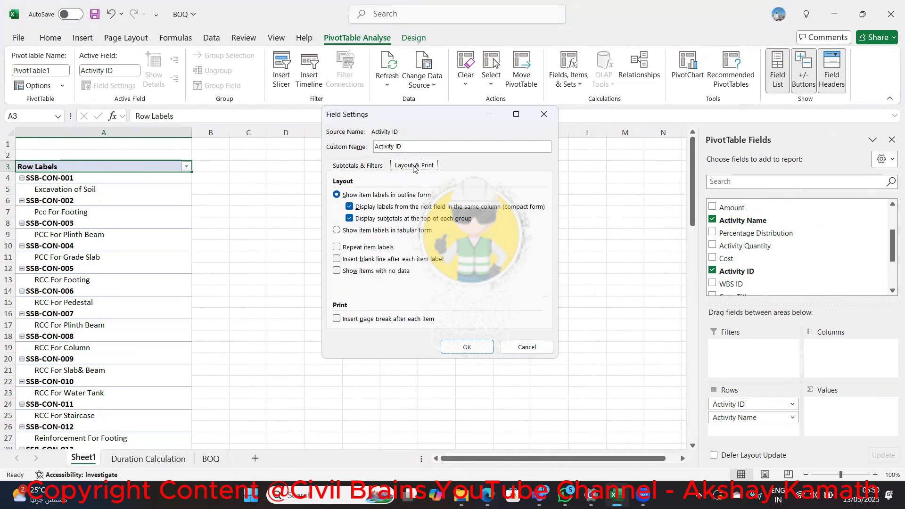
left_click(371, 230)
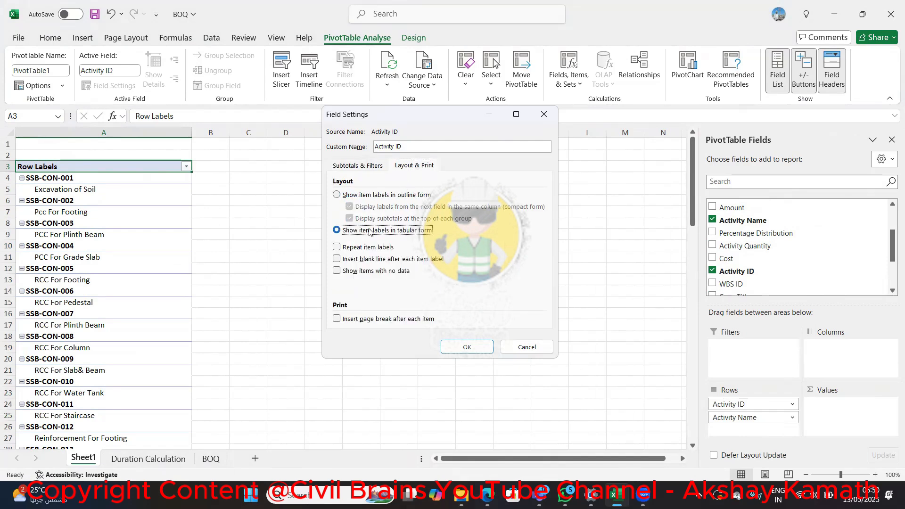
left_click(465, 348)
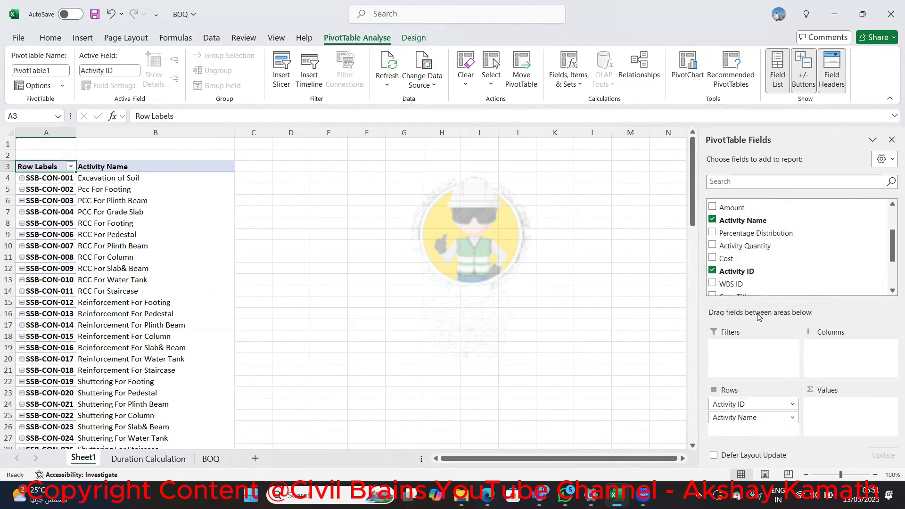
Add RoundUP Duration as a PivotTable value and compare the sums with the crew durations in the Duration Calculation sheet
scroll(749, 289, "down", 3)
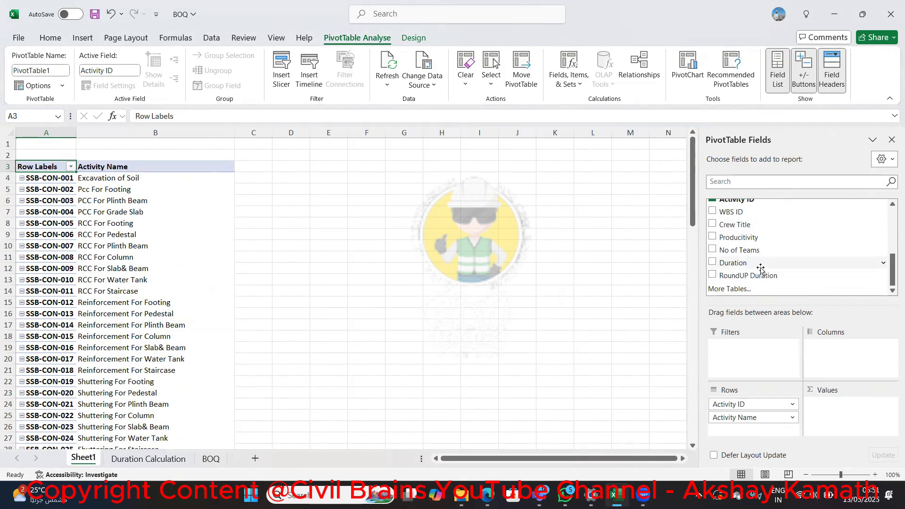
left_click_drag(774, 277, 851, 413)
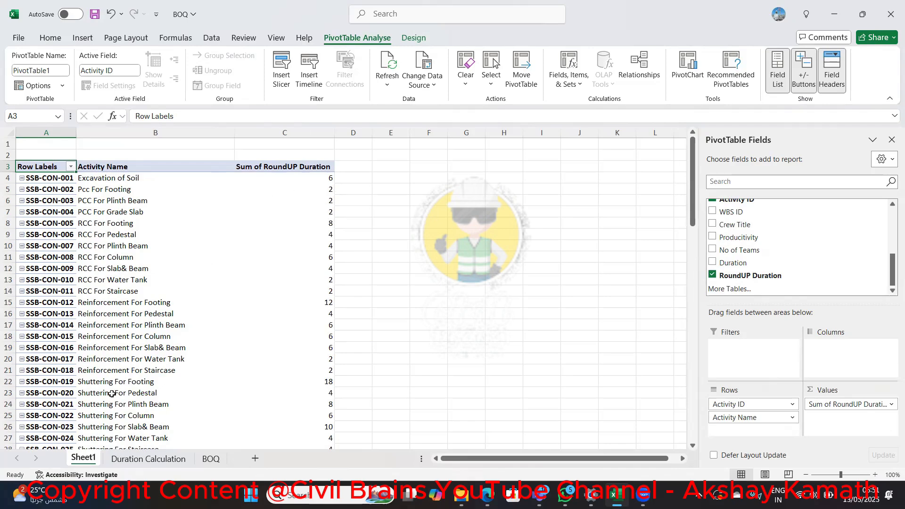
left_click(178, 460)
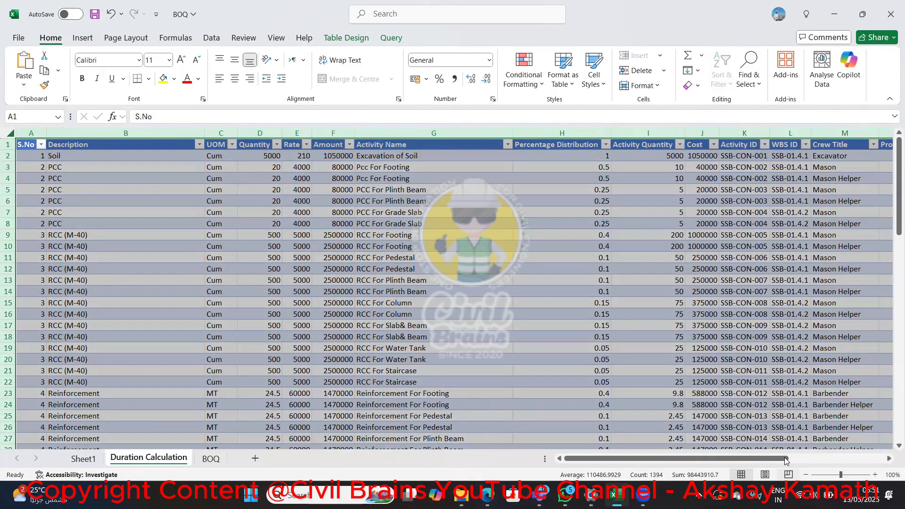
left_click_drag(787, 458, 858, 455)
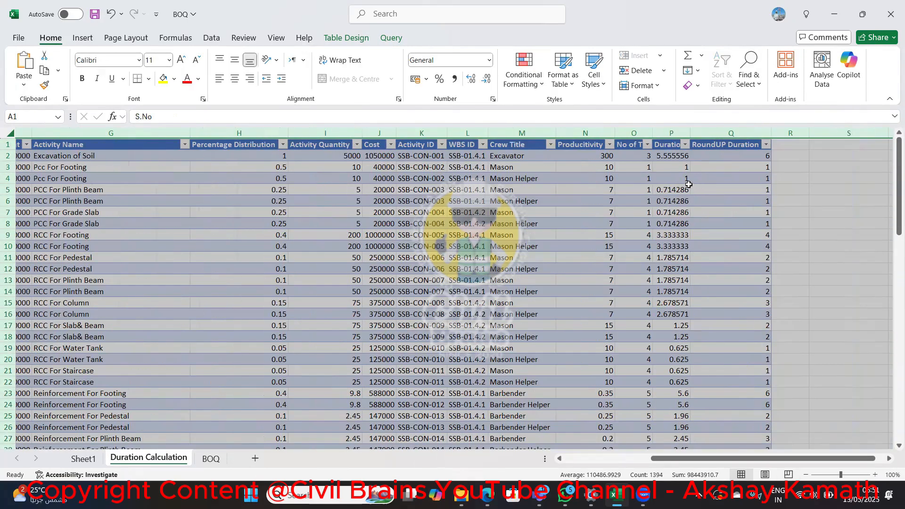
left_click(680, 166)
left_click(679, 178, "shift")
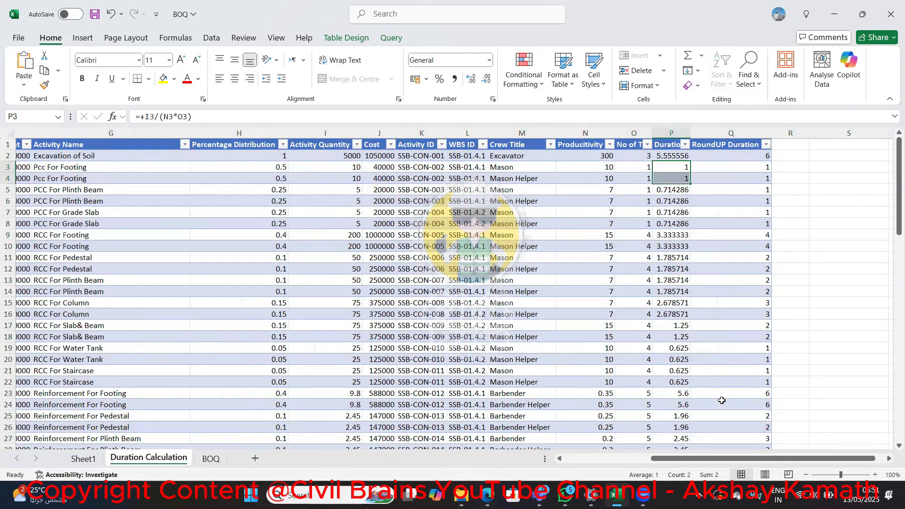
left_click(210, 459)
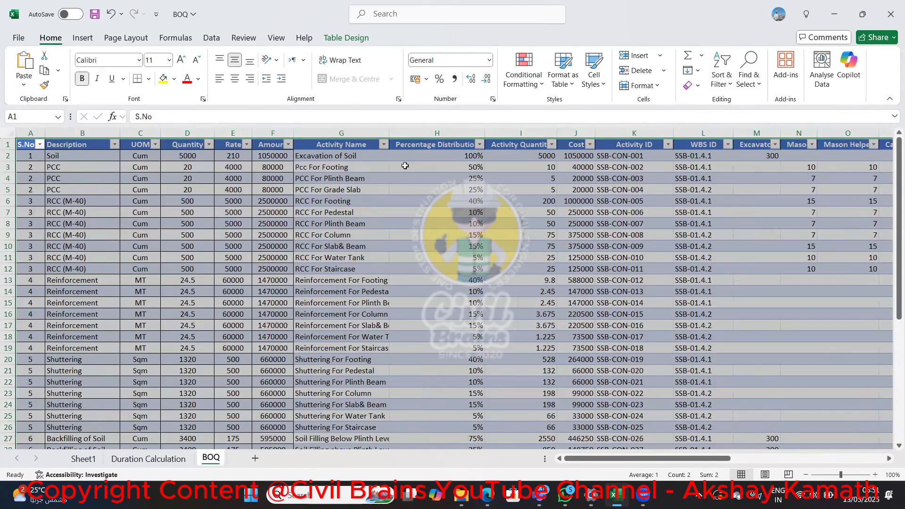
left_click(83, 458)
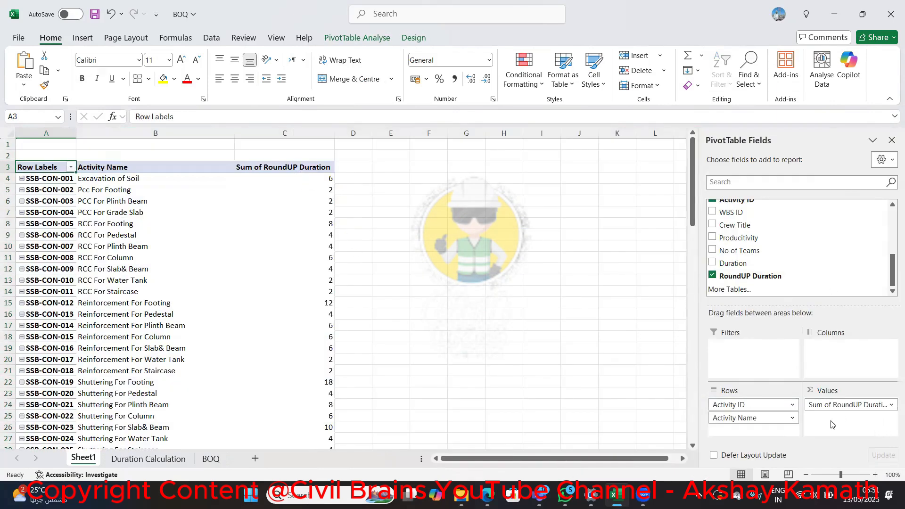
Summarise the RoundUP Duration values by Max. instead of Sum
left_click(851, 405)
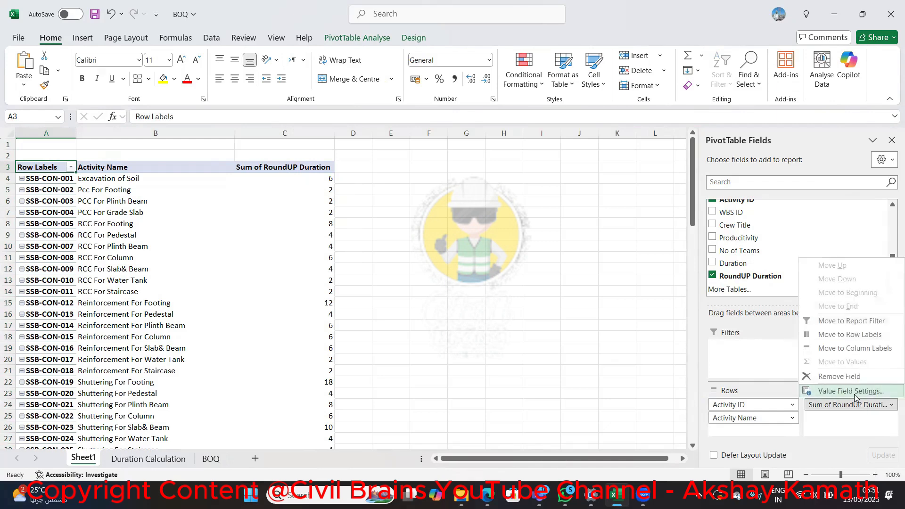
left_click(854, 391)
scroll(358, 273, "down", 2)
scroll(358, 273, "up", 2)
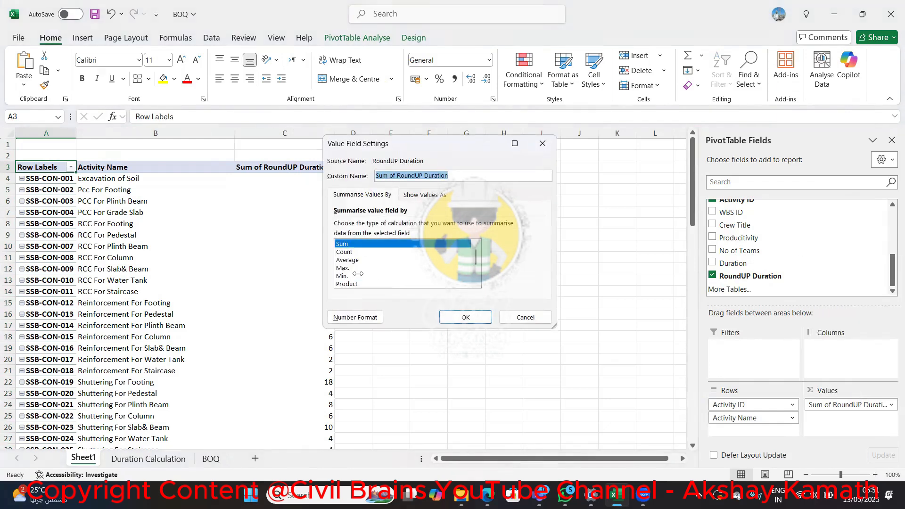
left_click(351, 267)
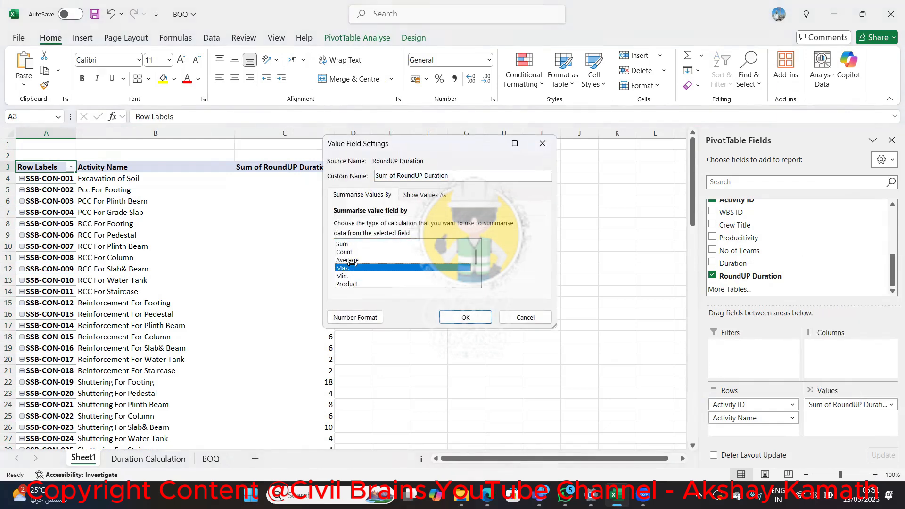
left_click(460, 314)
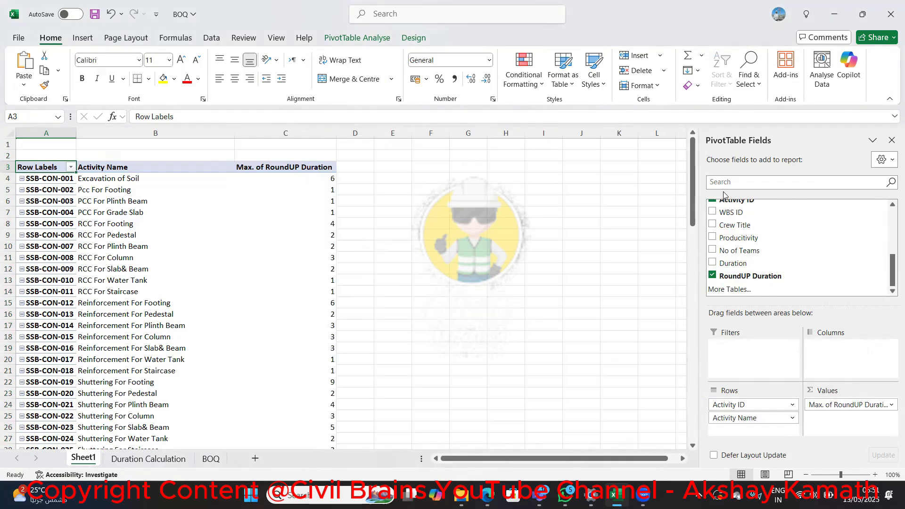
left_click_drag(692, 182, 662, 176)
Open the recent workbook SSB-01-Activities and locate the durations of the construction activities in its TASK sheet
left_click(19, 37)
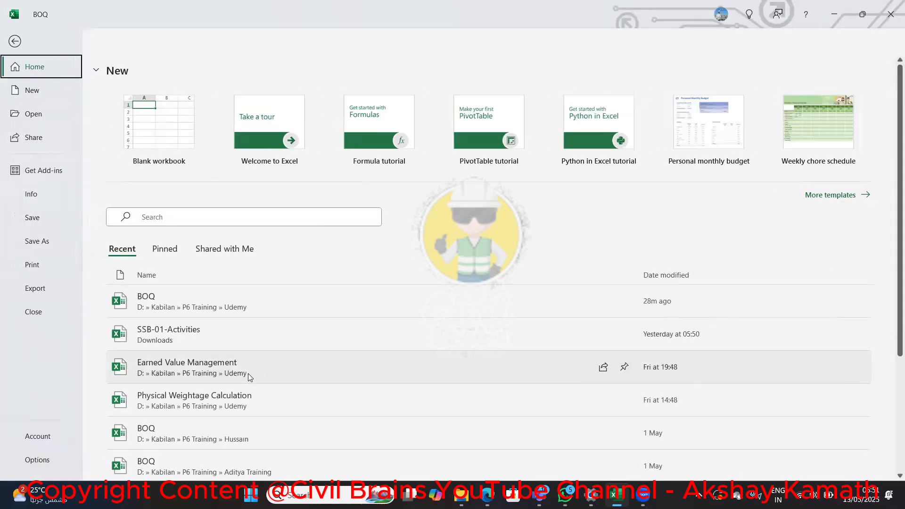
left_click(237, 330)
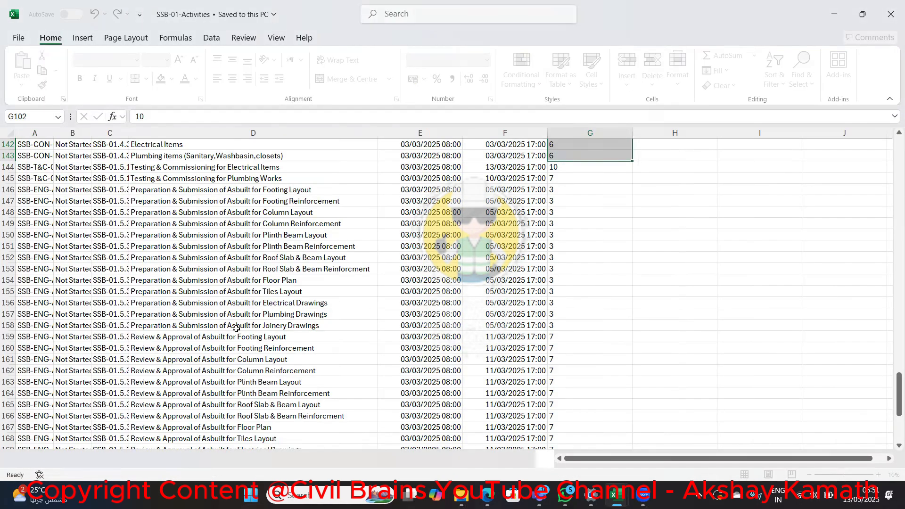
scroll(595, 238, "up", 20)
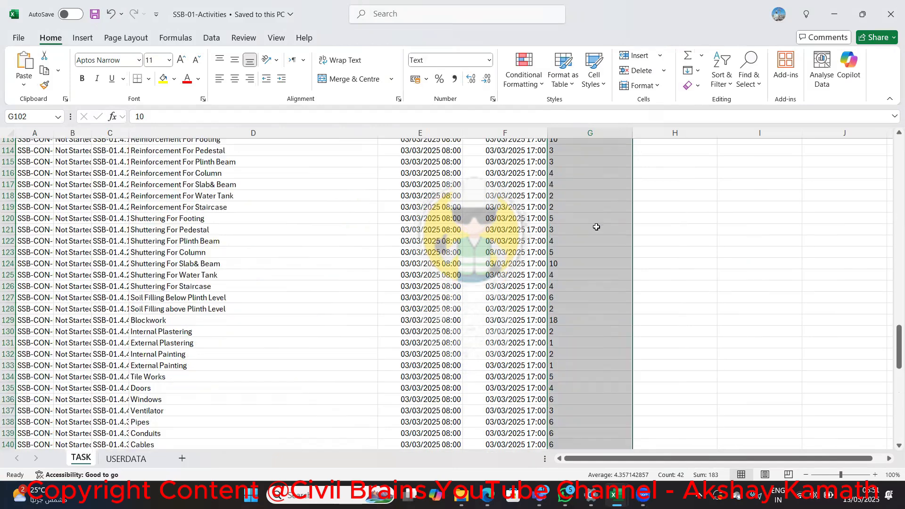
scroll(602, 244, "down", 5)
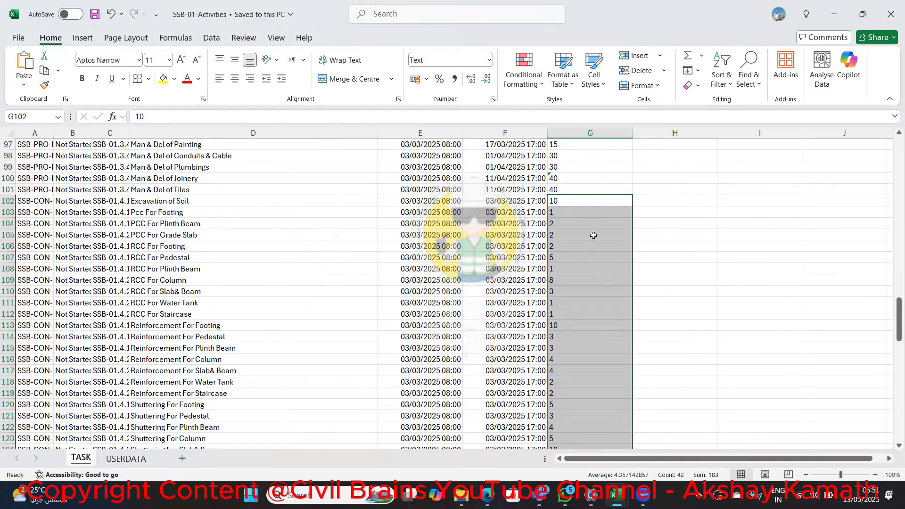
Switch to the BOQ workbook and copy the maximum durations of activities SSB-CON-001 to SSB-CON-042 from the PivotTable
key("alt+Tab")
left_click(320, 178)
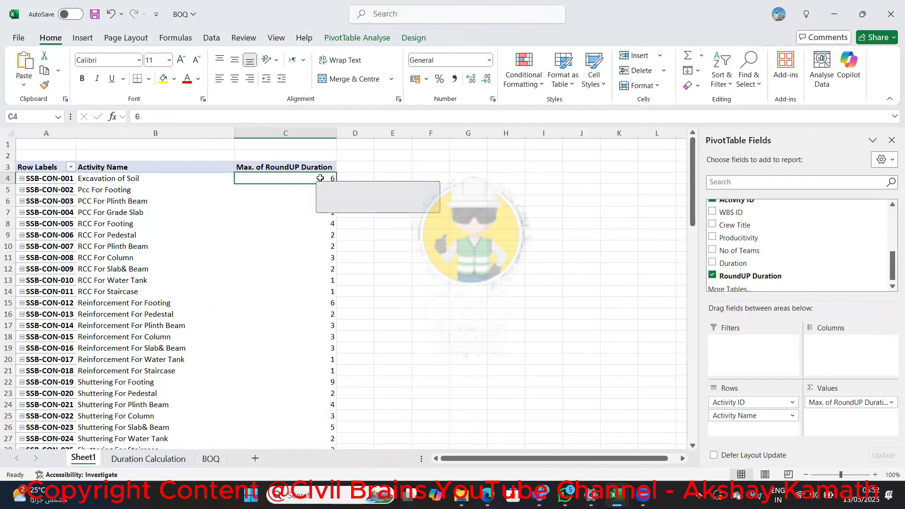
key("ctrl+shift+Down")
key("ctrl+c")
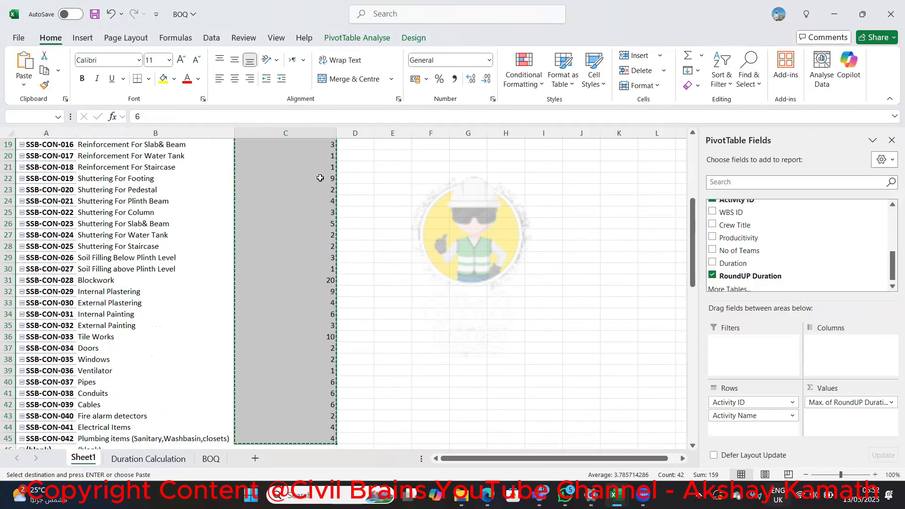
Paste the copied durations as values into the TASK sheet of SSB-01-Activities, starting at Excavation of Soil in cell G102
key("alt+Tab")
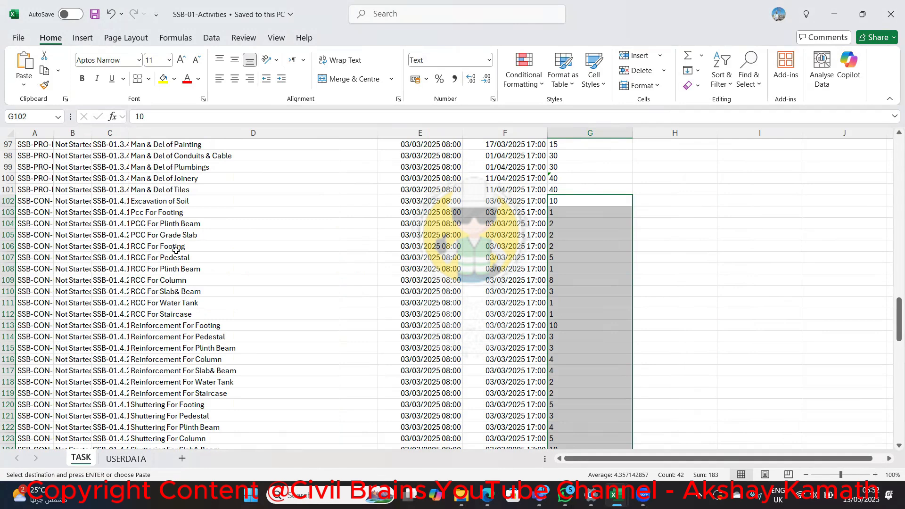
scroll(189, 307, "down", 1)
scroll(576, 347, "down", 2)
scroll(575, 283, "up", 4)
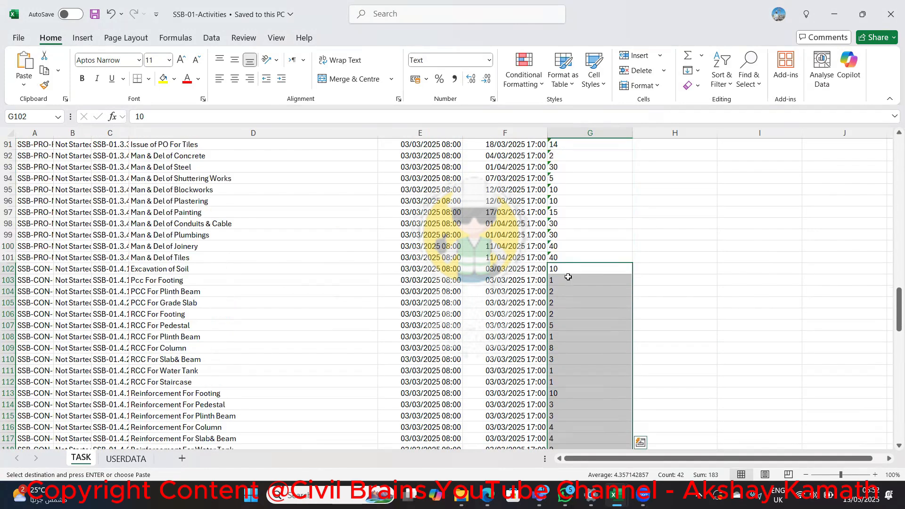
left_click(572, 267)
right_click(577, 268)
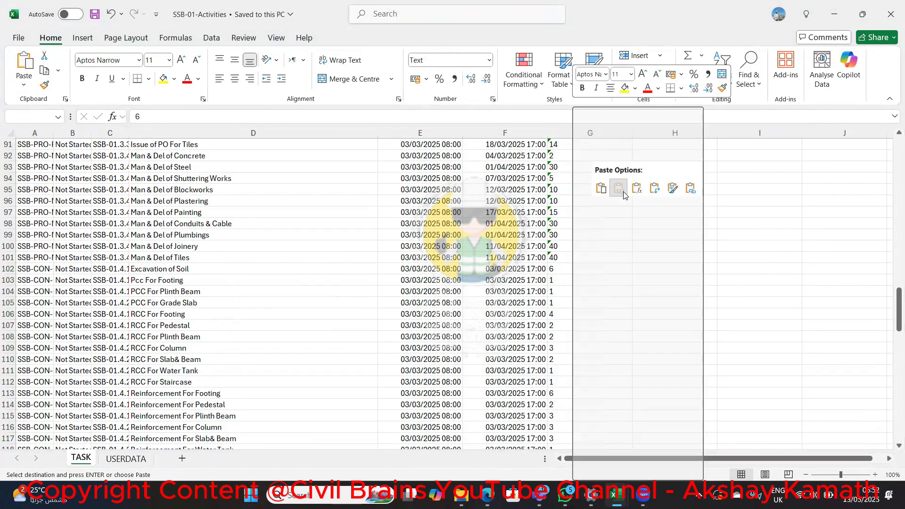
left_click(622, 192)
Check the pasted durations down to the plumbing items, then save and close the SSB-01-Activities workbook
scroll(558, 297, "down", 5)
scroll(561, 309, "down", 6)
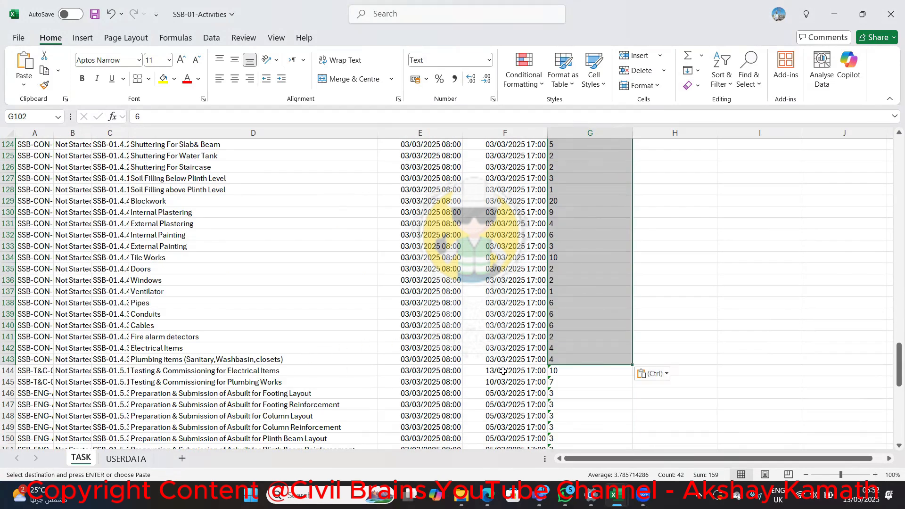
key("ctrl+s")
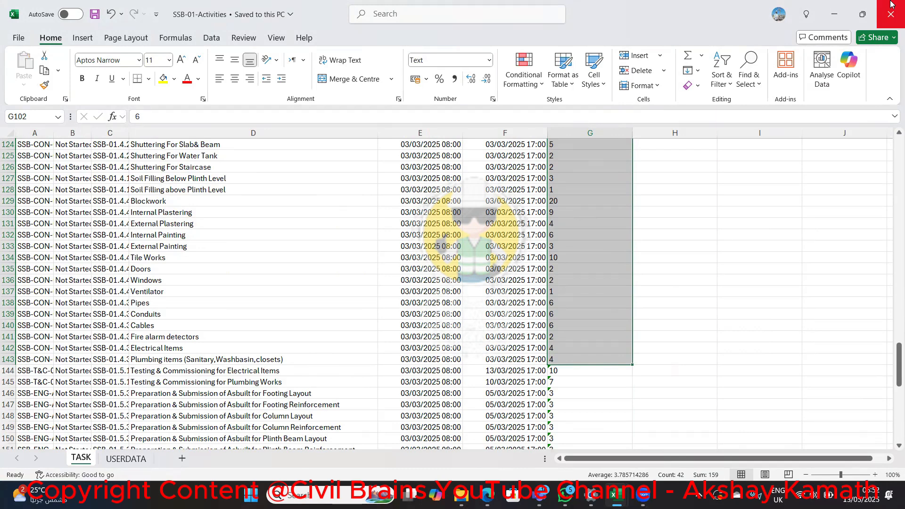
left_click(891, 12)
Launch Primavera P6 Professional 22 and log in by entering the account password
left_click(330, 494)
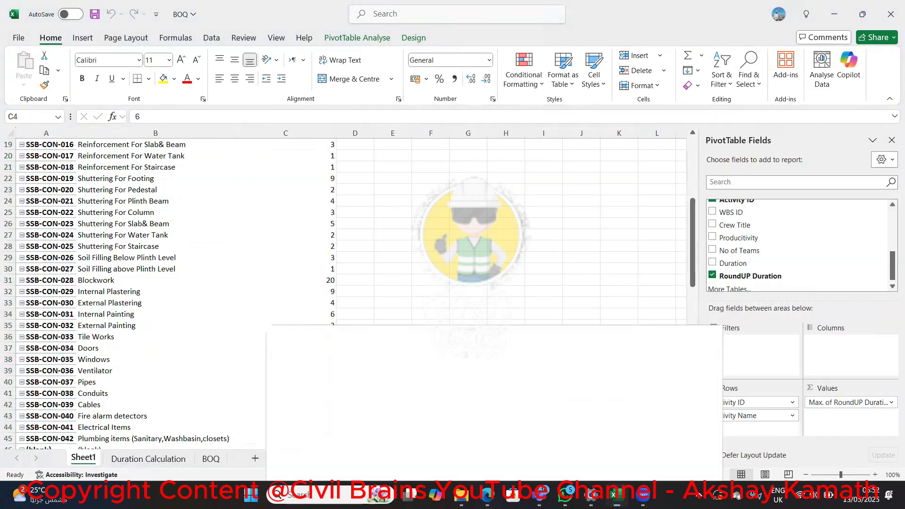
left_click(342, 144)
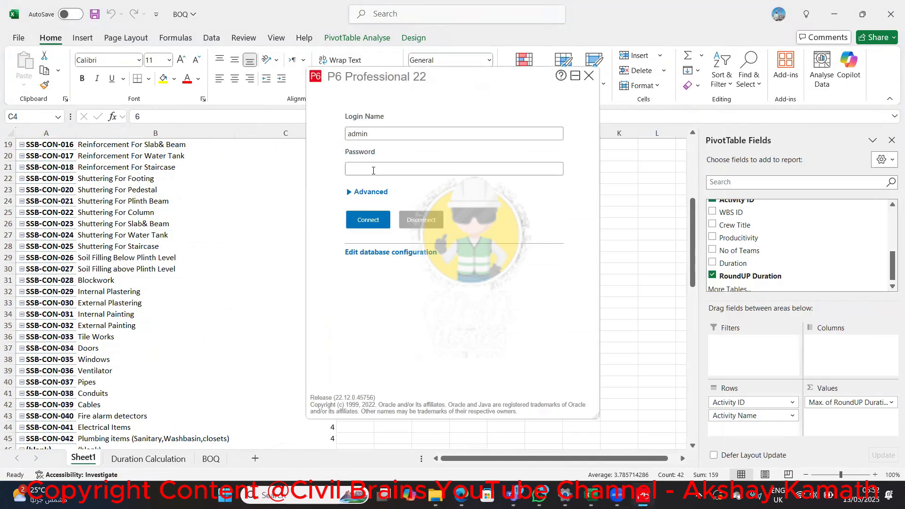
left_click(373, 171)
type("a")
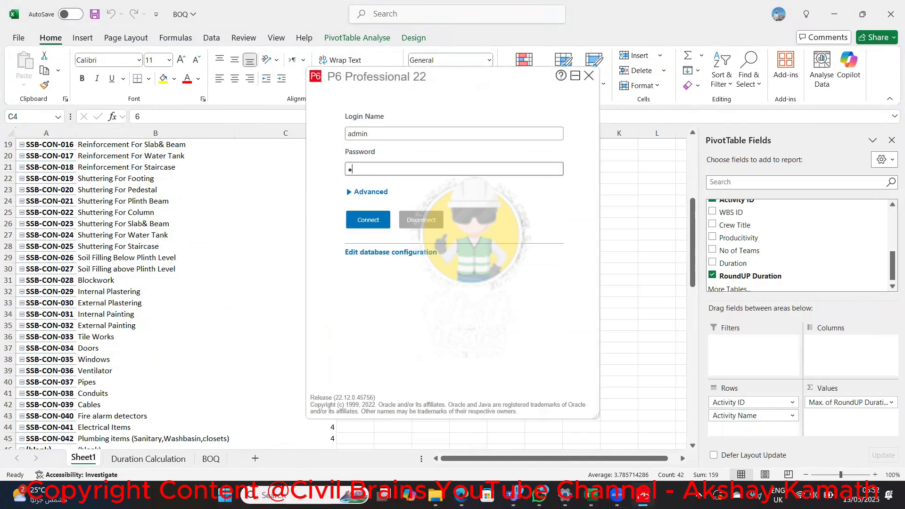
type("dmin")
key("Return")
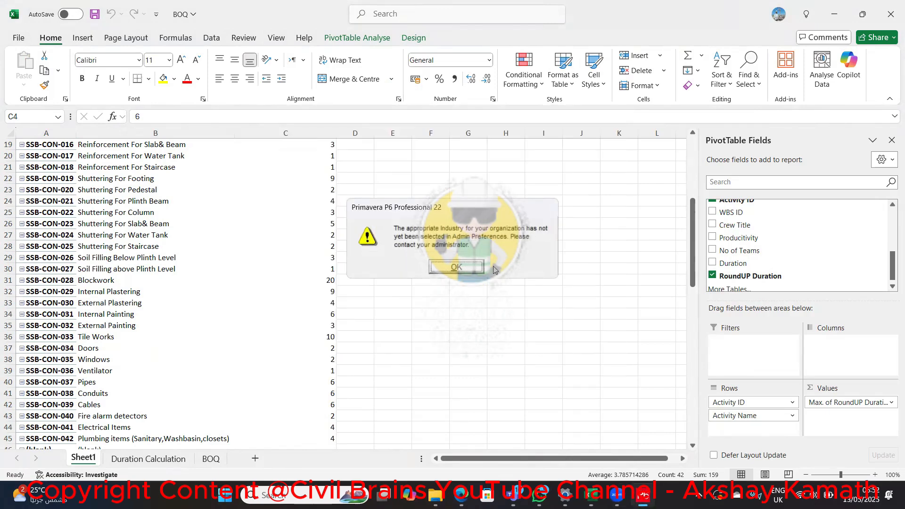
left_click(479, 267)
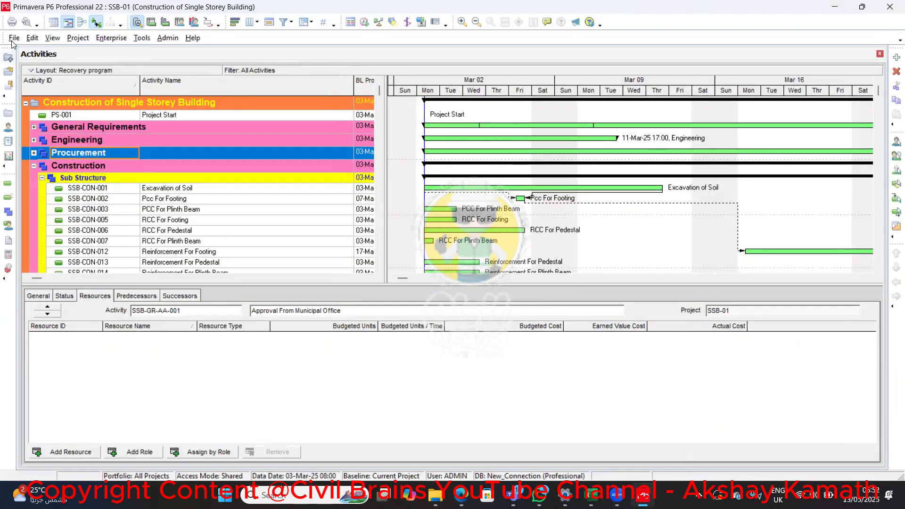
Start a Spreadsheet (XLSX) import and choose SSB-01-Activities.xlsx from the Downloads folder as the file to import
left_click(13, 38)
left_click(30, 70)
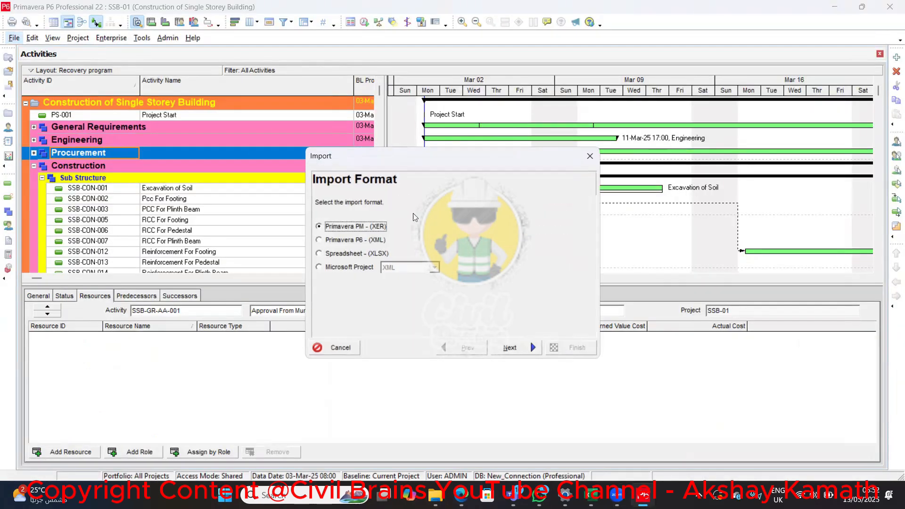
left_click(404, 255)
left_click(527, 347)
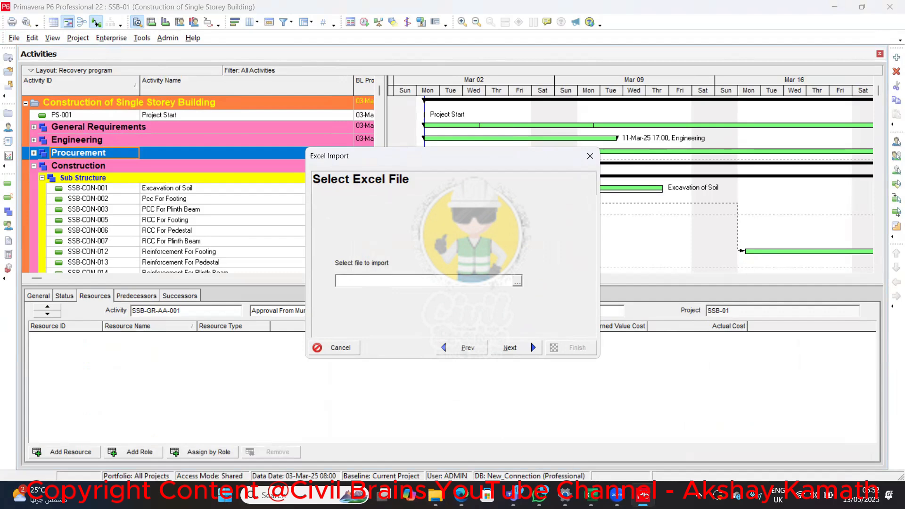
left_click(517, 281)
left_click(317, 143)
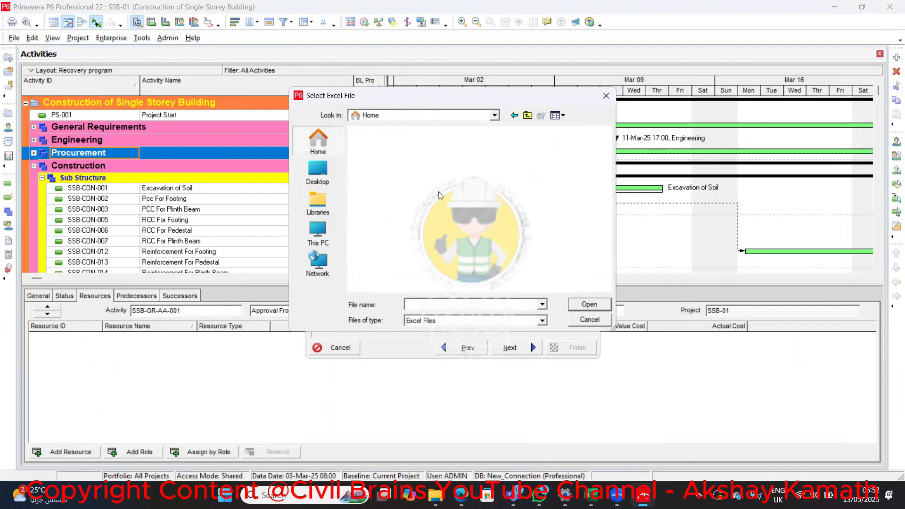
left_click(438, 224)
left_click(588, 304)
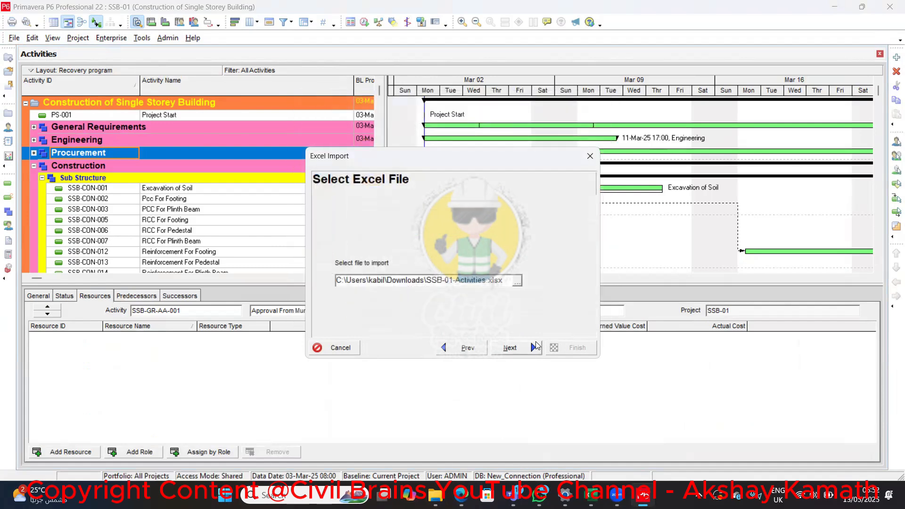
left_click(507, 348)
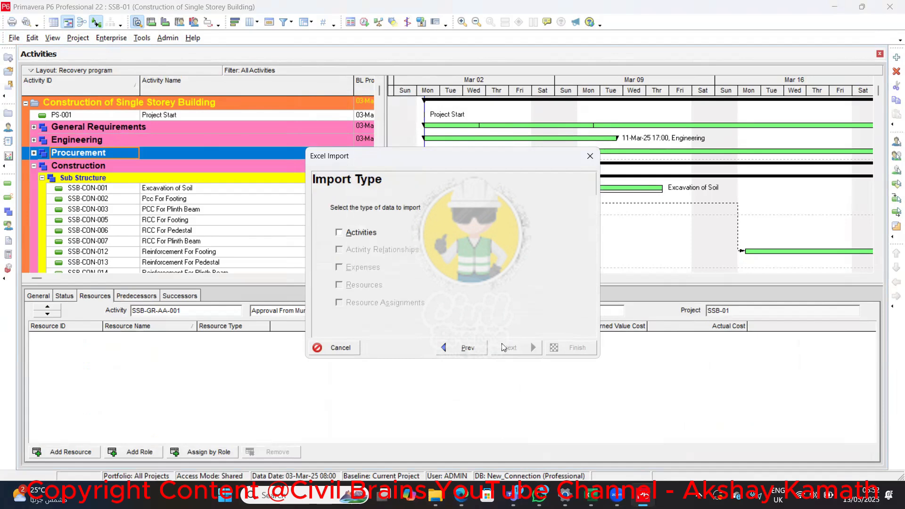
Import the Activities data with the Update Existing Project action into project SSB-01, and complete the import
left_click(360, 232)
left_click(527, 347)
left_click(523, 262)
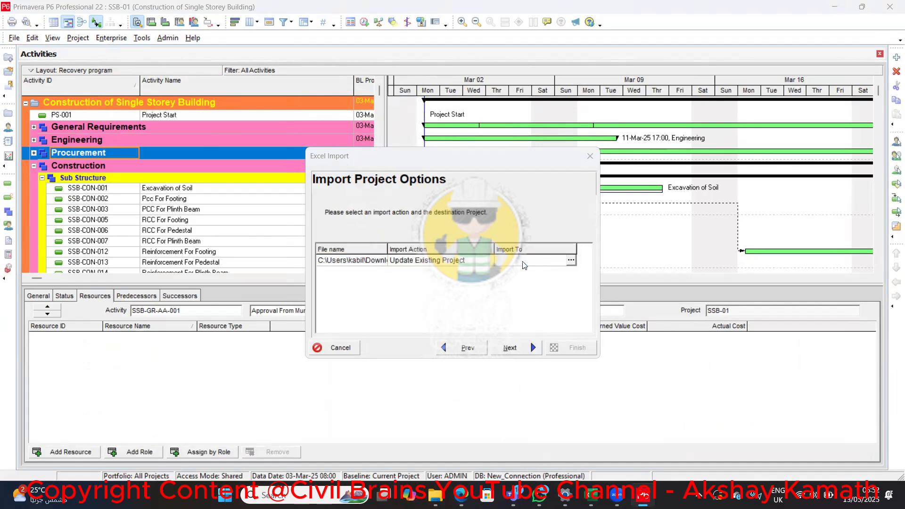
left_click(570, 261)
left_click(337, 185)
left_click(506, 348)
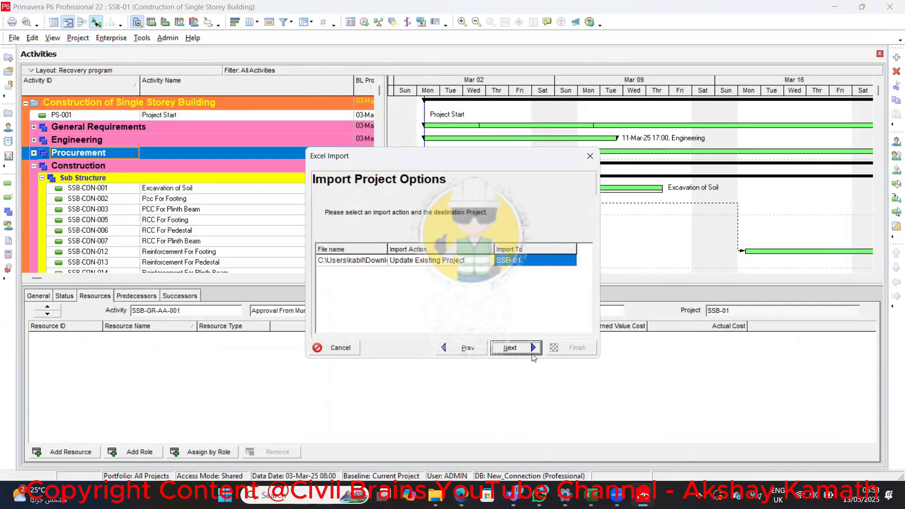
left_click(554, 351)
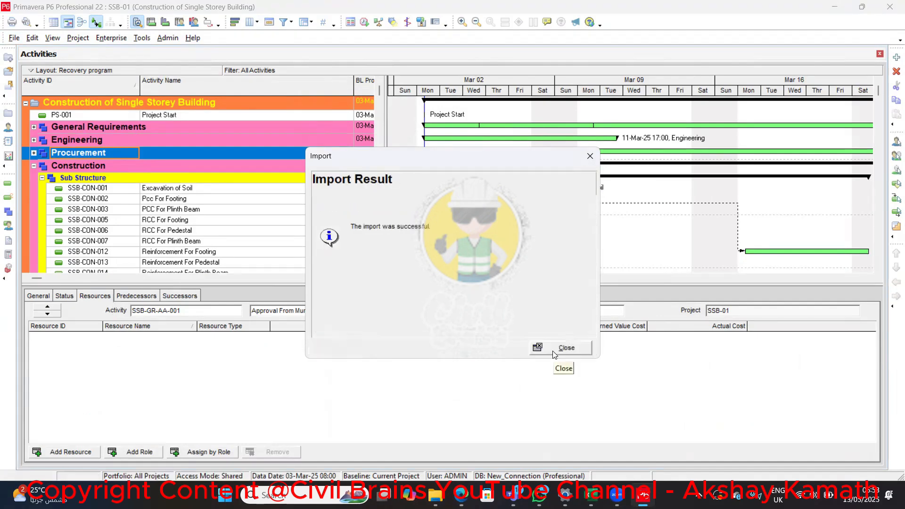
left_click(558, 347)
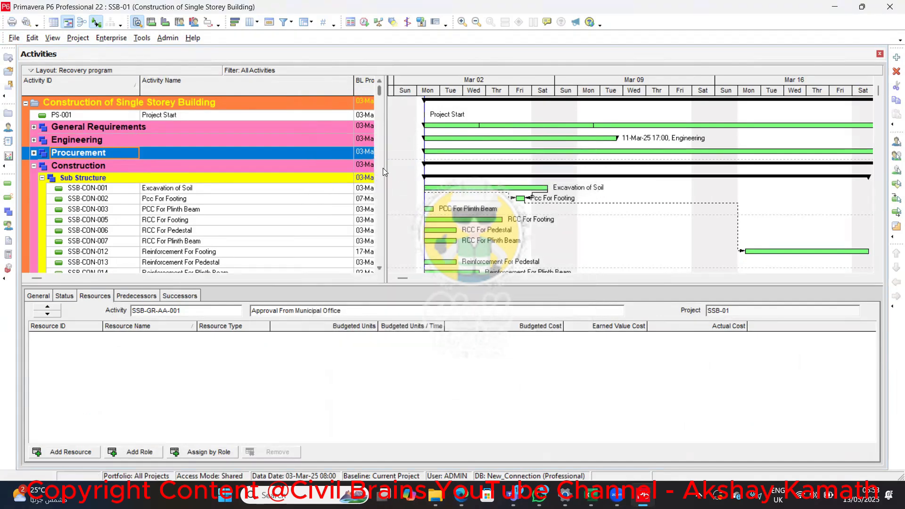
Widen the activity table to show the Original Duration column and check the construction durations from Sub Structure to Finishes Works
left_click_drag(384, 171, 656, 221)
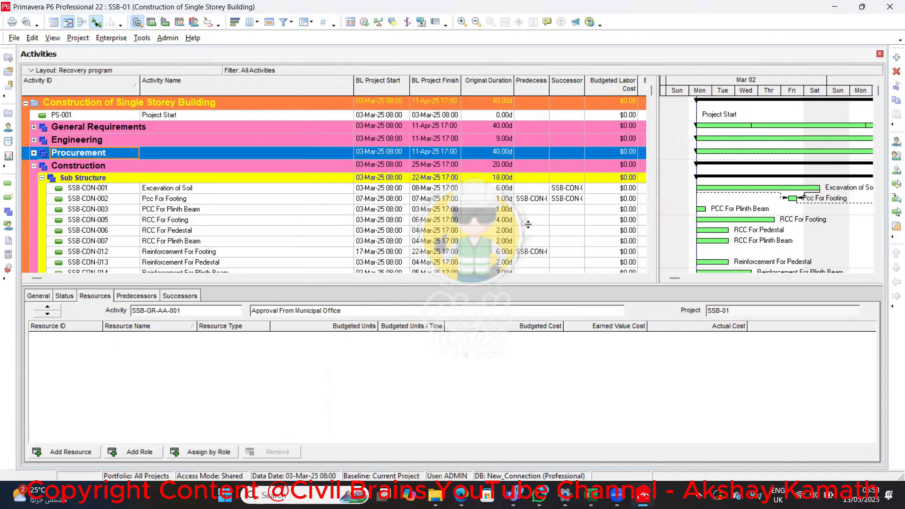
scroll(496, 220, "down", 3)
scroll(497, 220, "down", 7)
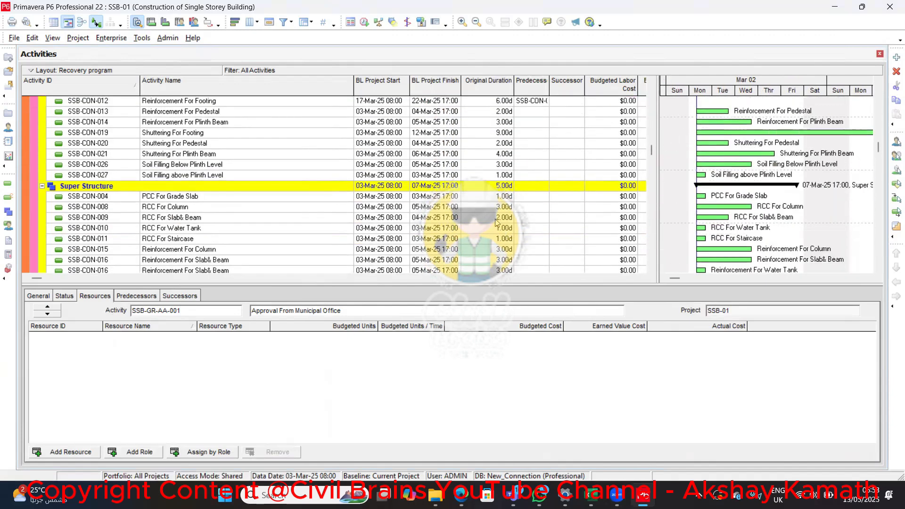
scroll(490, 212, "down", 3)
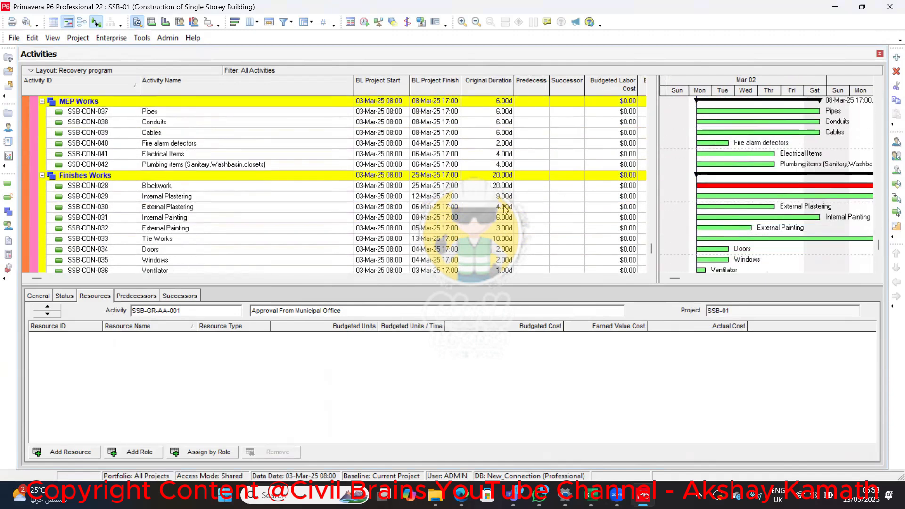